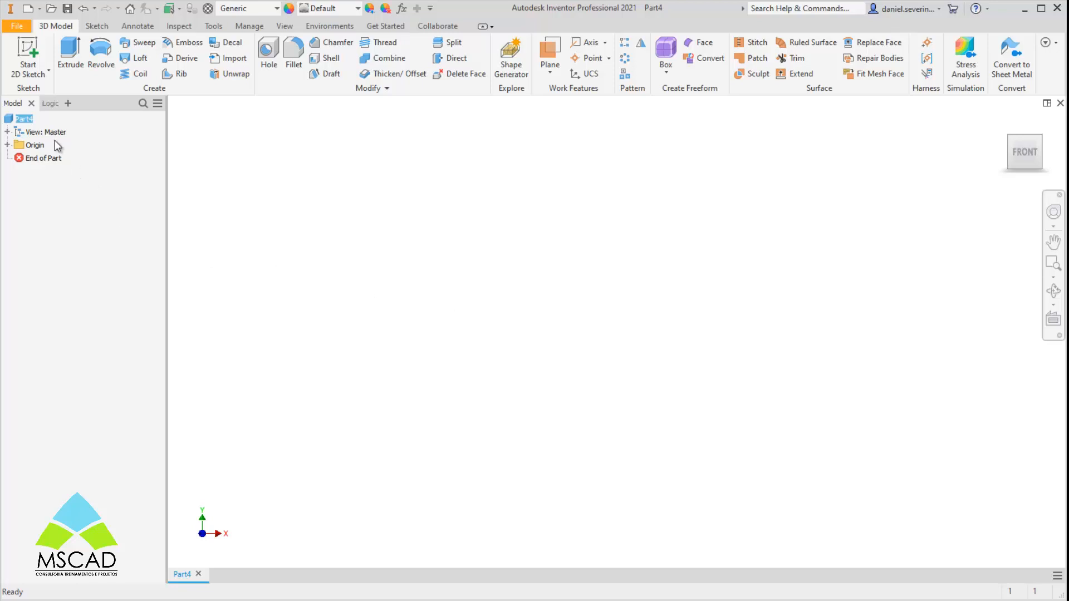
Examine the Project fields in the part's iProperties, then close the dialog unchanged.
{"action": "right_click", "coordinate": [29, 121]}
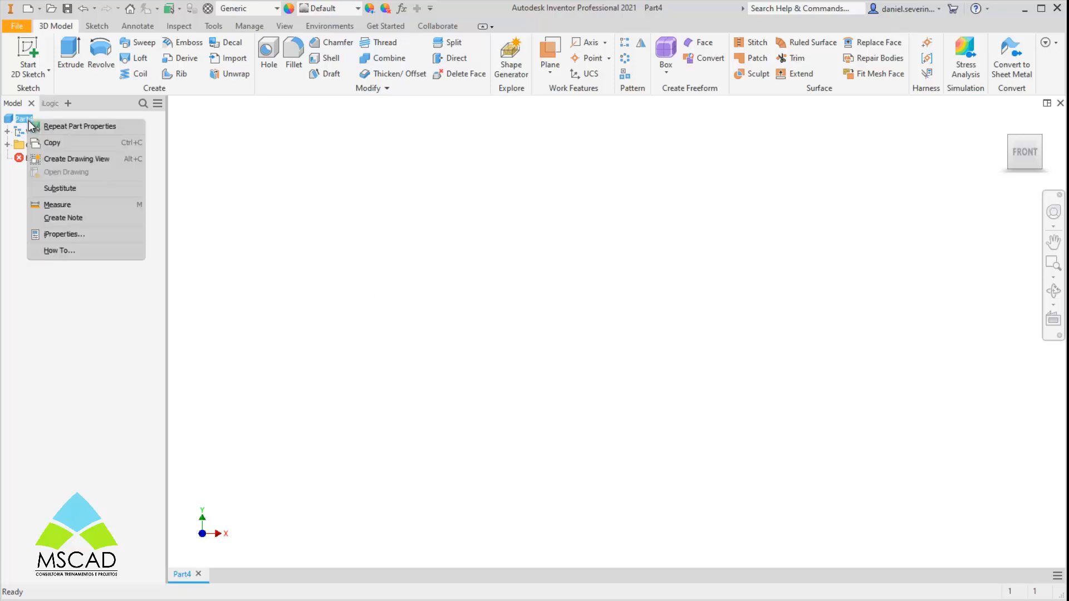
{"action": "left_click", "coordinate": [108, 234]}
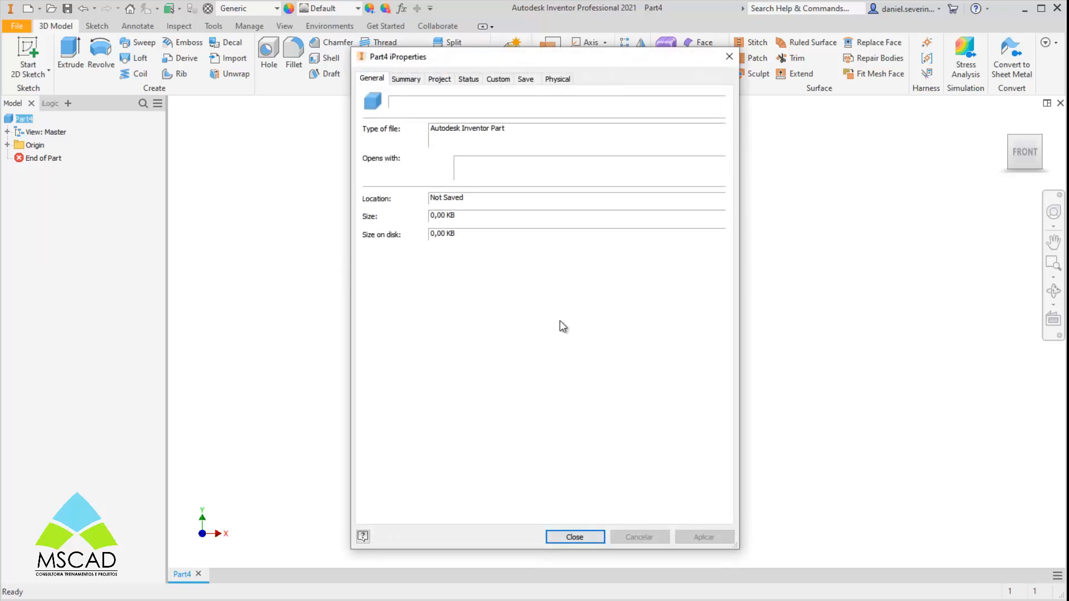
{"action": "left_click", "coordinate": [440, 81]}
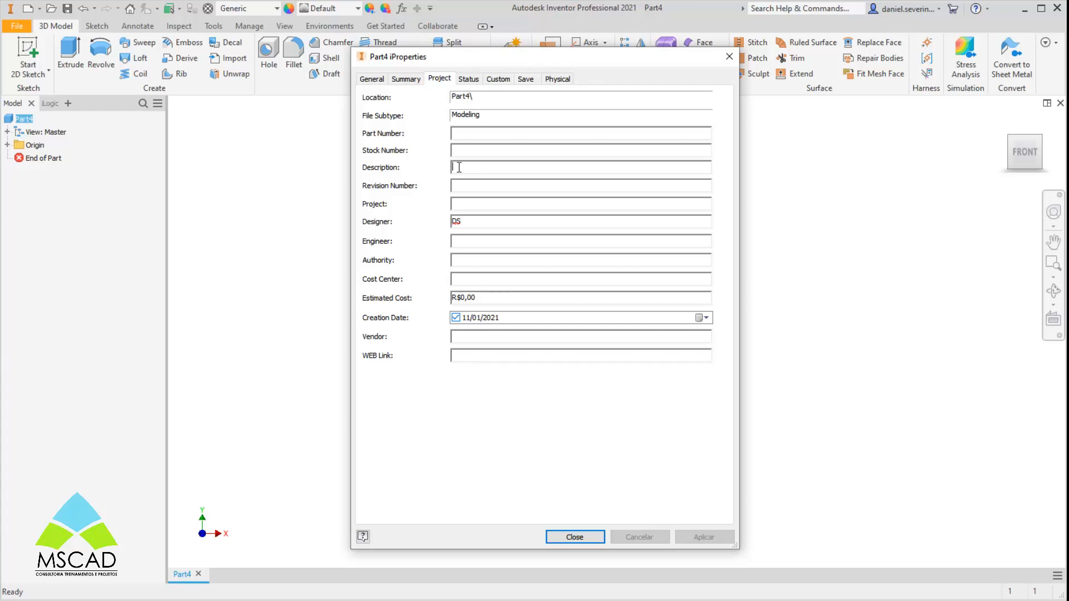
{"action": "key", "text": "Escape"}
On the XY plane, sketch a centre rectangle at the origin, about 7.4 mm high, with the named width LARG=100.
{"action": "left_click", "coordinate": [36, 47]}
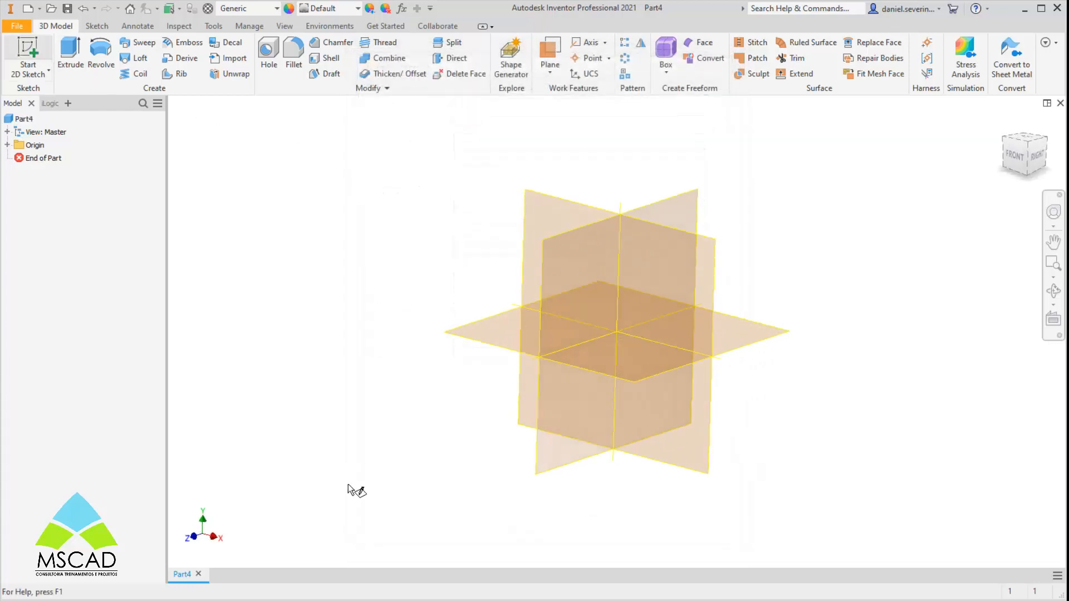
{"action": "left_click", "coordinate": [620, 326]}
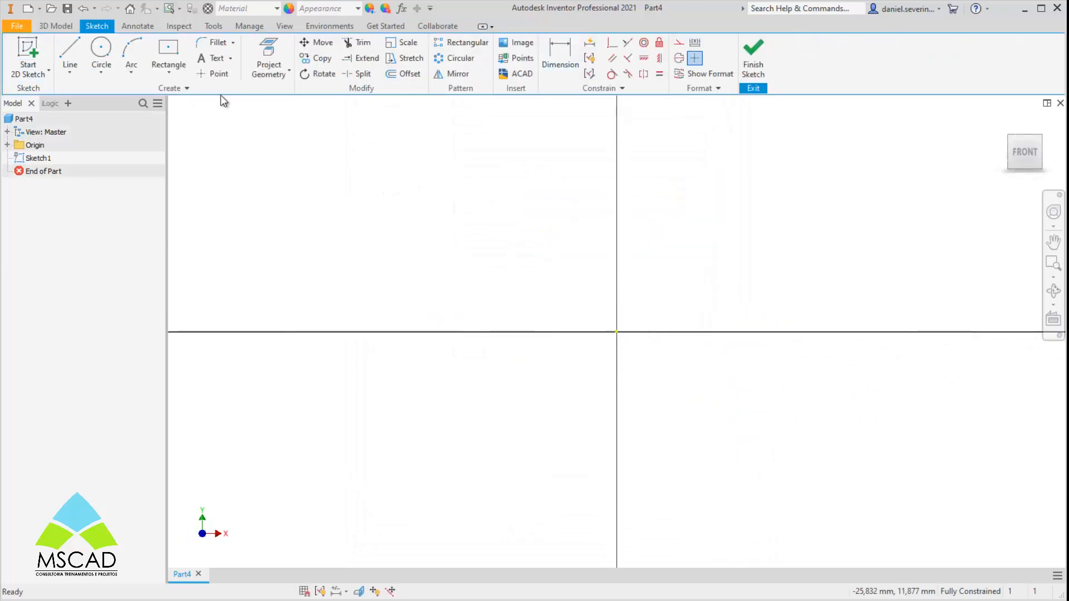
{"action": "left_click", "coordinate": [169, 55]}
{"action": "left_click", "coordinate": [616, 332]}
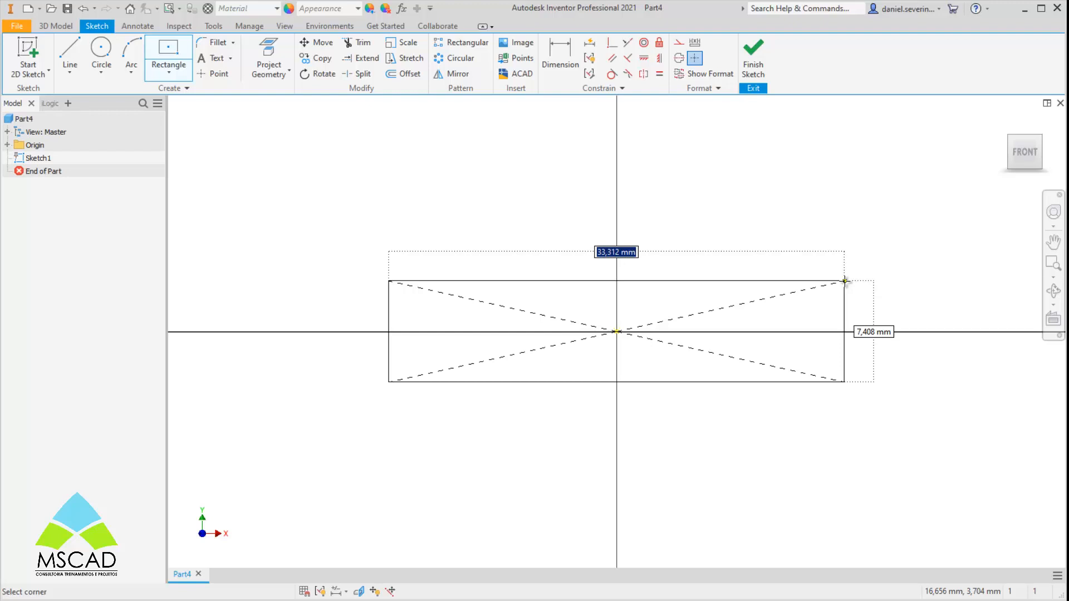
{"action": "type", "text": "LARG"}
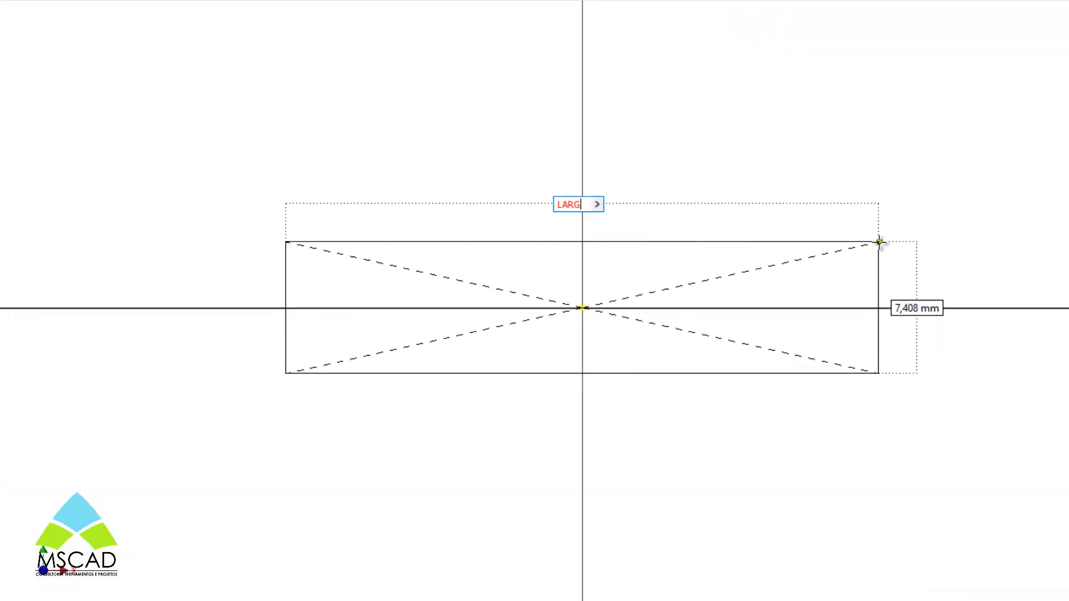
{"action": "type", "text": "="}
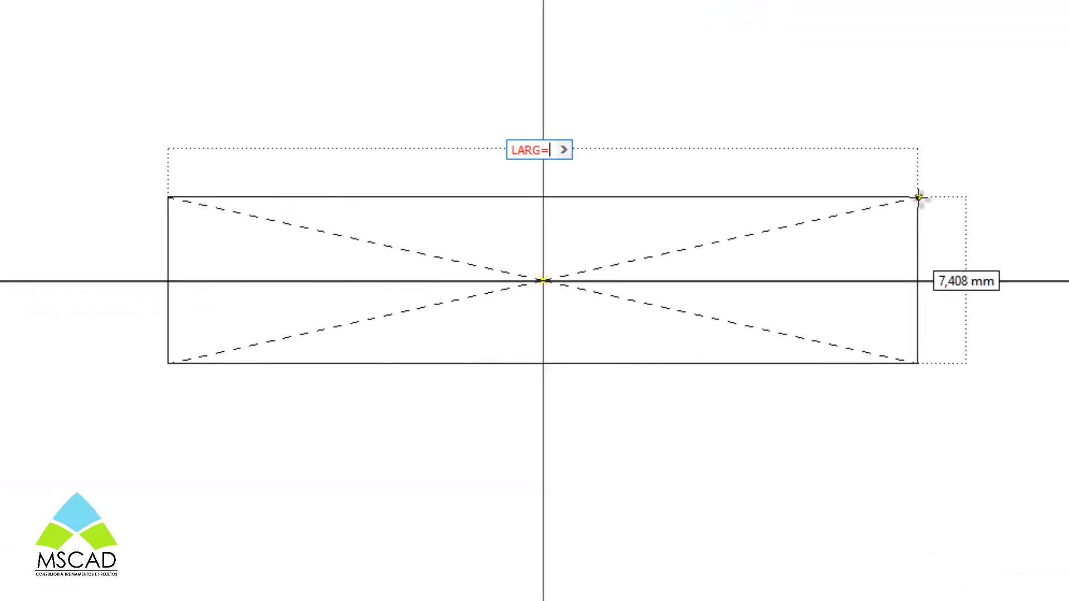
{"action": "type", "text": "100"}
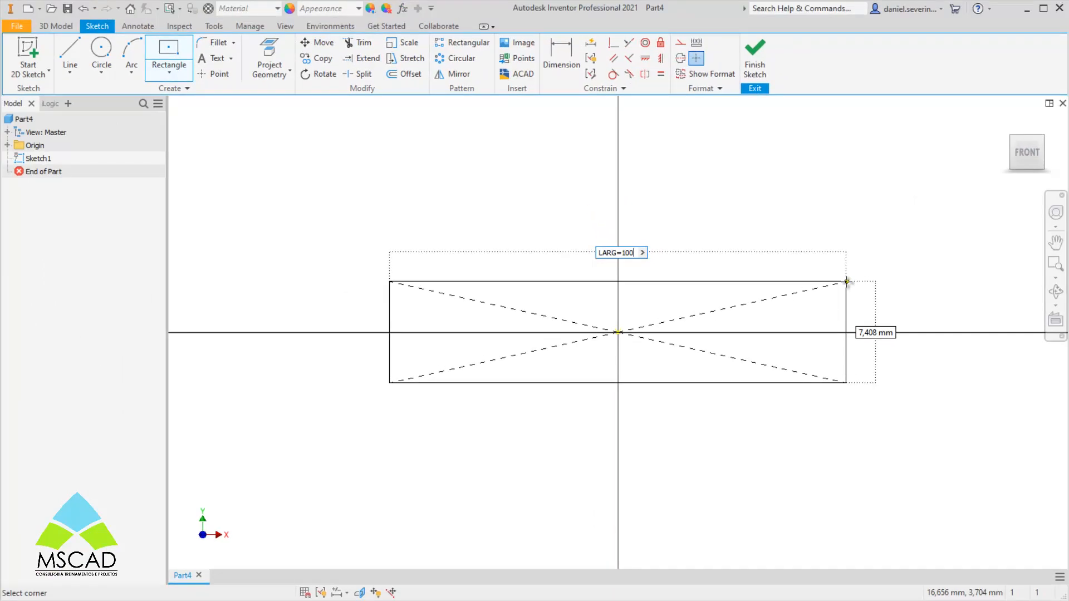
{"action": "key", "text": "Return"}
{"action": "key", "text": "Escape"}
{"action": "scroll", "coordinate": [846, 282], "scroll_direction": "down", "scroll_amount": 3}
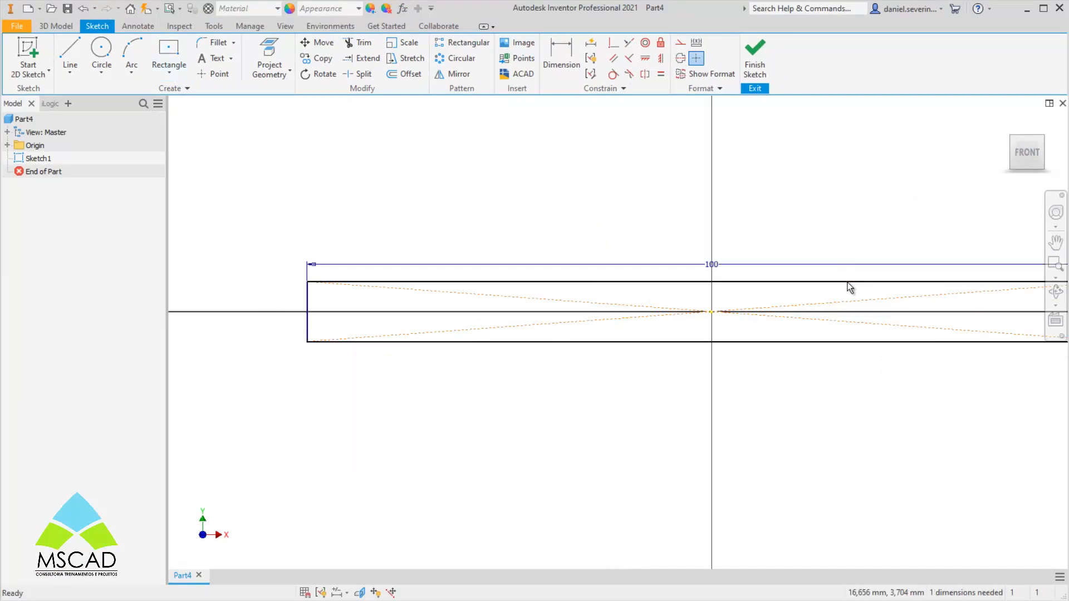
{"action": "middle_click_drag", "start_coordinate": [845, 296], "coordinate": [735, 313]}
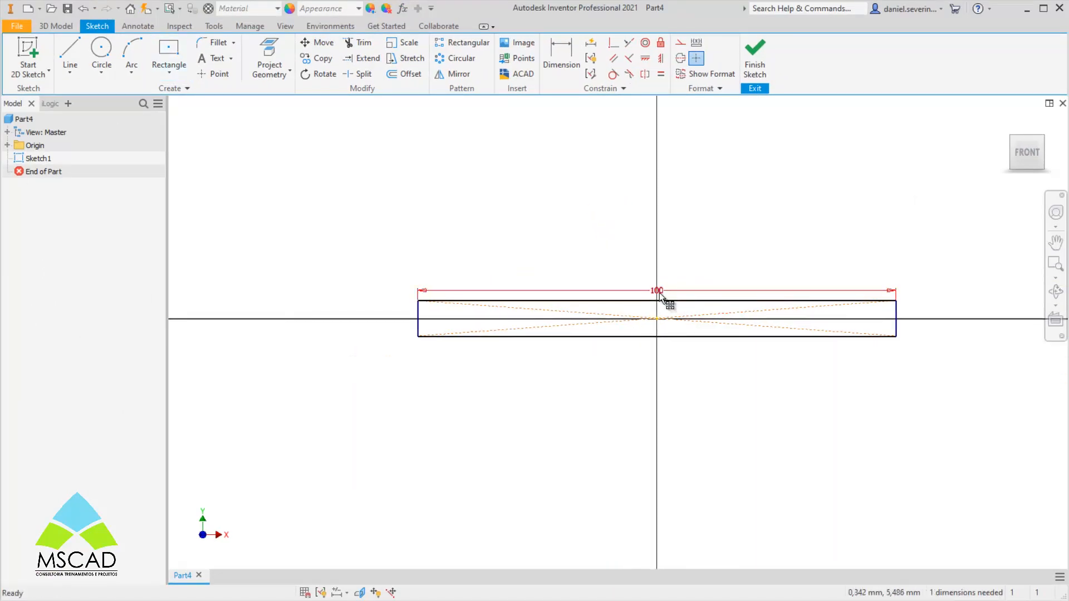
Check the parameter name of the rectangle's width in its dimension and in the parameters table.
{"action": "double_click", "coordinate": [659, 296]}
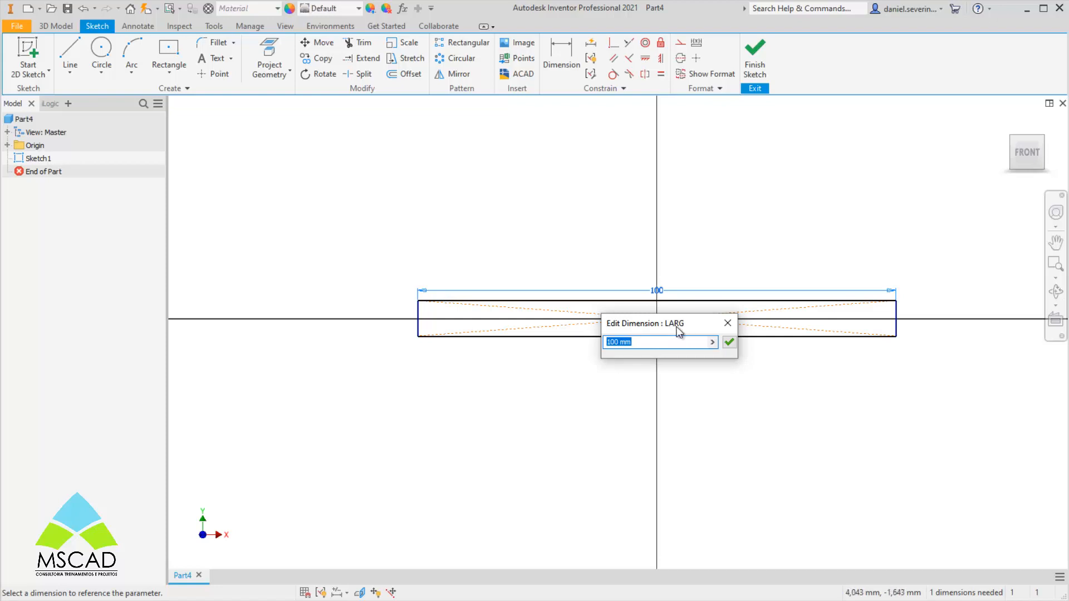
{"action": "left_click", "coordinate": [728, 324]}
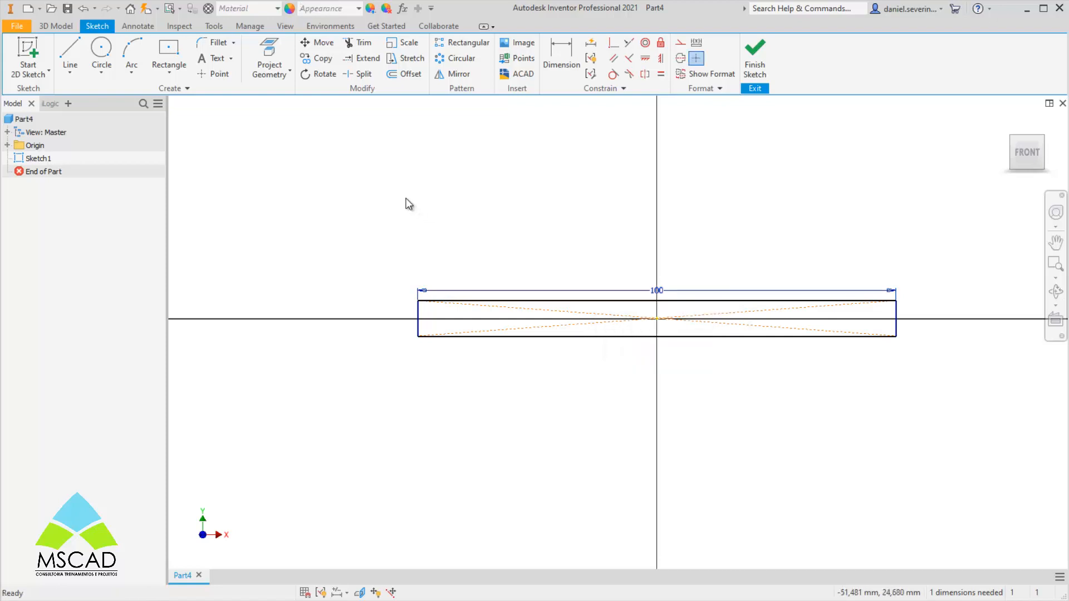
{"action": "left_click", "coordinate": [251, 28]}
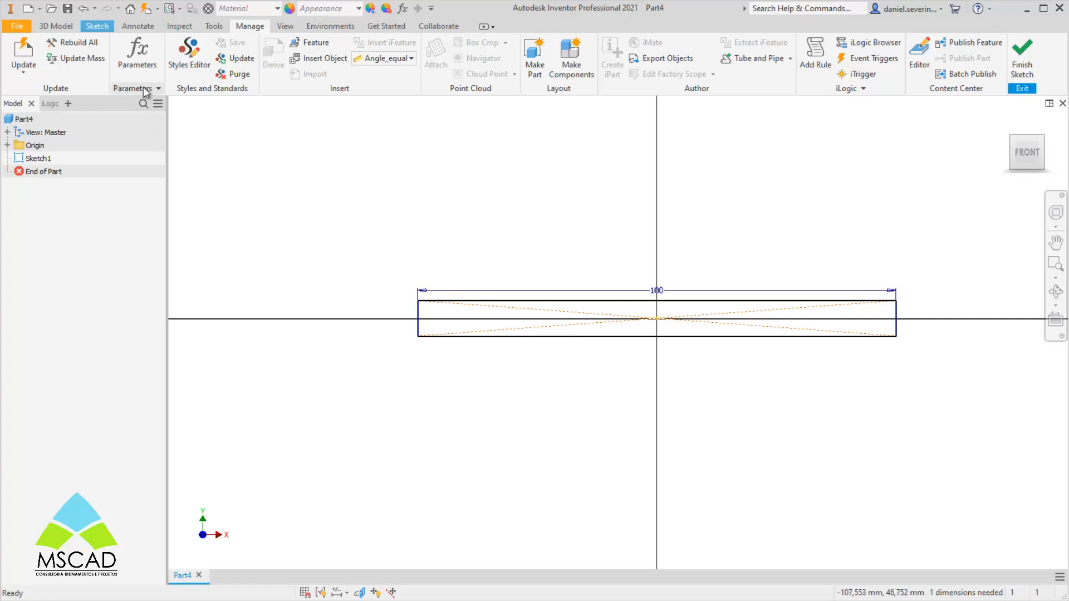
{"action": "left_click", "coordinate": [140, 57]}
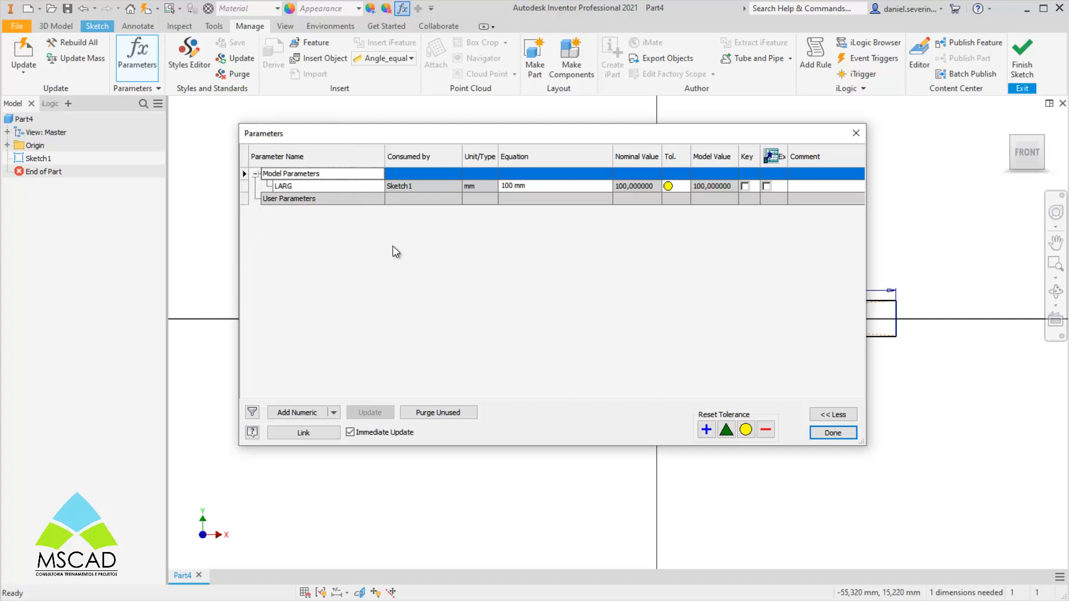
{"action": "left_click", "coordinate": [855, 133]}
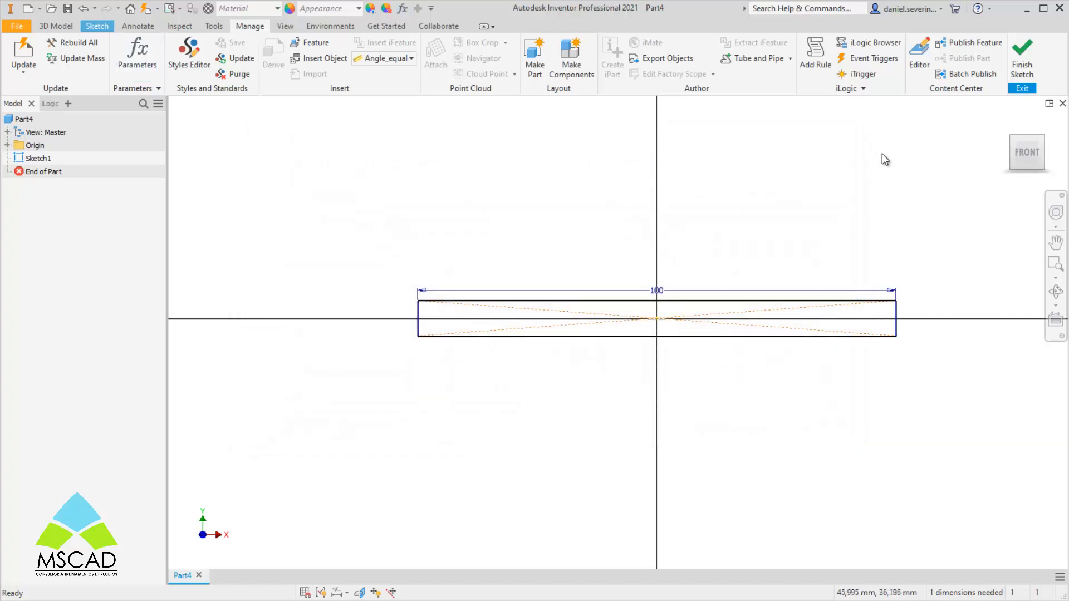
Dimension the rectangle's height as ESP=20 and place that dimension closer to the rectangle.
{"action": "left_click", "coordinate": [898, 312]}
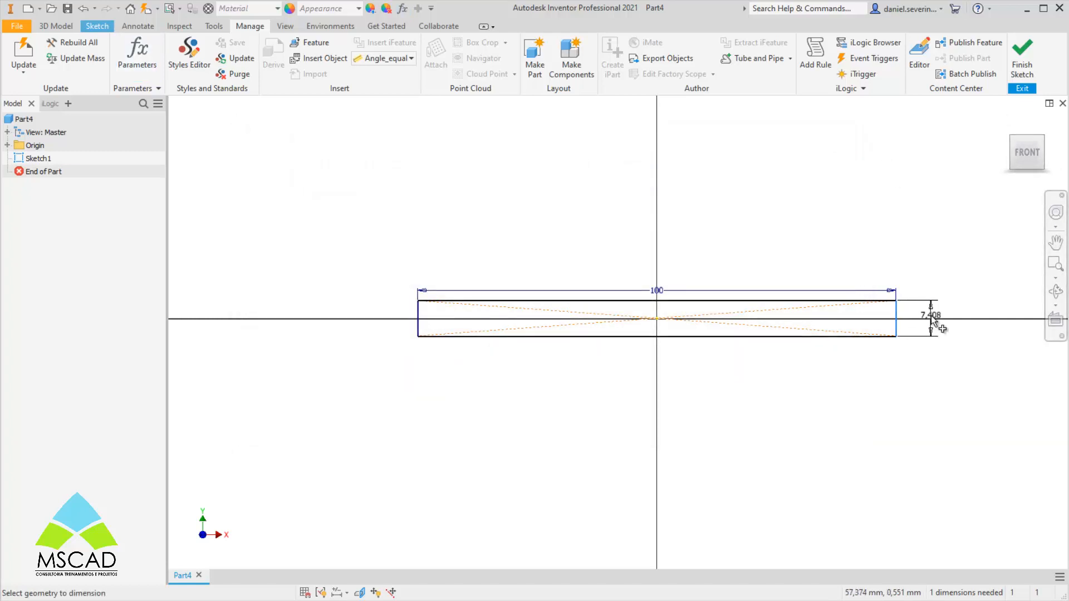
{"action": "left_click", "coordinate": [931, 315]}
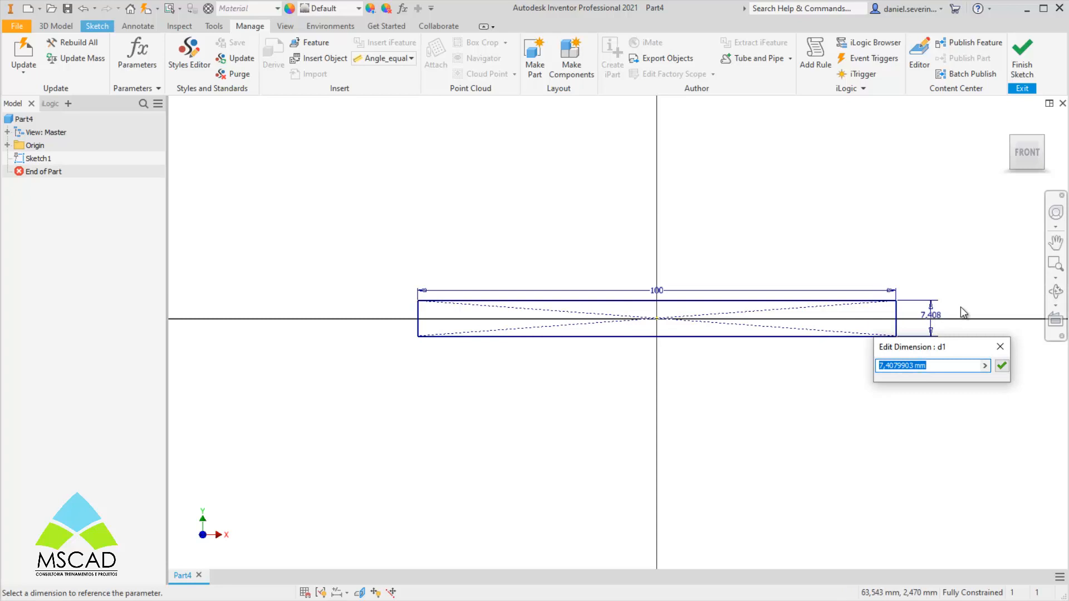
{"action": "type", "text": "ESP=20"}
{"action": "key", "text": "Return"}
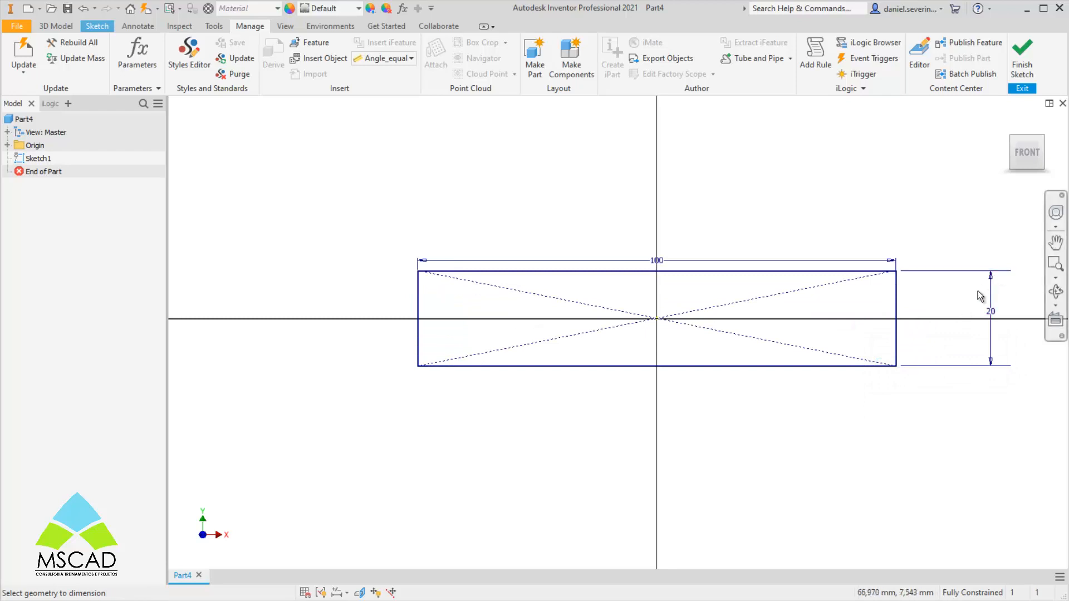
{"action": "double_click", "coordinate": [990, 312]}
{"action": "key", "text": "Escape"}
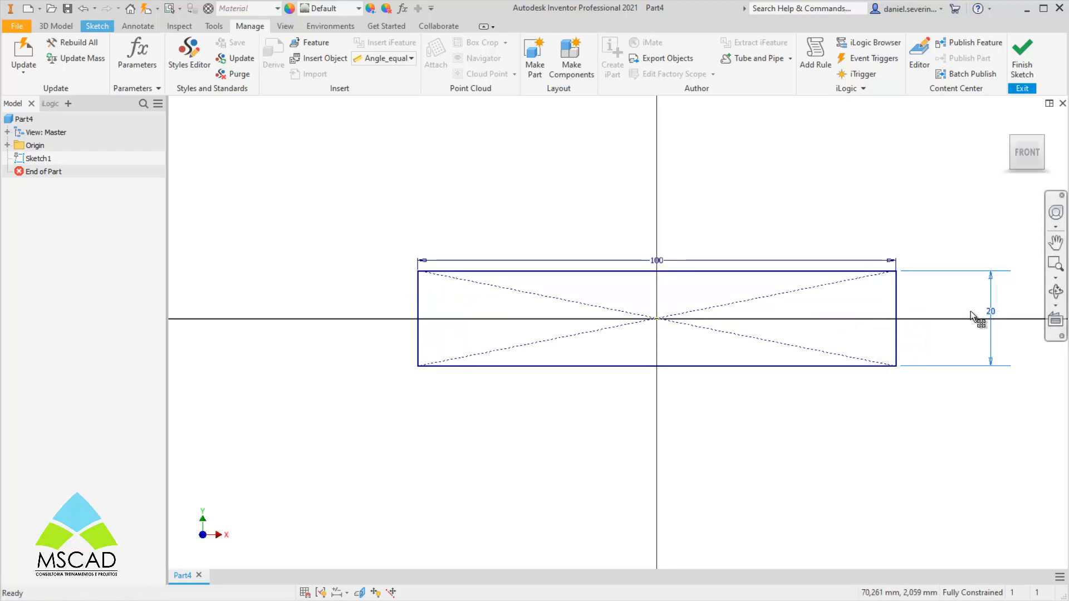
{"action": "left_click_drag", "start_coordinate": [970, 311], "coordinate": [924, 315]}
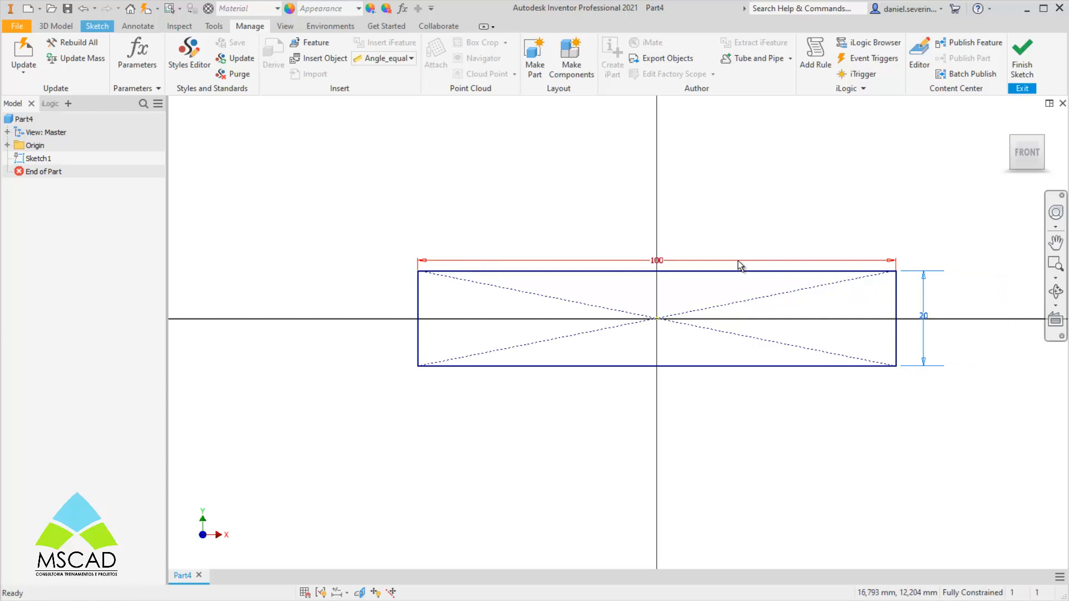
Finish the sketch and extrude the rectangle with the named distance COMP=1m.
{"action": "left_click", "coordinate": [1006, 84]}
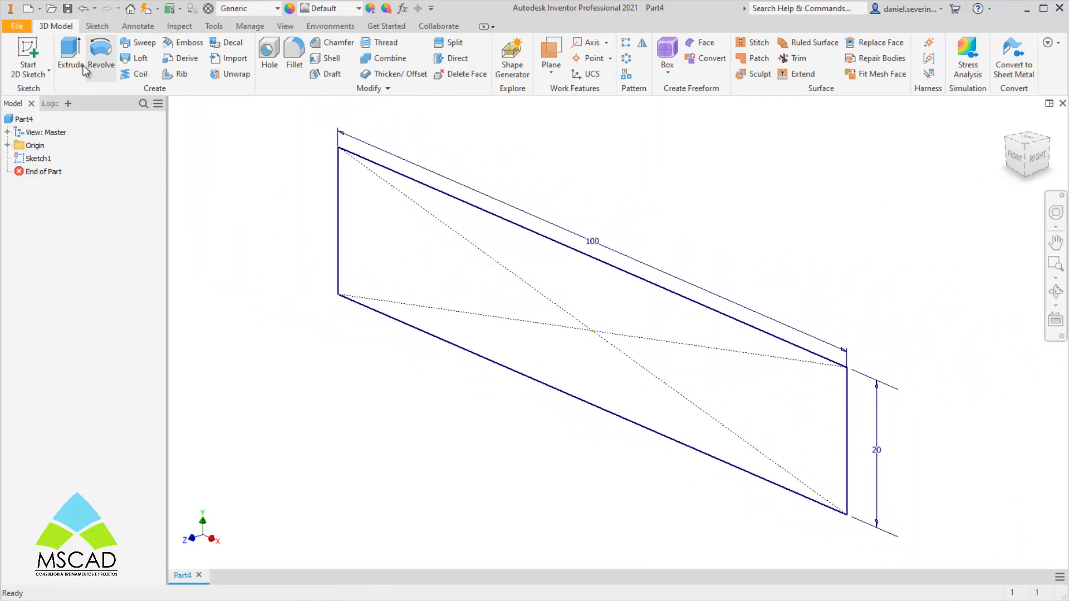
{"action": "left_click", "coordinate": [71, 54]}
{"action": "scroll", "coordinate": [573, 398], "scroll_direction": "down", "scroll_amount": 3}
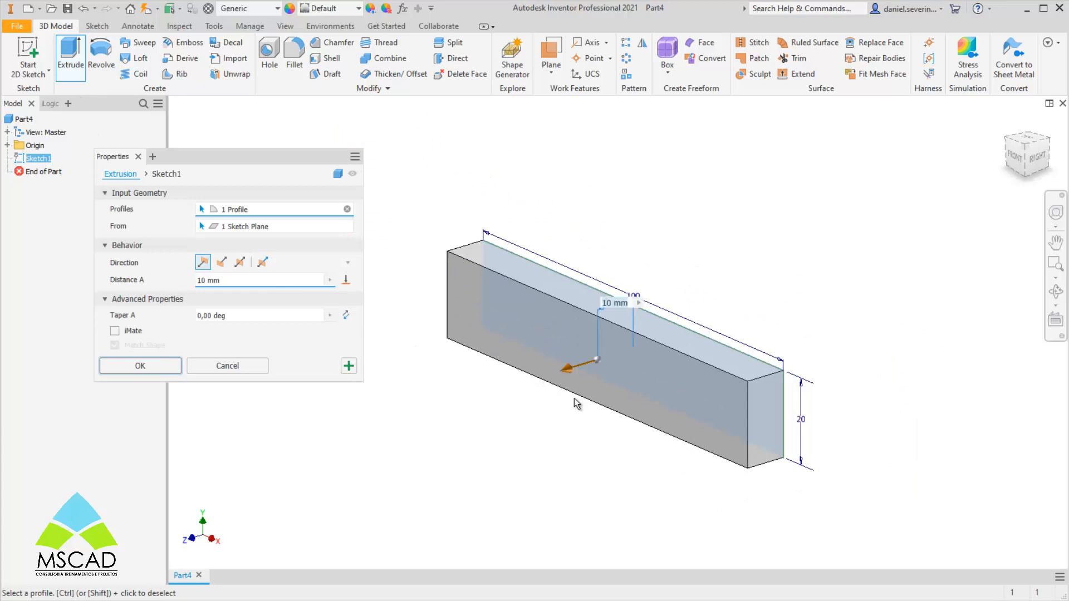
{"action": "double_click", "coordinate": [240, 280]}
{"action": "type", "text": "COM"}
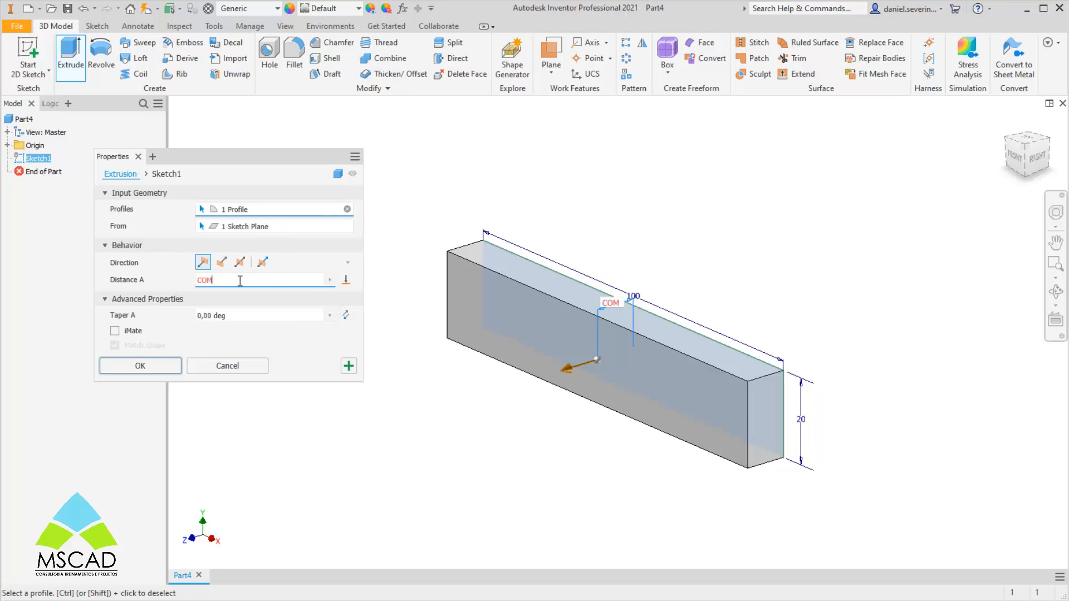
{"action": "type", "text": "P="}
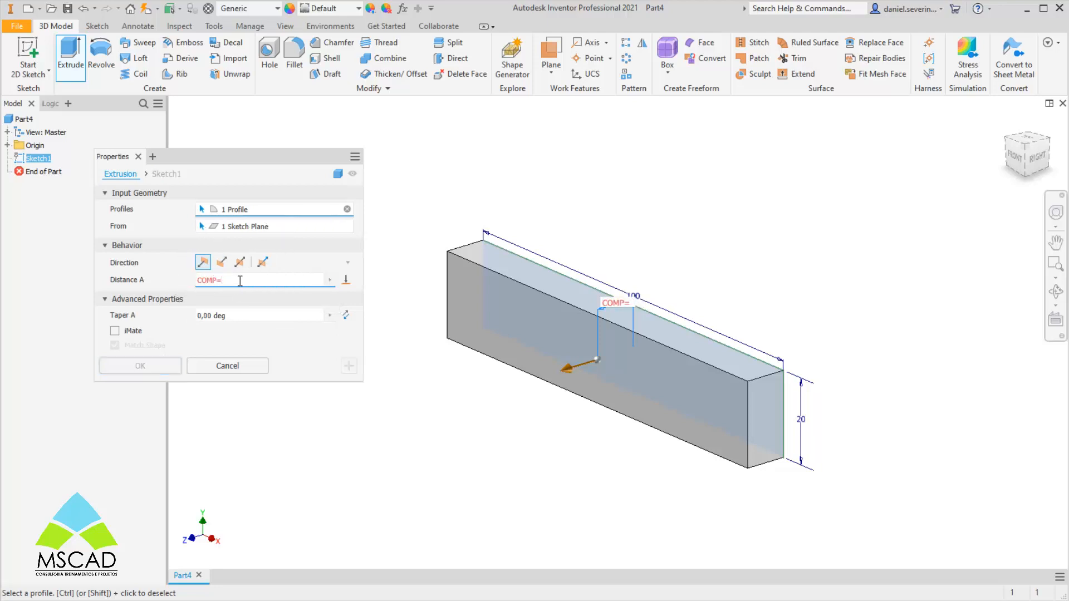
{"action": "type", "text": "1000"}
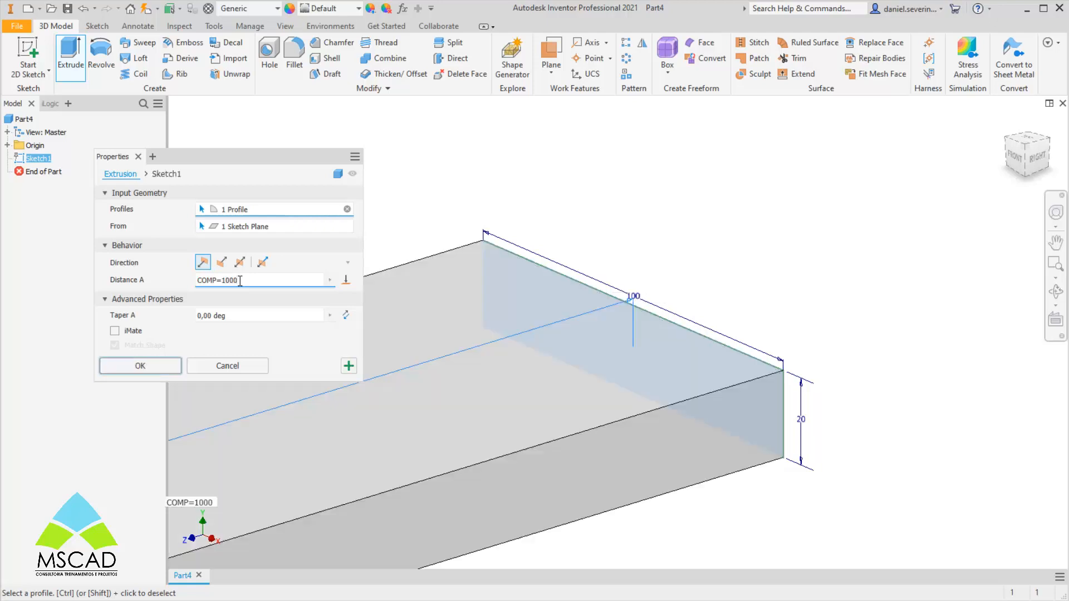
{"action": "key", "text": "BackSpace"}
{"action": "key", "text": "BackSpace"}
{"action": "key", "text": "BackSpace"}
{"action": "type", "text": "m"}
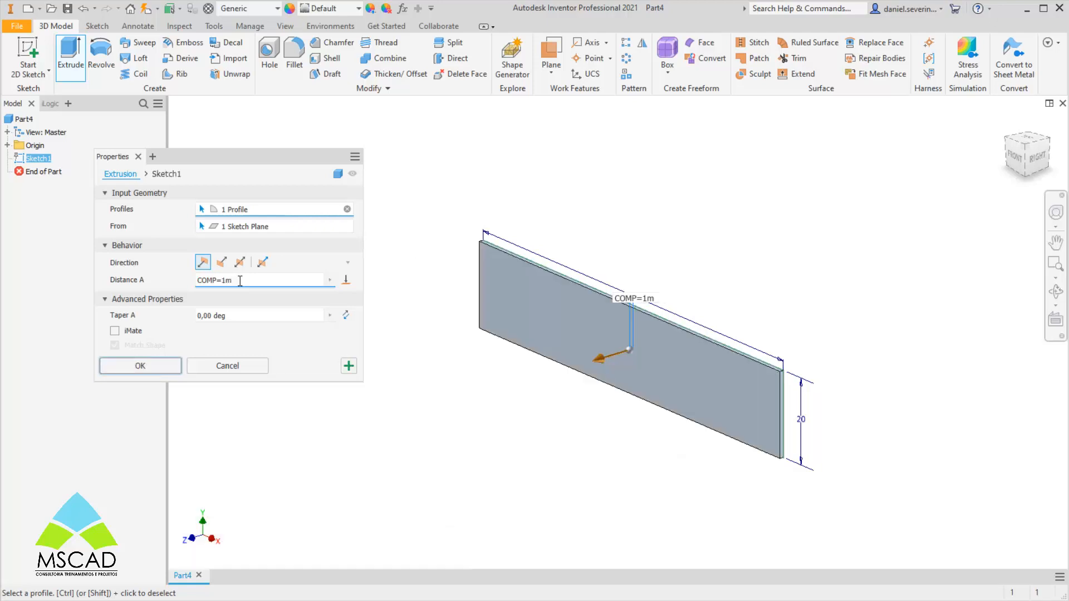
{"action": "left_click", "coordinate": [138, 365]}
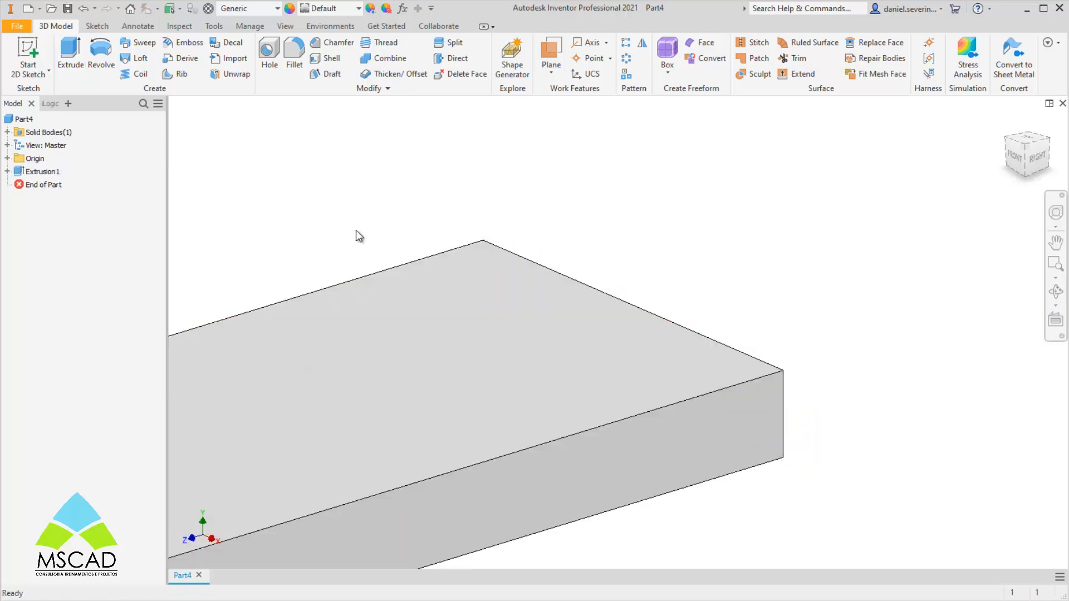
{"action": "key", "text": "Home"}
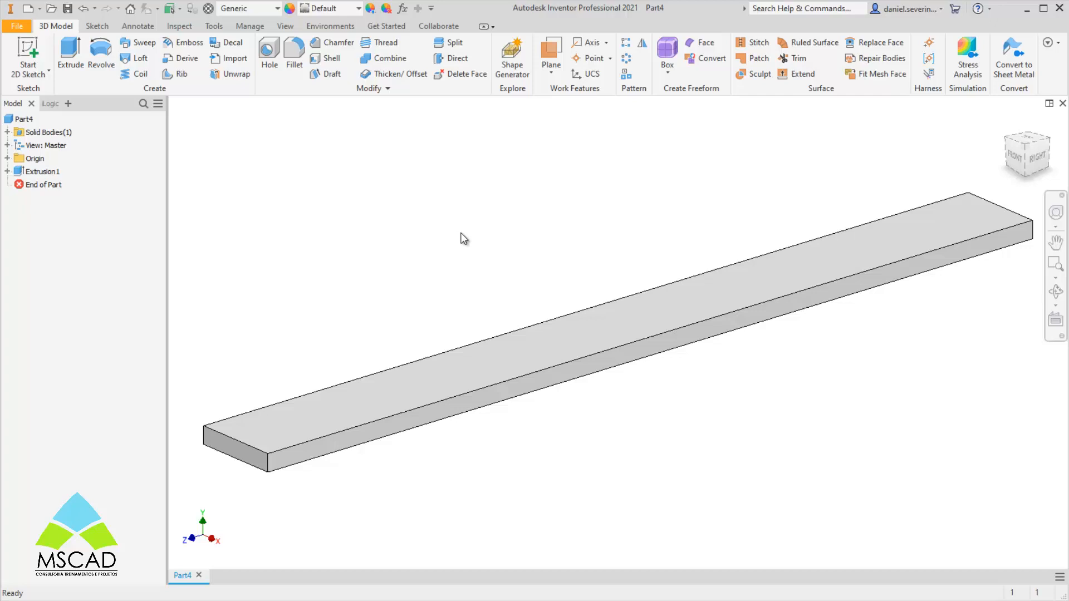
In the parameters table, widen the Export Parameter column and mark LARG, ESP and COMP for export.
{"action": "left_click", "coordinate": [249, 26]}
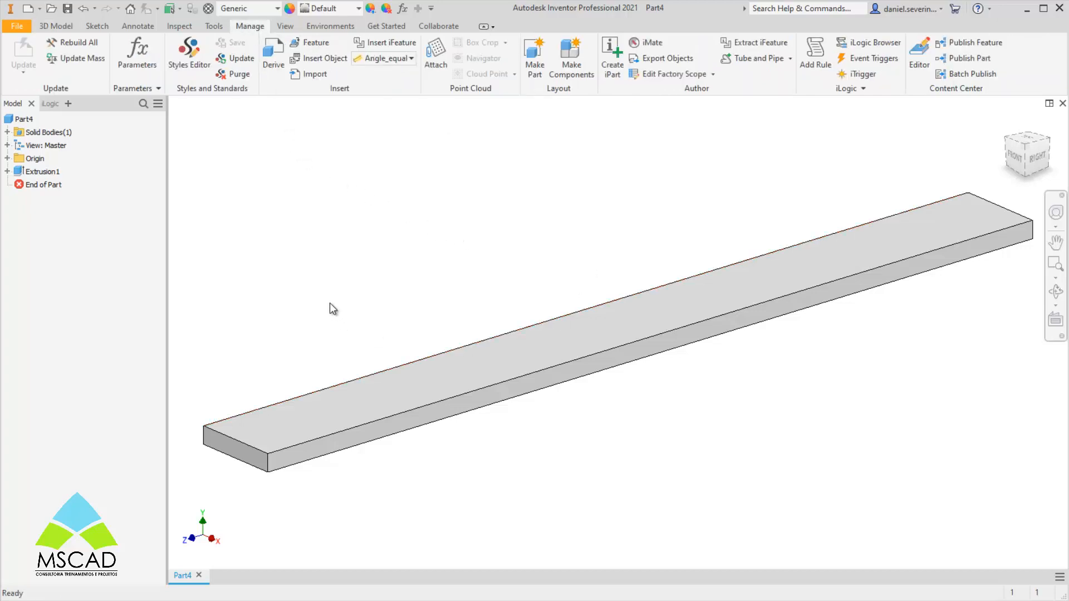
{"action": "left_click", "coordinate": [137, 52]}
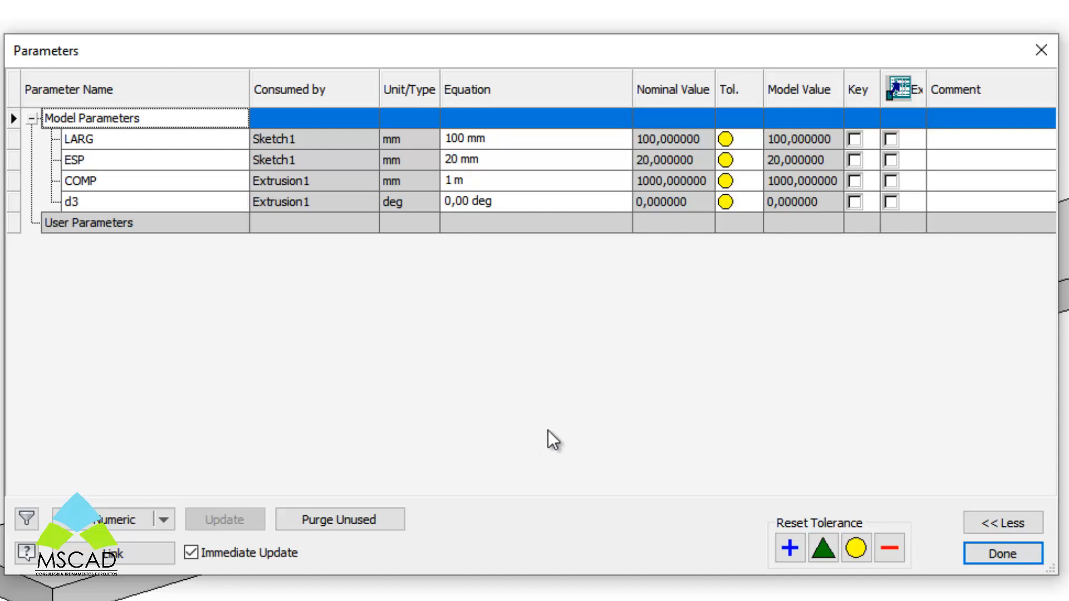
{"action": "left_click", "coordinate": [930, 85]}
{"action": "left_click_drag", "start_coordinate": [924, 85], "coordinate": [984, 87]}
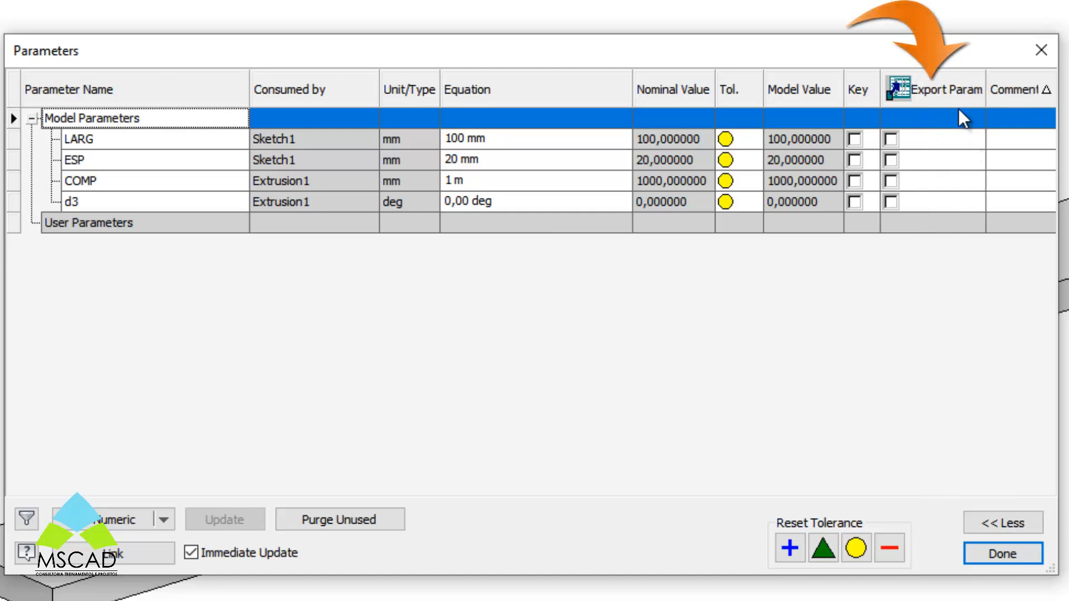
{"action": "left_click", "coordinate": [891, 140]}
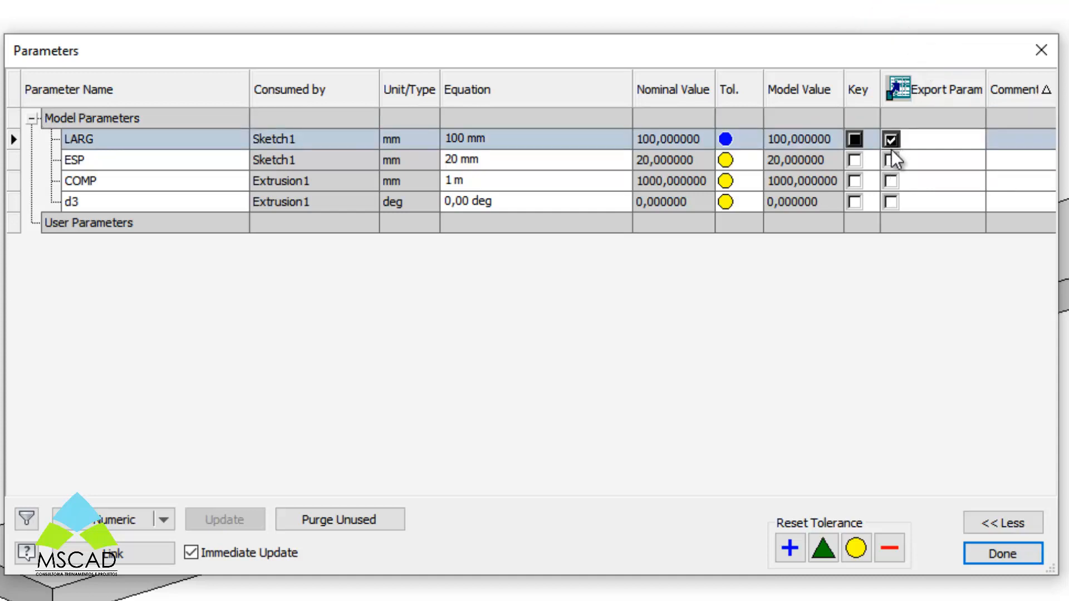
{"action": "left_click", "coordinate": [890, 160]}
{"action": "left_click", "coordinate": [890, 181]}
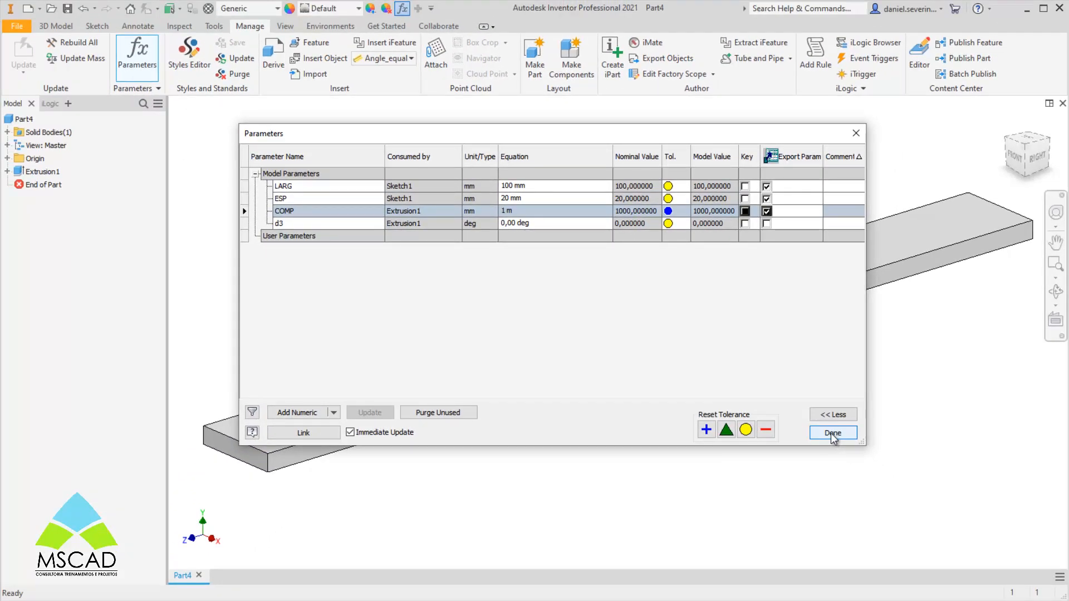
{"action": "left_click", "coordinate": [867, 457]}
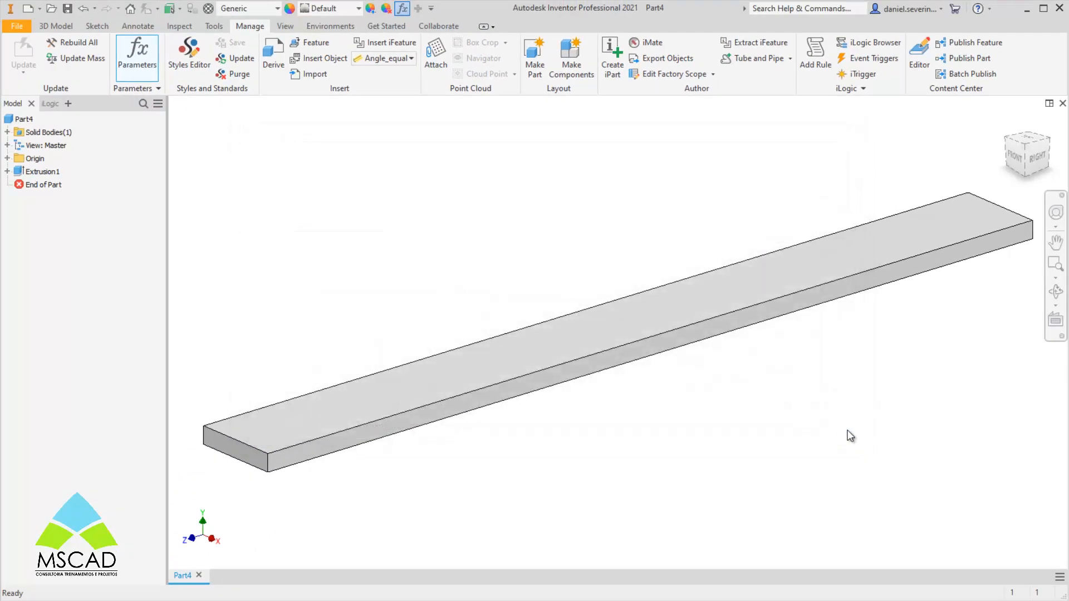
Open the part's iProperties and enter the project Description as "= Ripa Madeira <COMP>".
{"action": "right_click", "coordinate": [16, 119]}
{"action": "left_click", "coordinate": [79, 279]}
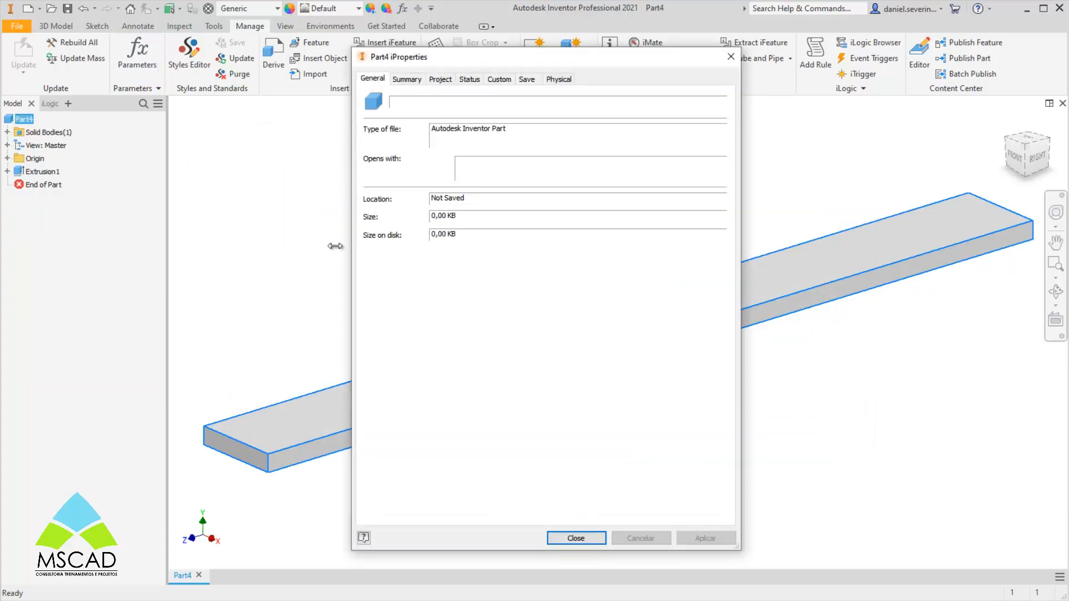
{"action": "left_click", "coordinate": [441, 79]}
{"action": "left_click", "coordinate": [479, 168]}
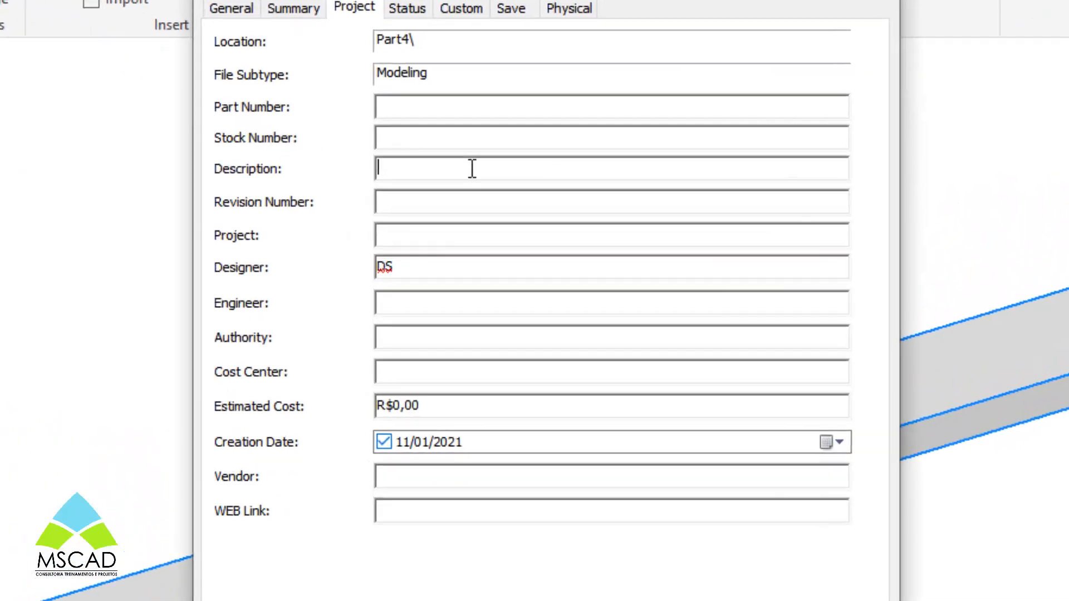
{"action": "type", "text": "="}
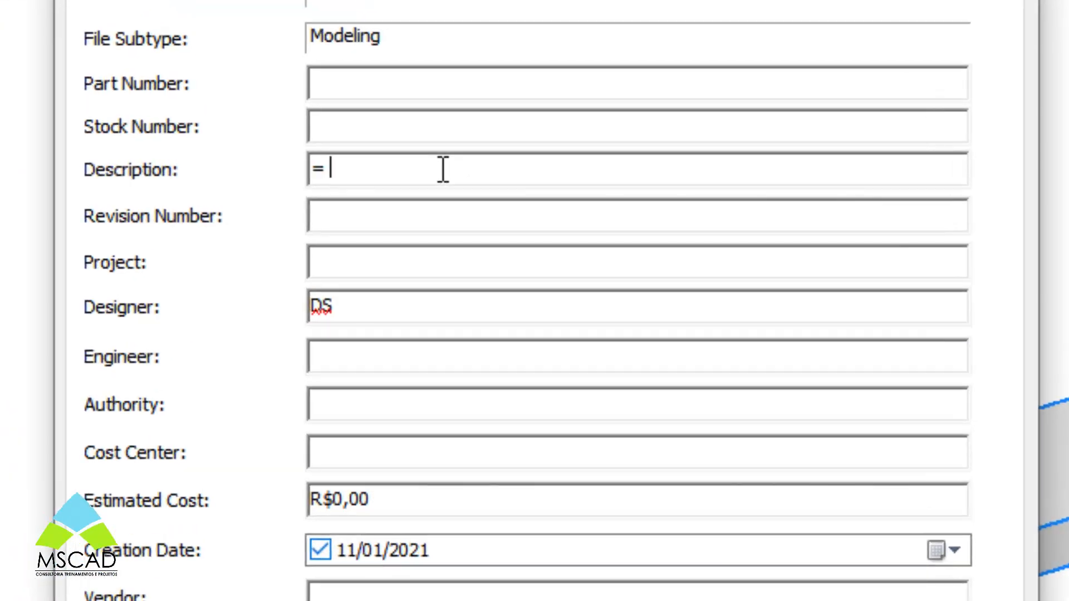
{"action": "type", "text": " Ripa <"}
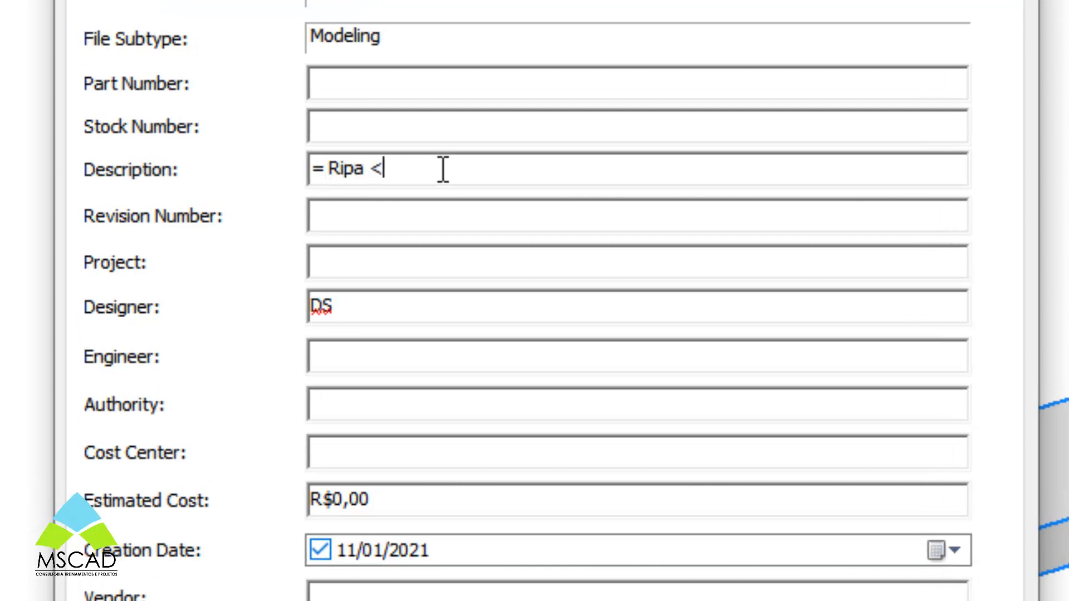
{"action": "key", "text": "BackSpace"}
{"action": "type", "text": "Mas"}
{"action": "type", "text": "o"}
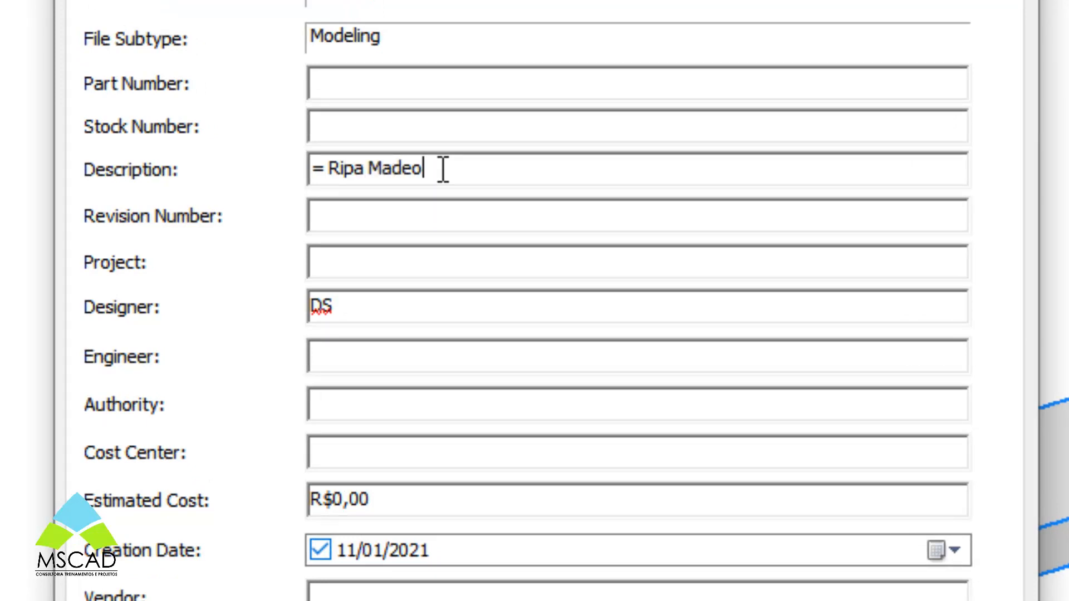
{"action": "key", "text": "BackSpace"}
{"action": "type", "text": "ira"}
{"action": "type", "text": "<>"}
{"action": "type", "text": "COMP>"}
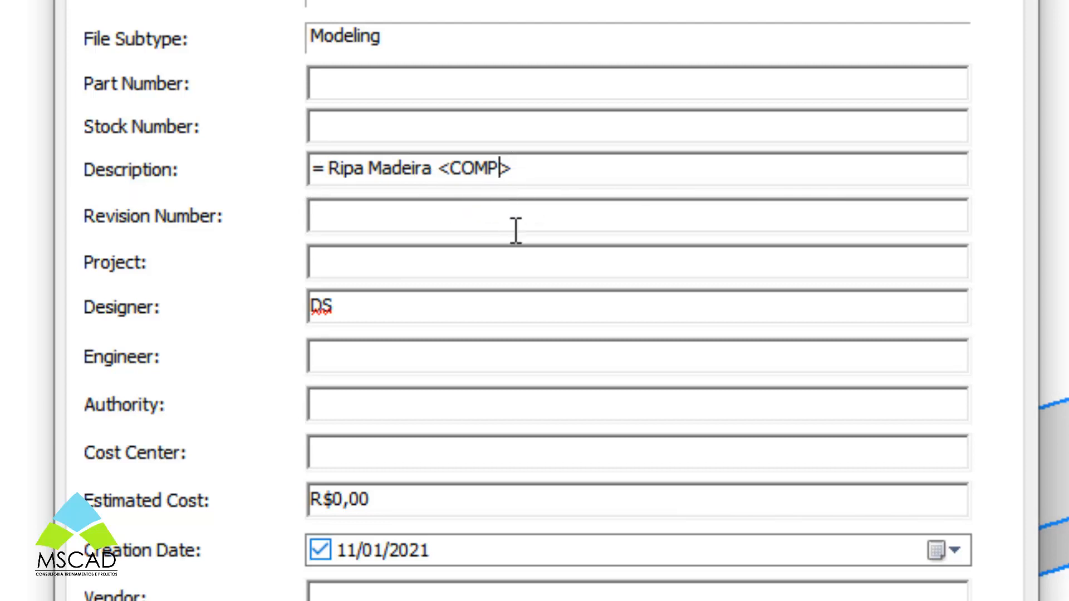
{"action": "left_click", "coordinate": [542, 179]}
{"action": "key", "text": "Tab"}
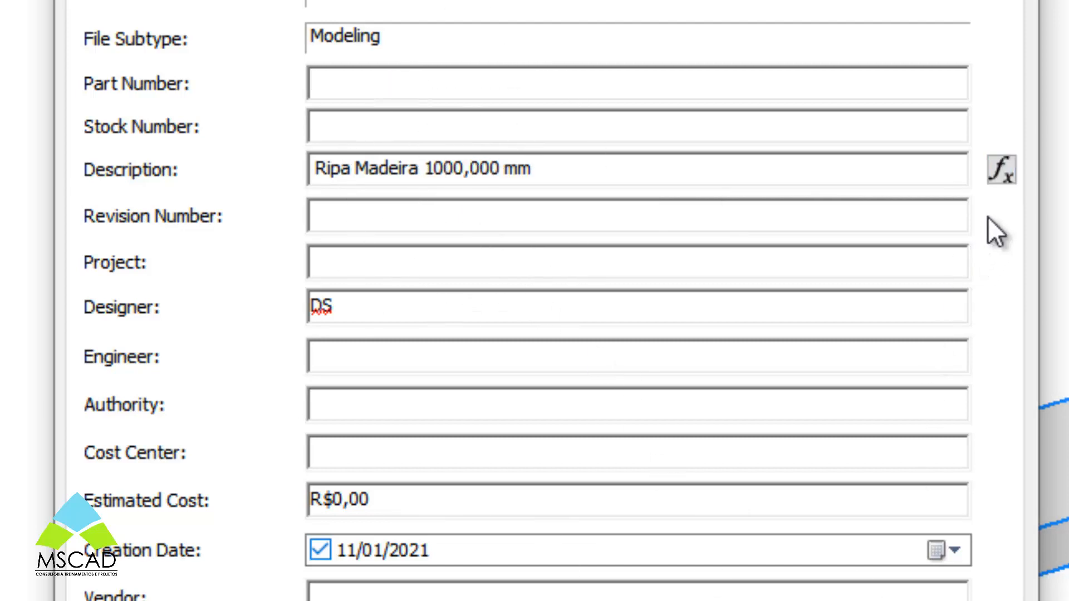
Check the expression behind the Description and trim its evaluated text to "Ripa Madeira 1000".
{"action": "mouse_move", "coordinate": [1000, 182]}
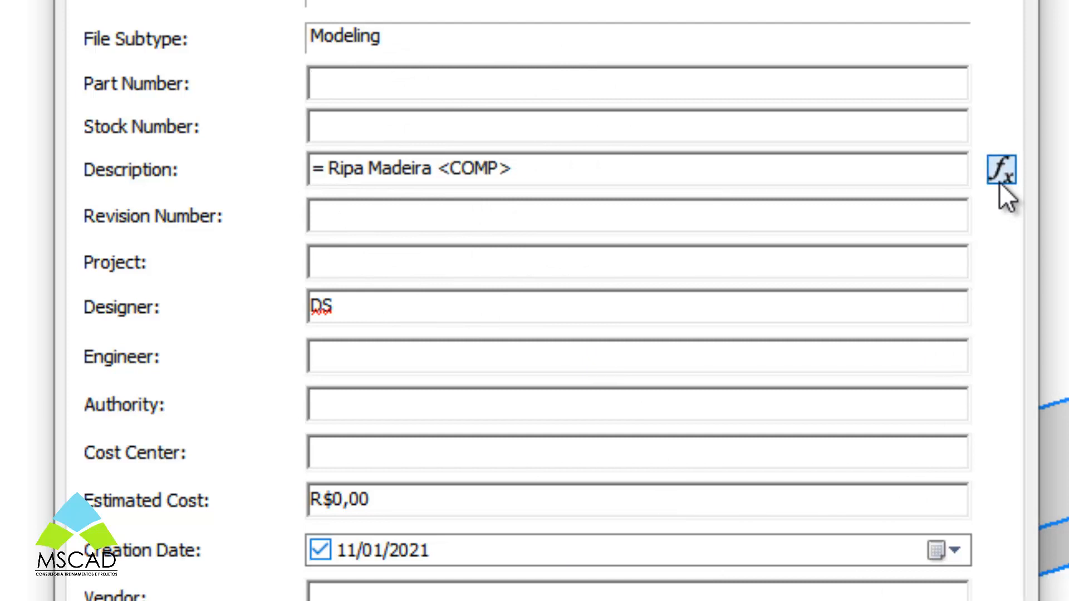
{"action": "left_click", "coordinate": [624, 182]}
{"action": "type", "text": "e"}
{"action": "key", "text": "BackSpace"}
{"action": "key", "text": "BackSpace"}
{"action": "key", "text": "BackSpace"}
{"action": "key", "text": "BackSpace"}
{"action": "key", "text": "BackSpace"}
{"action": "key", "text": "BackSpace"}
{"action": "key", "text": "BackSpace"}
{"action": "key", "text": "BackSpace"}
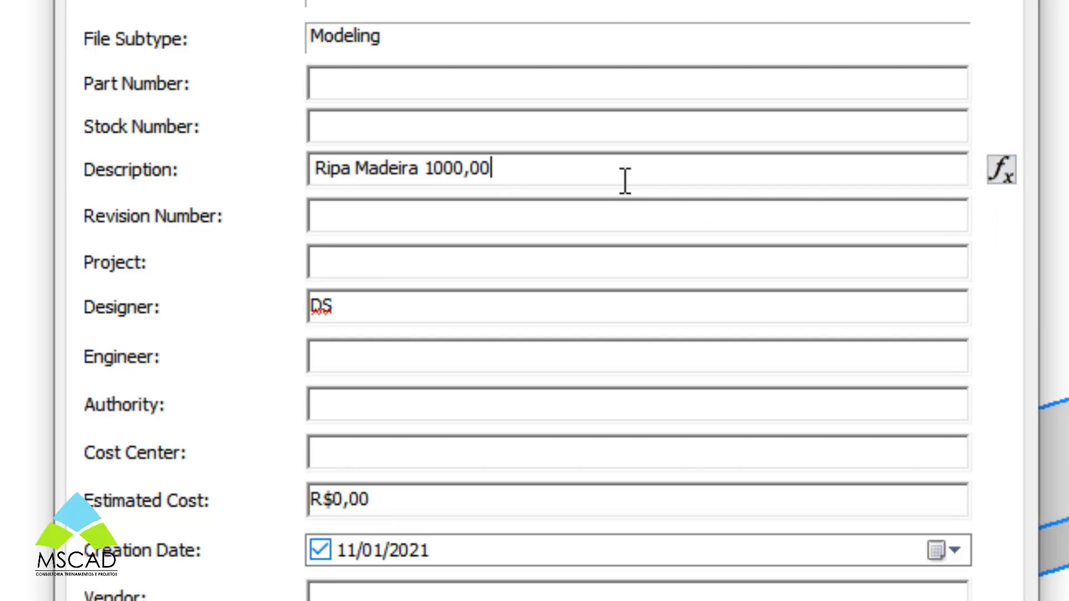
{"action": "left_click", "coordinate": [779, 221]}
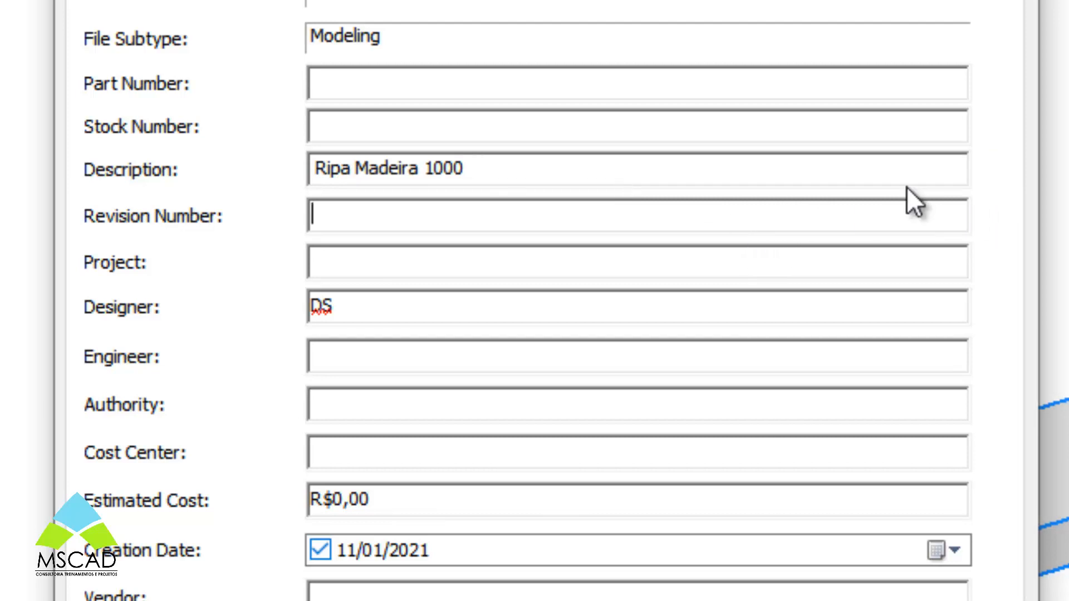
{"action": "left_click", "coordinate": [933, 174]}
Replace the Description text with the expression "= Ripa Madeira <LARG> x <ESP>".
{"action": "left_click_drag", "start_coordinate": [476, 167], "coordinate": [259, 167]}
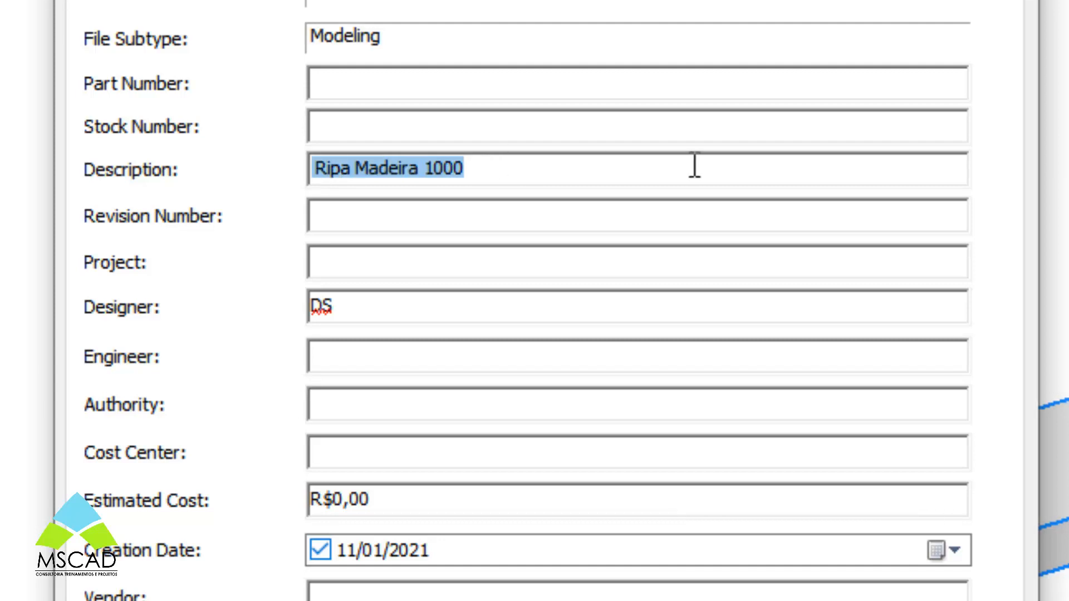
{"action": "type", "text": "= Ripa "}
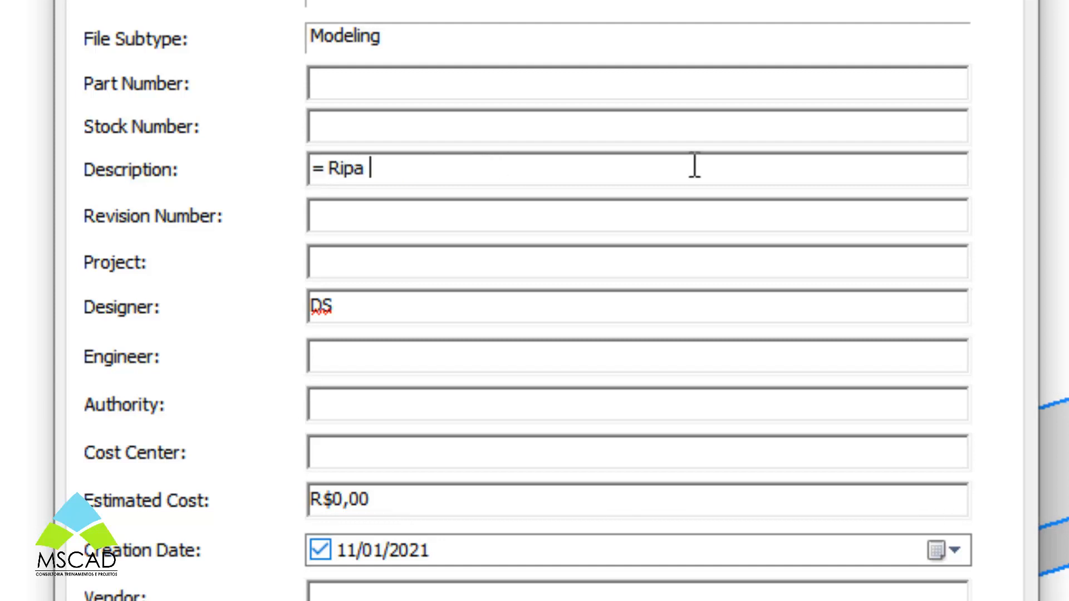
{"action": "type", "text": "Madeira"}
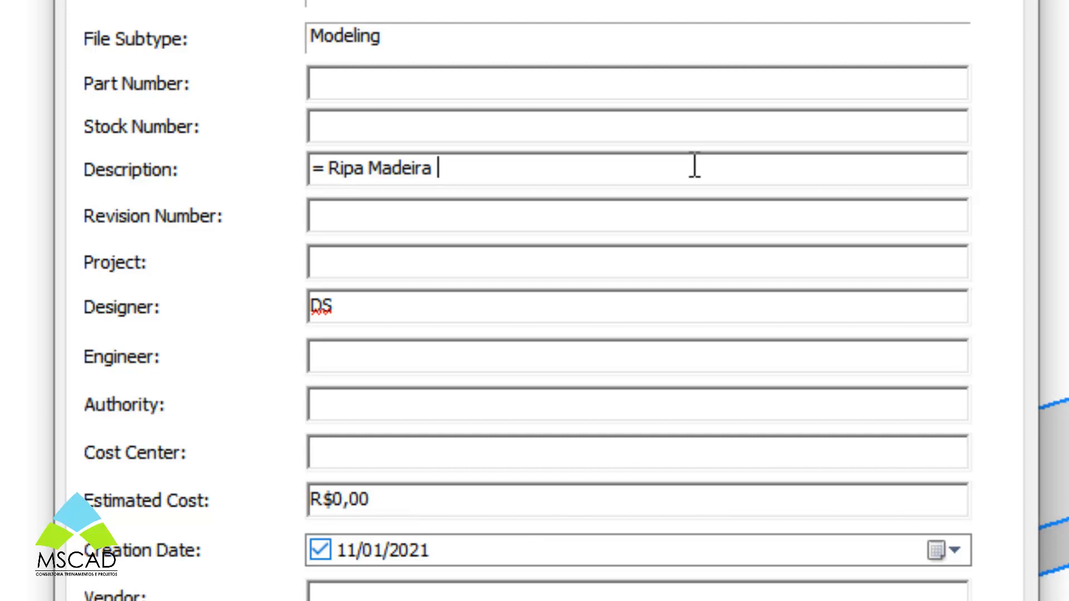
{"action": "type", "text": " <>"}
{"action": "type", "text": "LARG>"}
{"action": "key", "text": "End"}
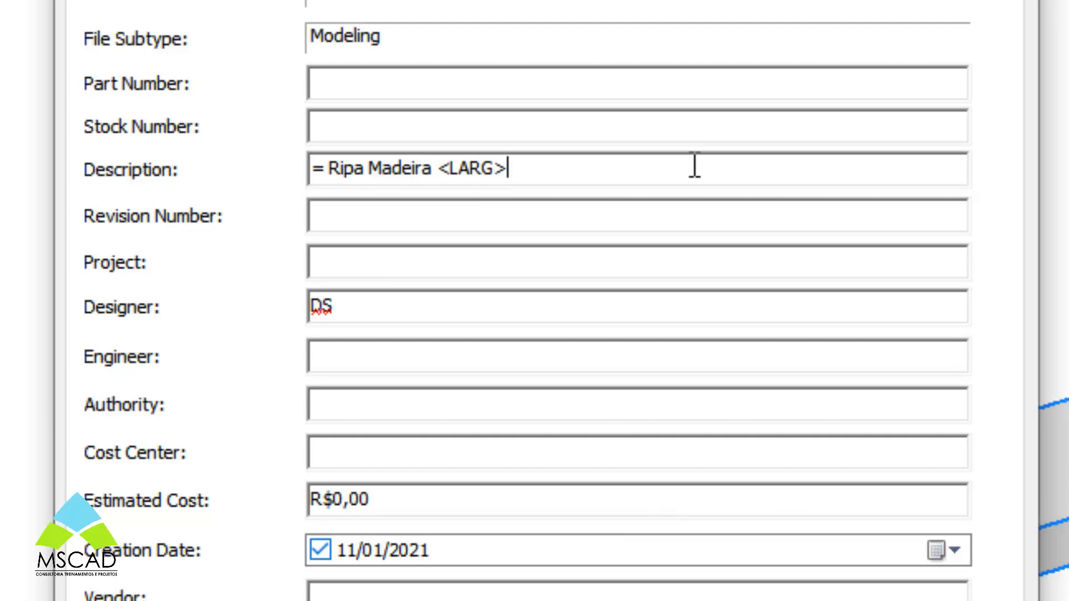
{"action": "type", "text": "x "}
{"action": "type", "text": "<ESP>"}
{"action": "key", "text": "Left"}
{"action": "type", "text": "ESP"}
{"action": "key", "text": "End"}
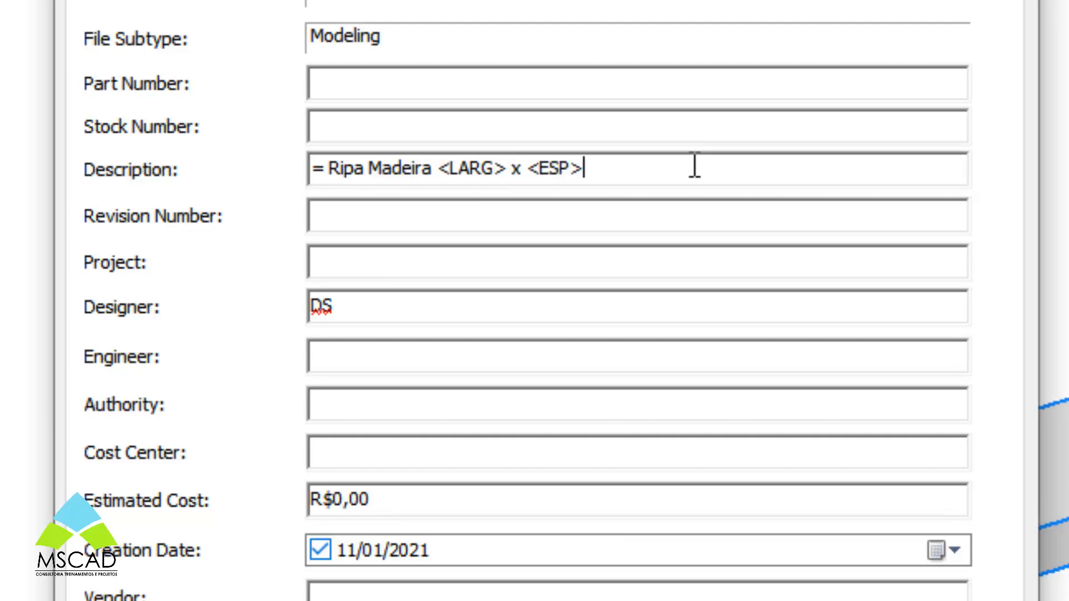
Append "x <COMP>" to the Description expression, evaluate it and close the iProperties.
{"action": "type", "text": "x <ESP>"}
{"action": "key", "text": "Left"}
{"action": "type", "text": "CMKP"}
{"action": "key", "text": "BackSpace"}
{"action": "key", "text": "BackSpace"}
{"action": "key", "text": "BackSpace"}
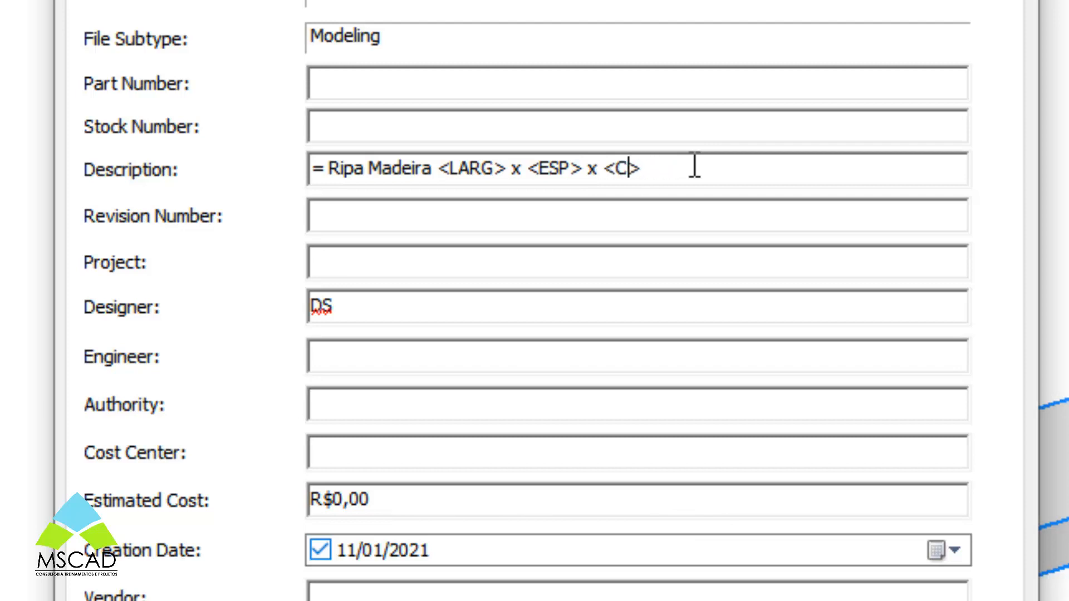
{"action": "type", "text": "OMP"}
{"action": "left_click", "coordinate": [681, 162]}
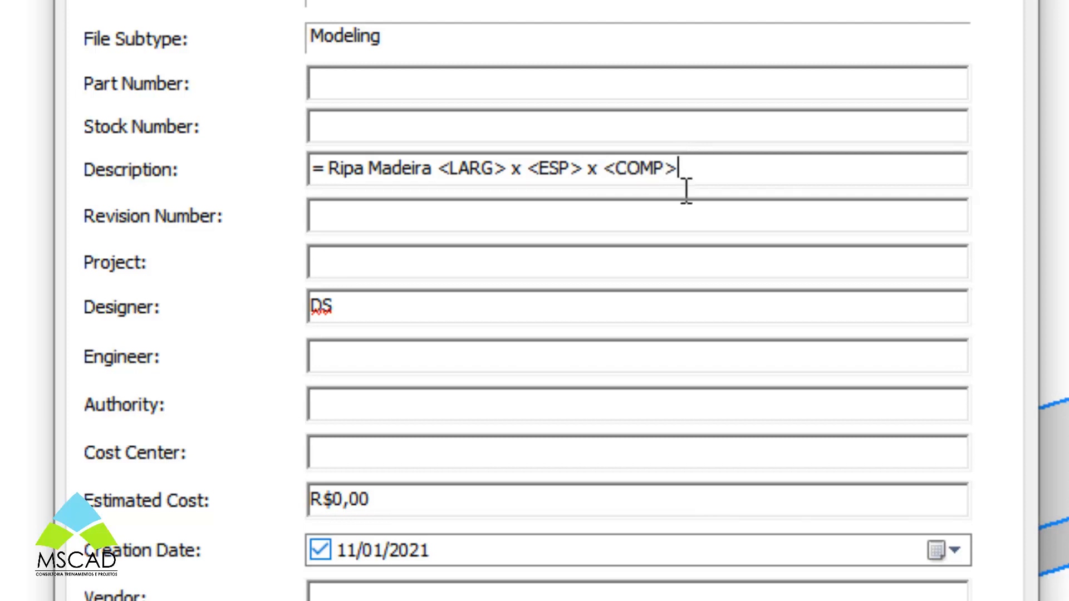
{"action": "left_click", "coordinate": [913, 600]}
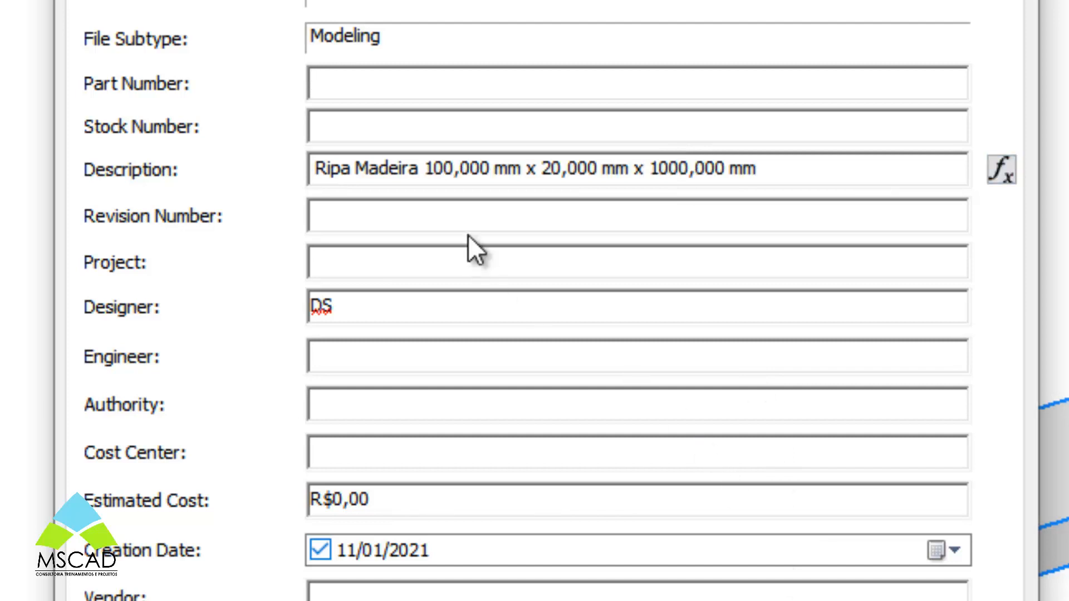
{"action": "mouse_move", "coordinate": [449, 177]}
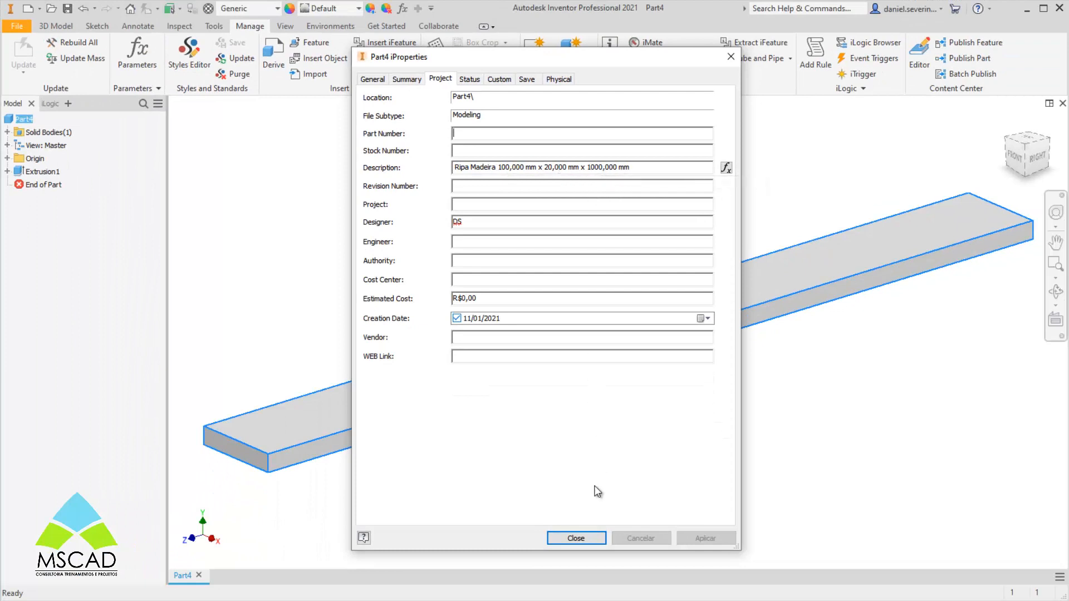
{"action": "left_click", "coordinate": [575, 538]}
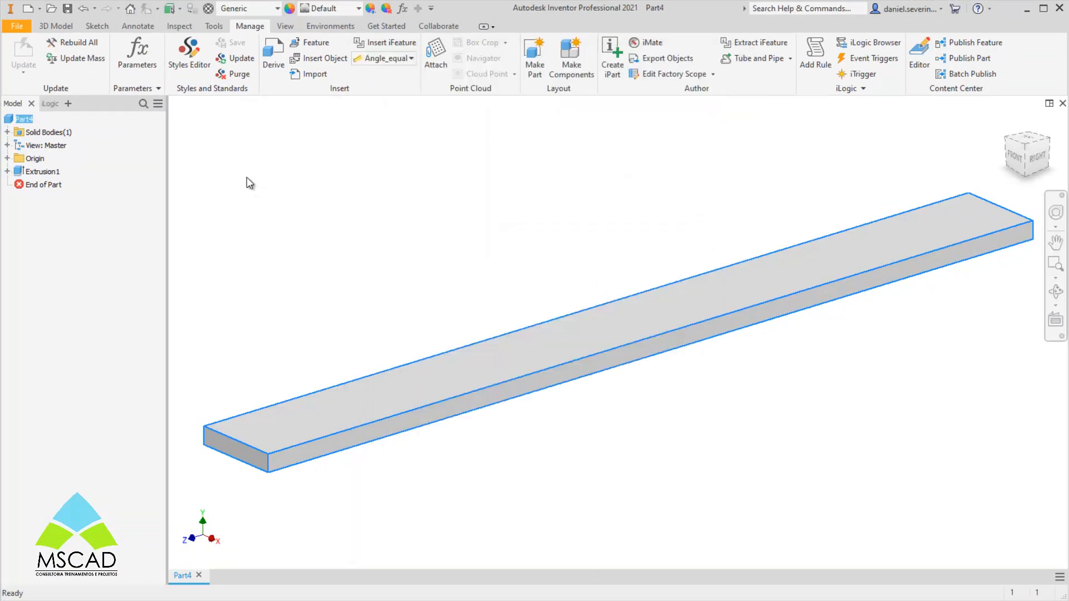
In the parameters table, set LARG's custom property format to mm with trailing zeros off and precision 2,12.
{"action": "left_click", "coordinate": [152, 65]}
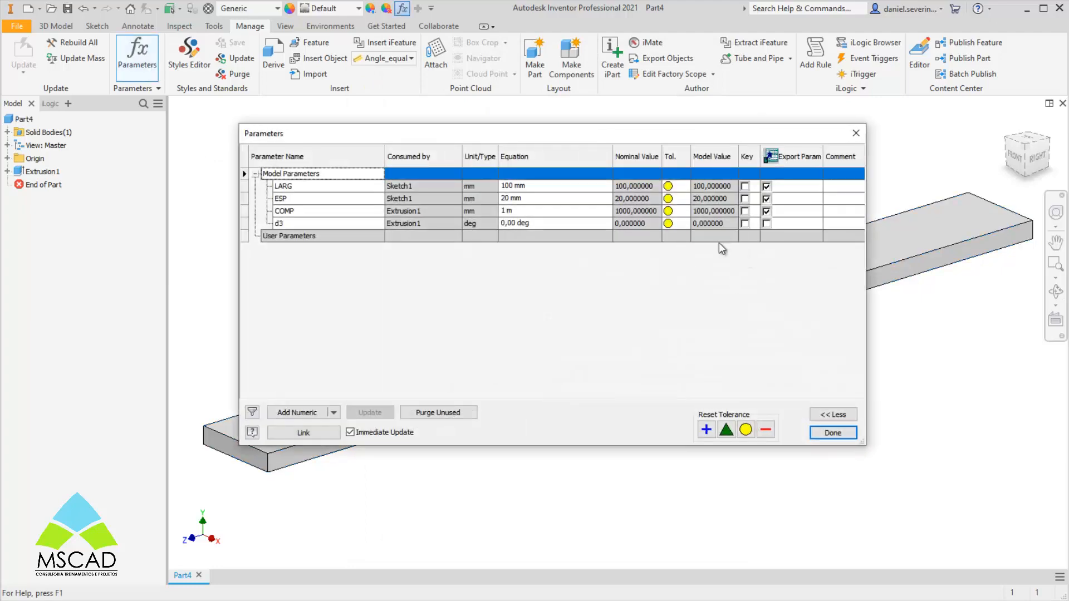
{"action": "right_click", "coordinate": [710, 186]}
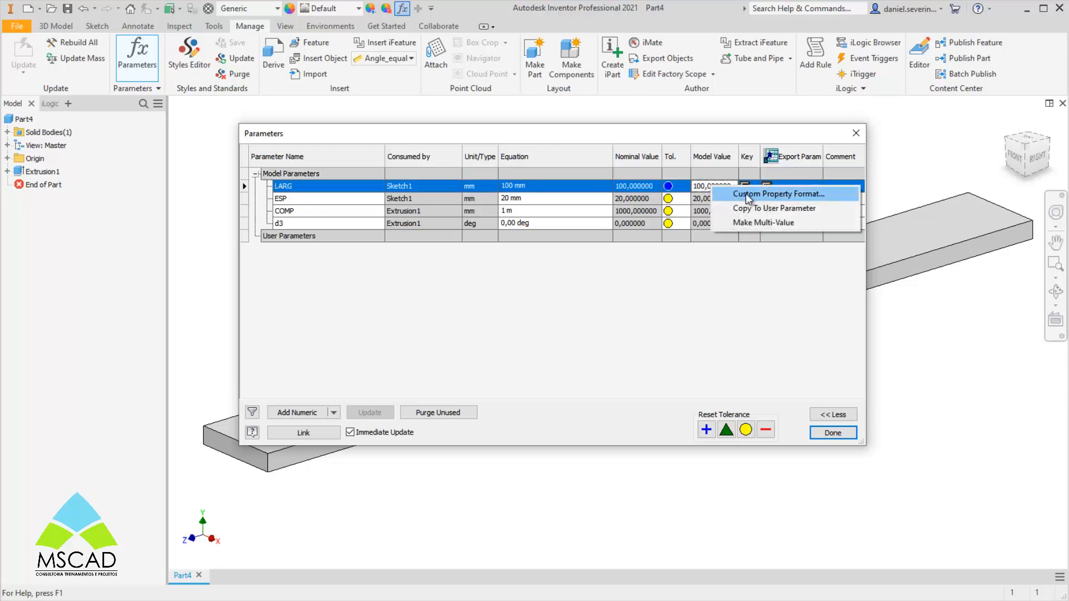
{"action": "left_click", "coordinate": [760, 194]}
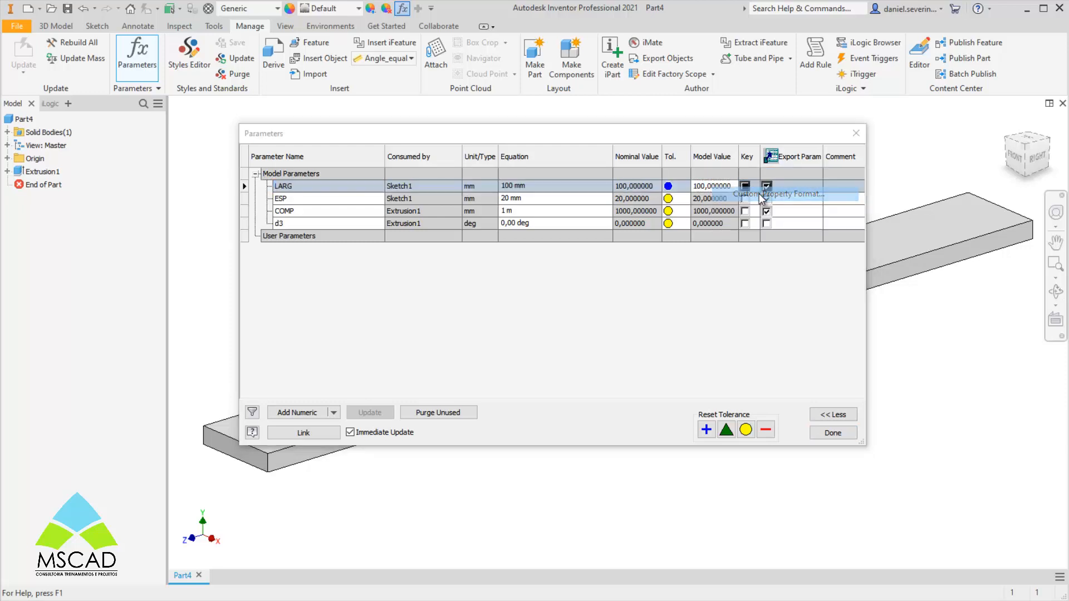
{"action": "left_click_drag", "start_coordinate": [333, 118], "coordinate": [493, 187]}
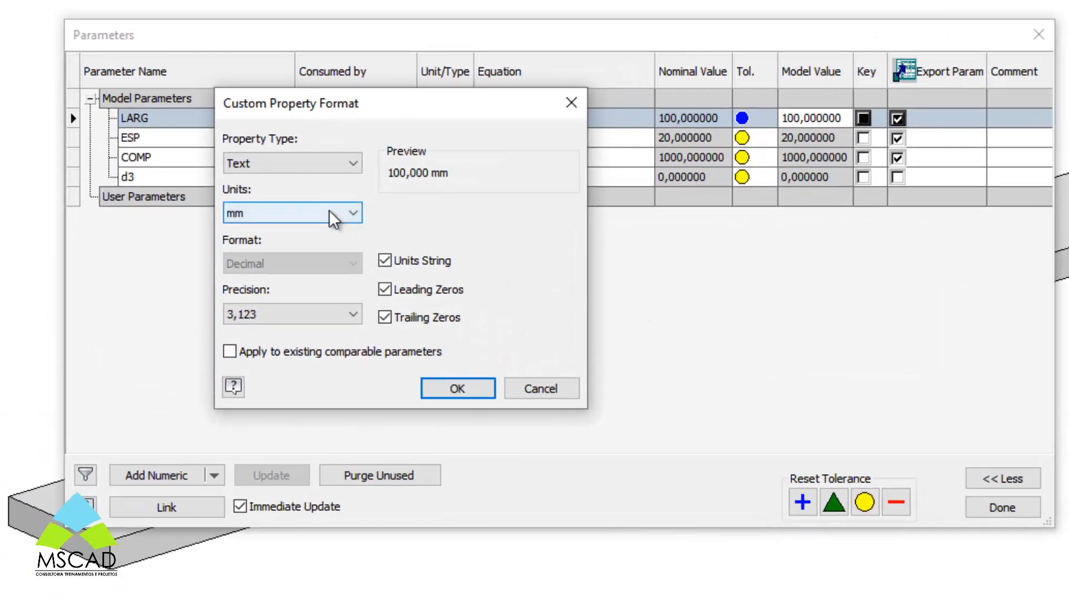
{"action": "left_click", "coordinate": [332, 217]}
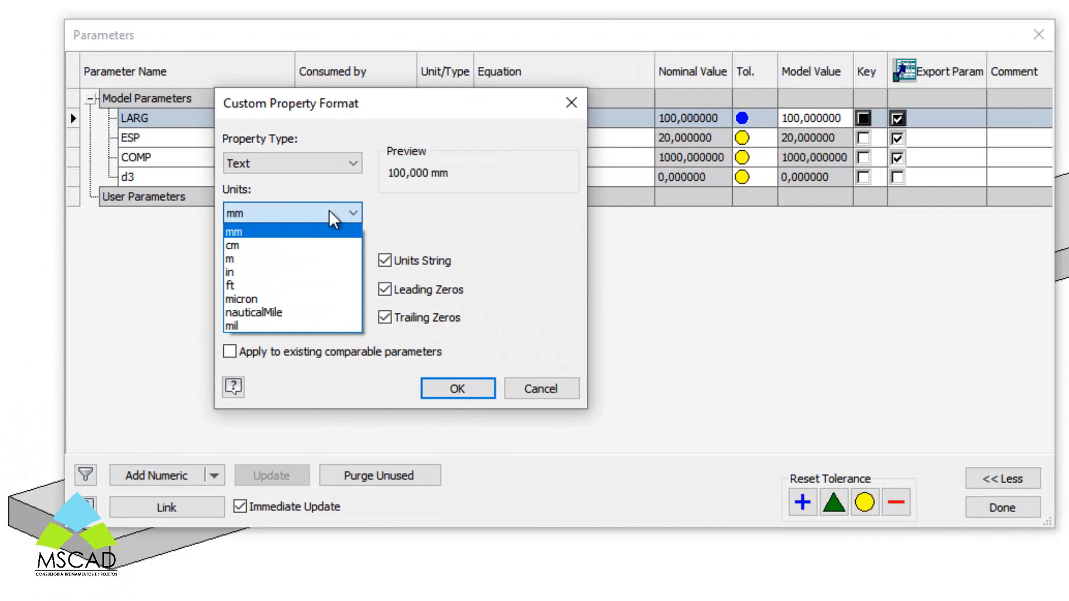
{"action": "left_click", "coordinate": [293, 231]}
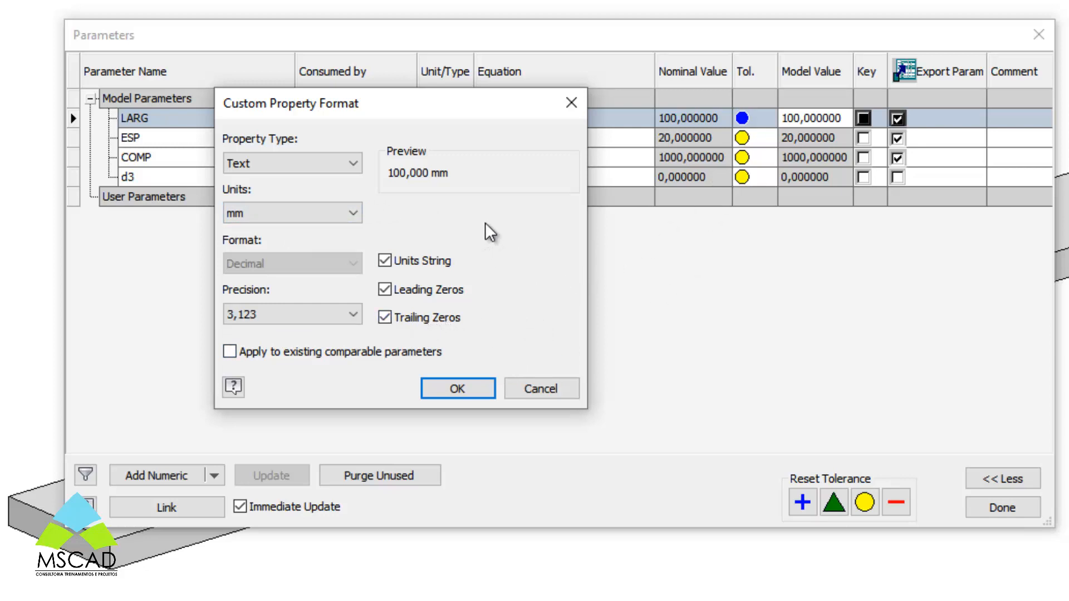
{"action": "left_click", "coordinate": [435, 323]}
{"action": "left_click", "coordinate": [329, 320]}
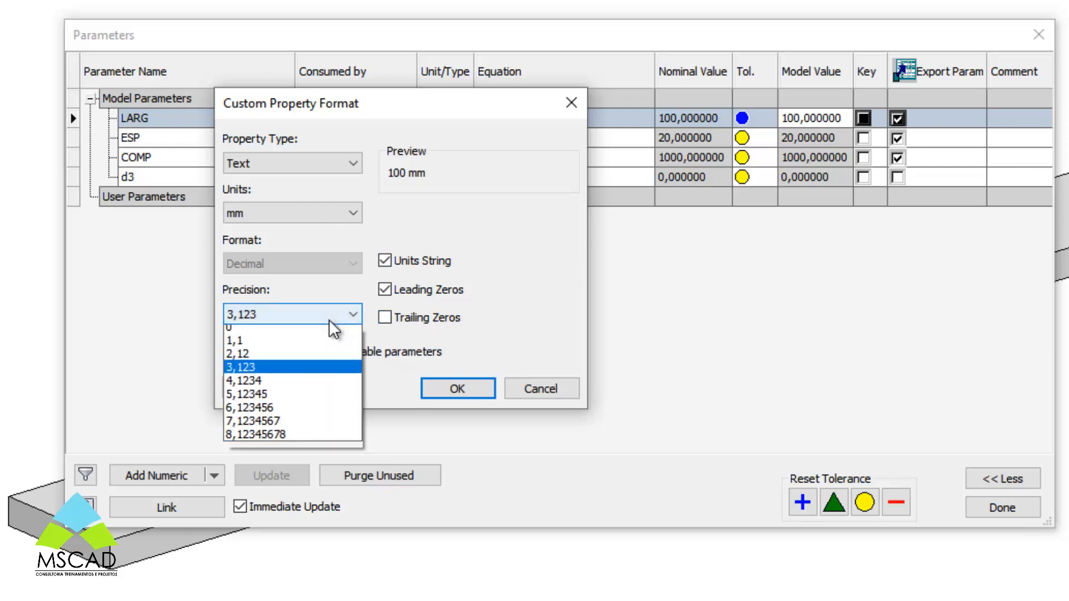
{"action": "left_click", "coordinate": [259, 358]}
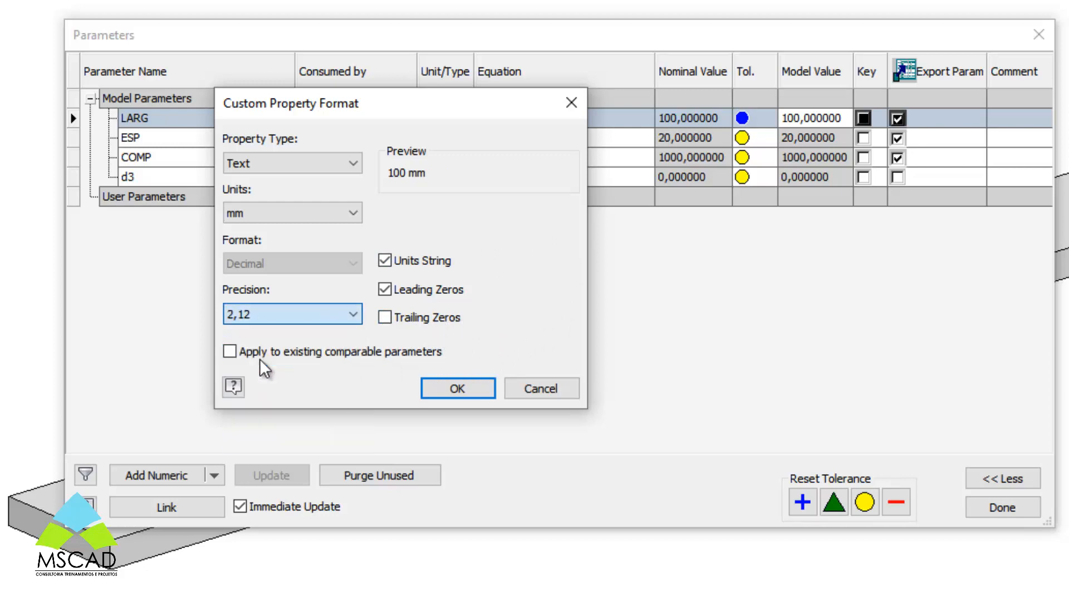
{"action": "left_click", "coordinate": [448, 387]}
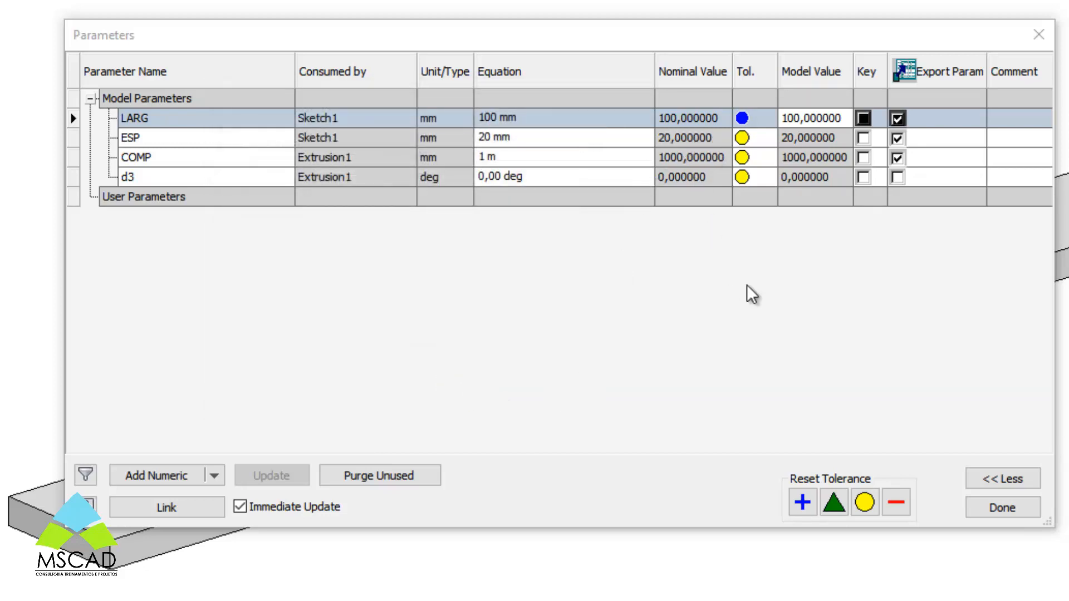
Set ESP's custom property format to no trailing zeros and precision 2,12.
{"action": "right_click", "coordinate": [806, 139]}
{"action": "left_click", "coordinate": [872, 154]}
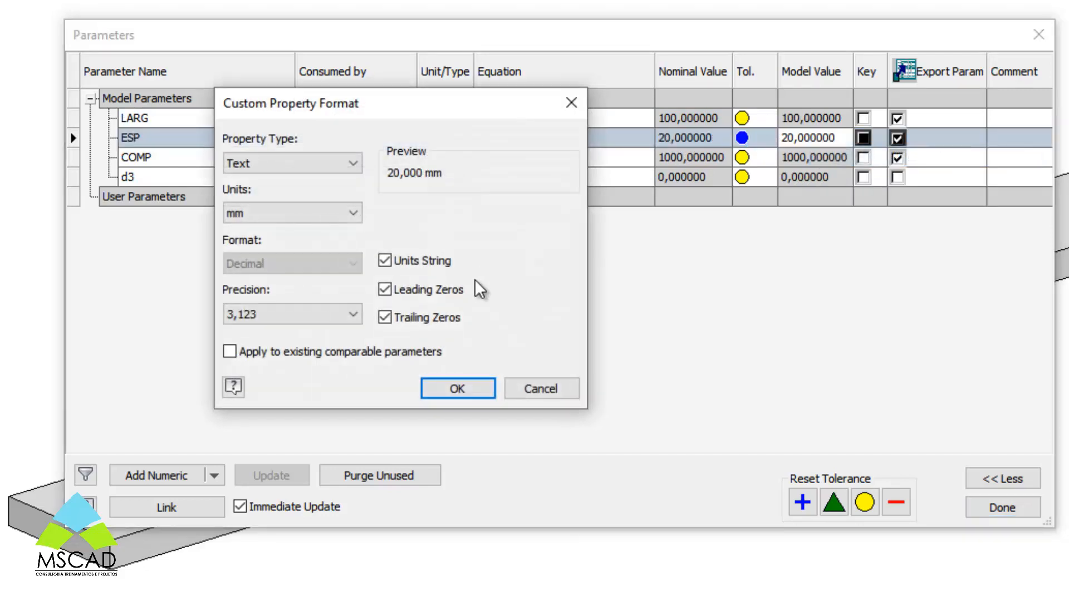
{"action": "left_click", "coordinate": [437, 320]}
{"action": "left_click", "coordinate": [313, 316]}
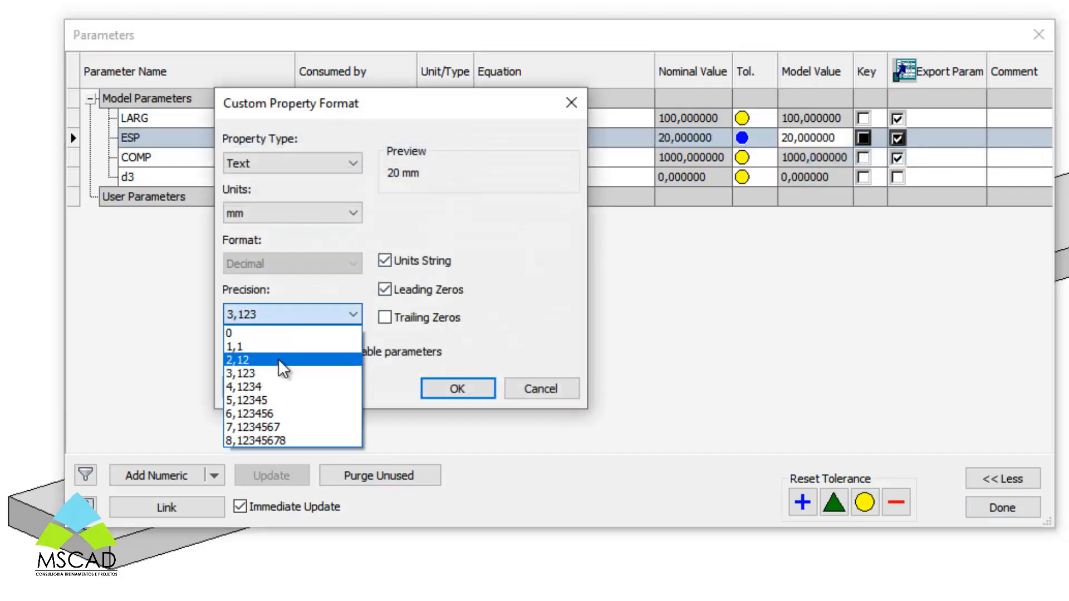
{"action": "left_click", "coordinate": [279, 359]}
{"action": "left_click", "coordinate": [462, 388]}
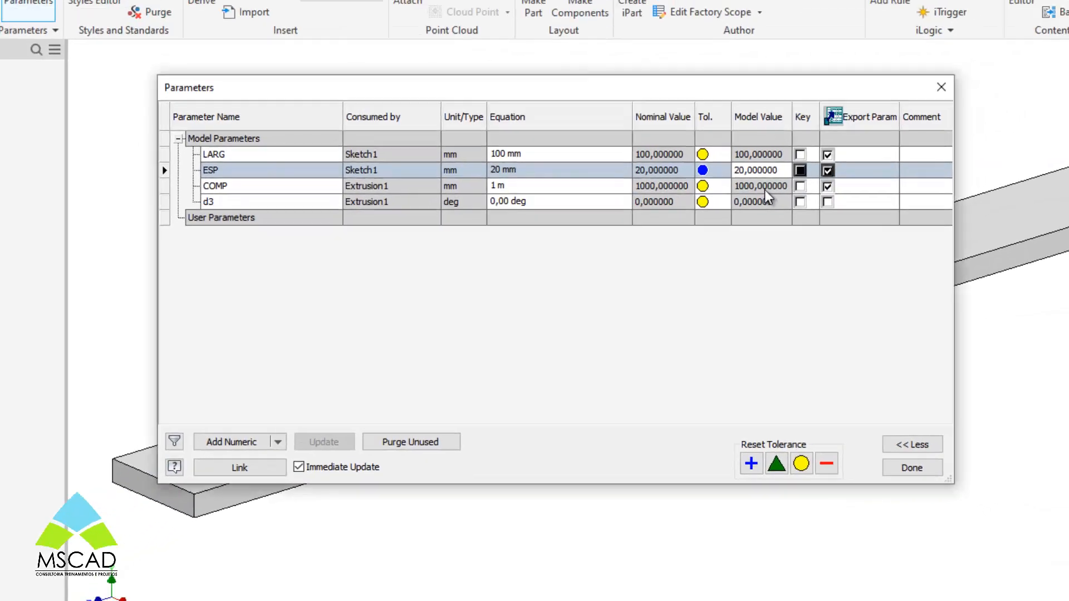
Set COMP's custom property format to precision 2,12 with trailing zeros turned off.
{"action": "right_click", "coordinate": [764, 190]}
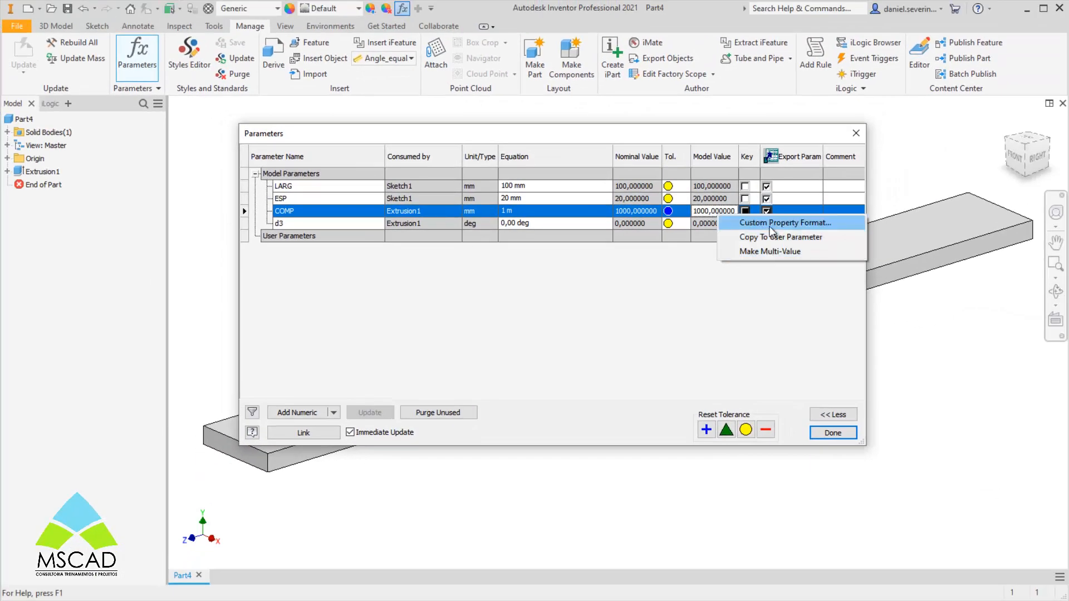
{"action": "left_click", "coordinate": [790, 202]}
{"action": "left_click", "coordinate": [441, 312]}
{"action": "left_click", "coordinate": [406, 310]}
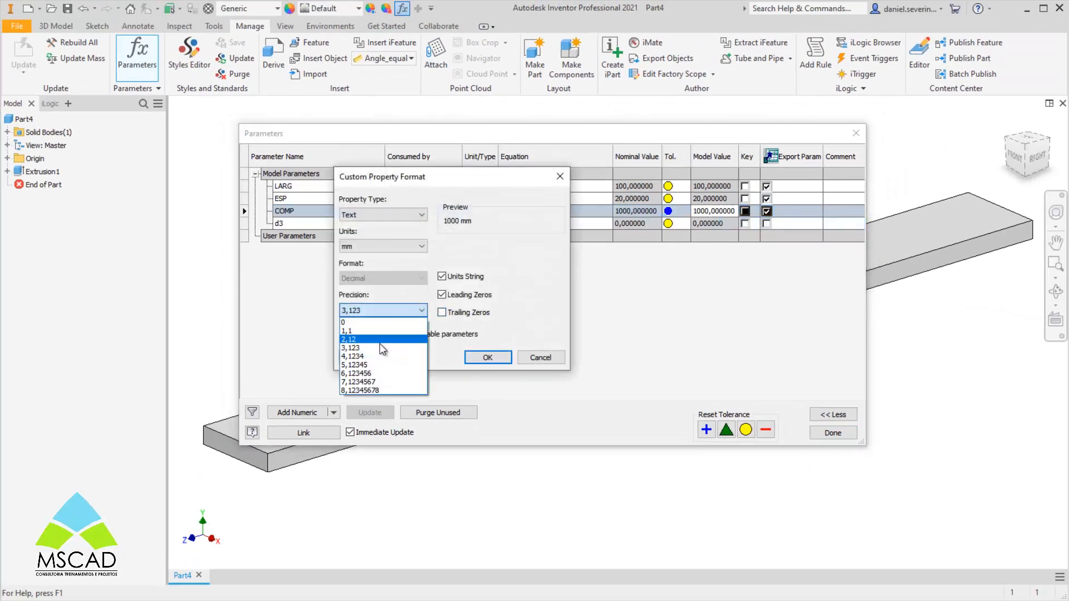
{"action": "left_click", "coordinate": [380, 341]}
{"action": "left_click", "coordinate": [470, 359]}
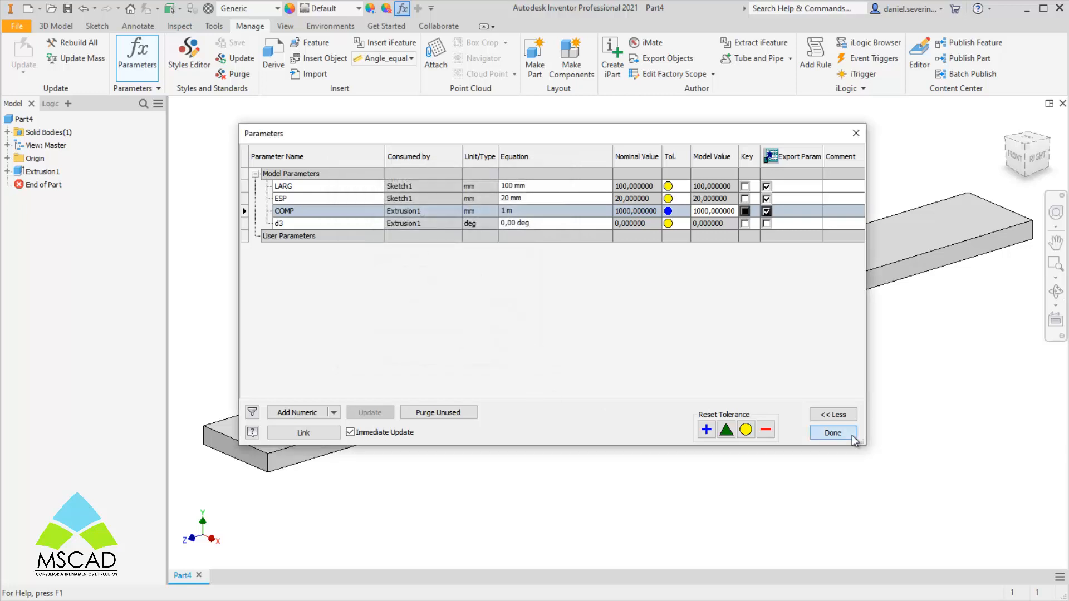
Finish editing the parameters and check the Description on the Project page of the part's iProperties.
{"action": "left_click", "coordinate": [849, 435]}
{"action": "right_click", "coordinate": [24, 118]}
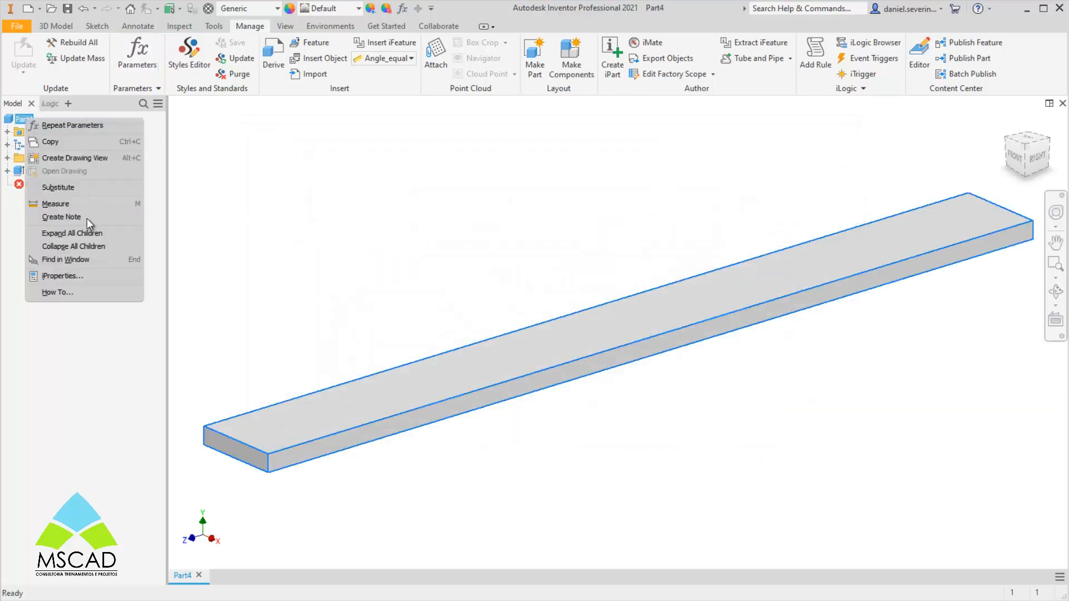
{"action": "left_click", "coordinate": [84, 275]}
{"action": "left_click", "coordinate": [440, 79]}
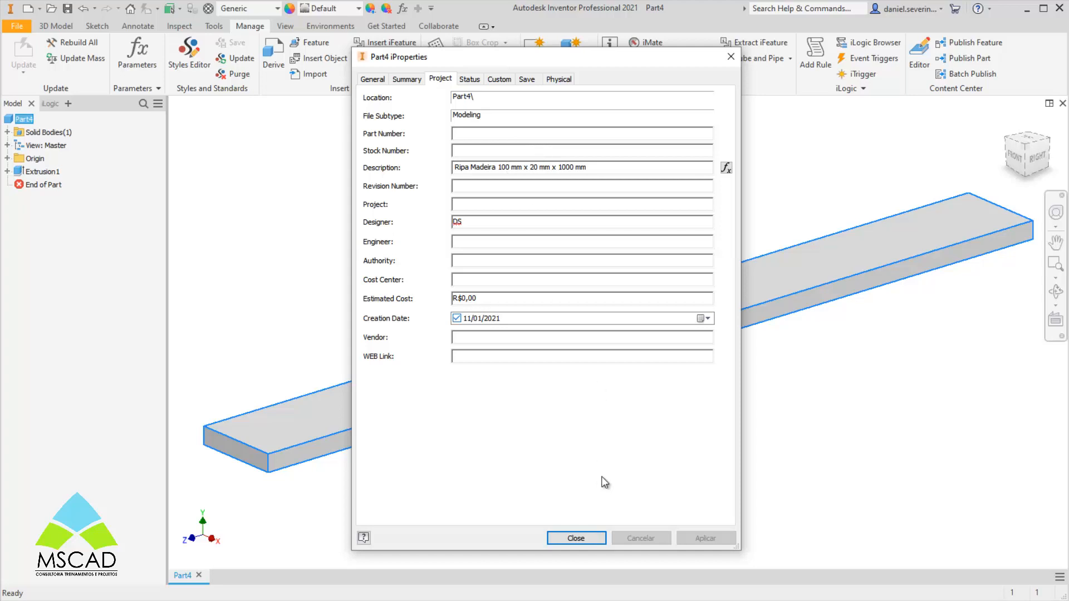
{"action": "left_click", "coordinate": [573, 538]}
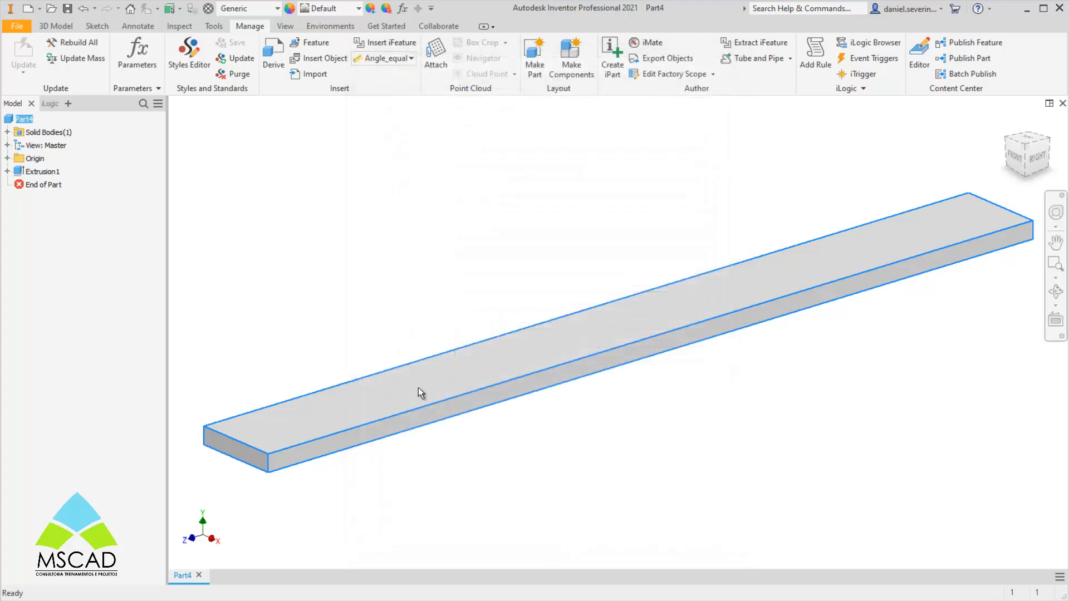
Save the part as Ripa_001 in the iPropesties_Custom_Ripa_Madeira folder.
{"action": "left_click", "coordinate": [67, 8]}
{"action": "type", "text": "Ripa"}
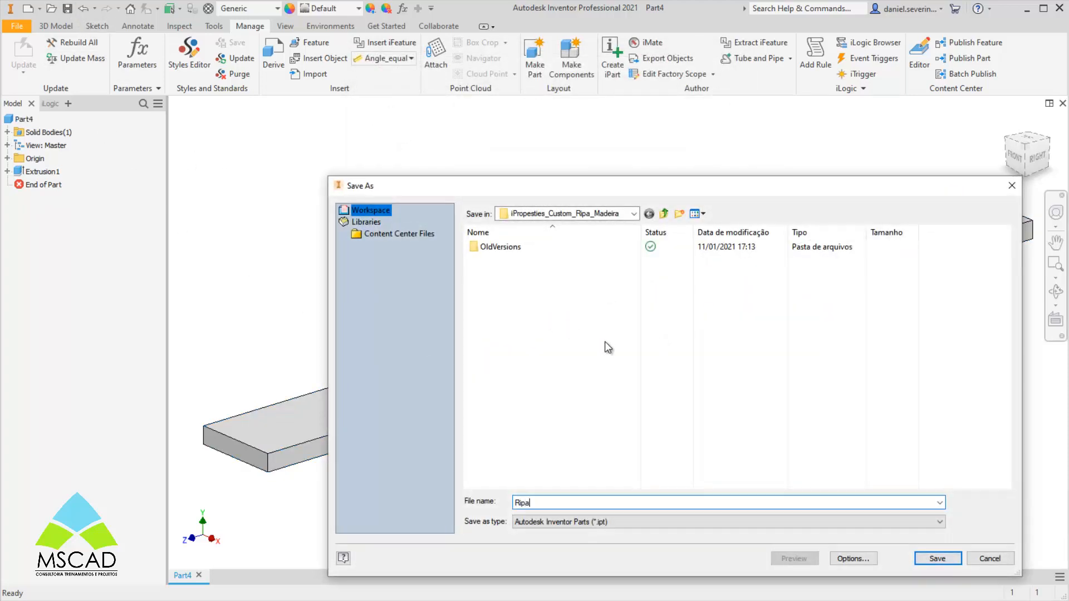
{"action": "type", "text": "_001"}
{"action": "key", "text": "Return"}
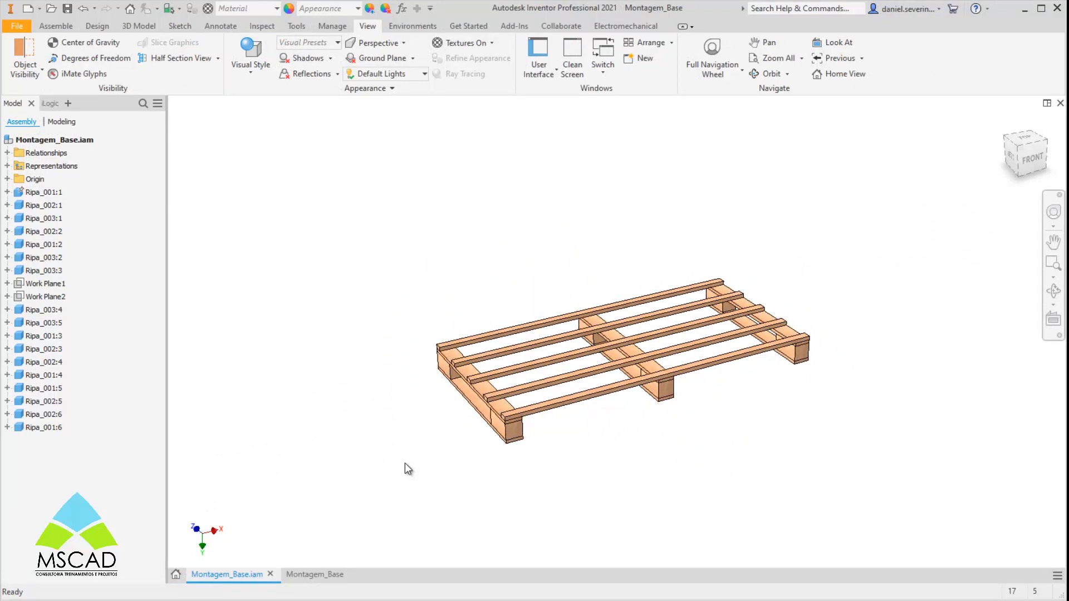
Examine the pallet in the Montagem_Base assembly, looking at its top slats, support blocks and boards.
{"action": "scroll", "coordinate": [426, 444], "scroll_direction": "up", "scroll_amount": 5}
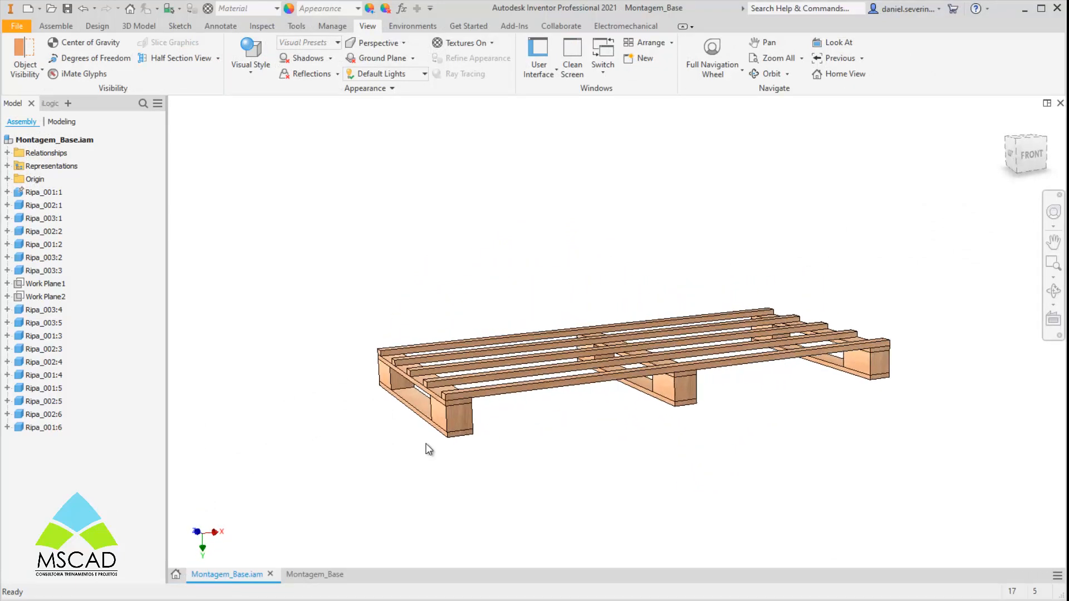
{"action": "left_click", "coordinate": [760, 429]}
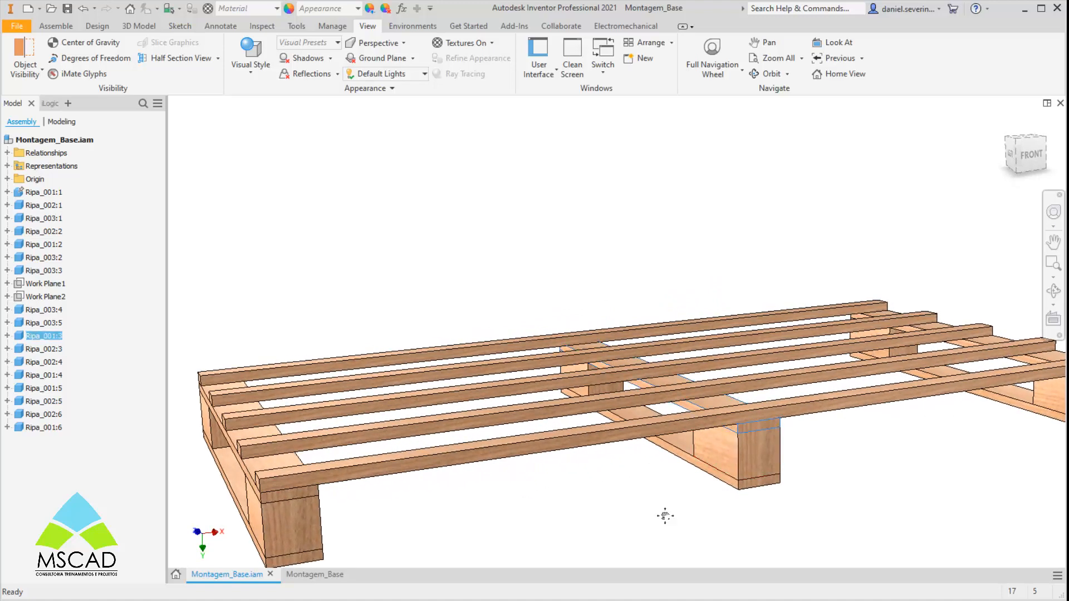
{"action": "middle_click_drag", "start_coordinate": [518, 497], "coordinate": [585, 460]}
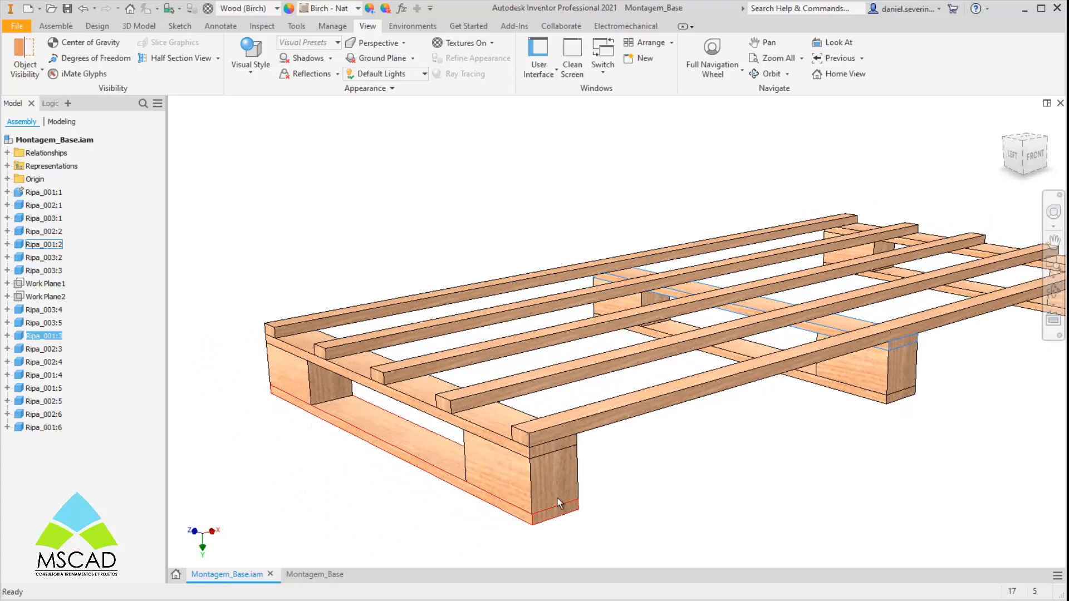
{"action": "left_click", "coordinate": [561, 503]}
{"action": "scroll", "coordinate": [600, 480], "scroll_direction": "down", "scroll_amount": 3}
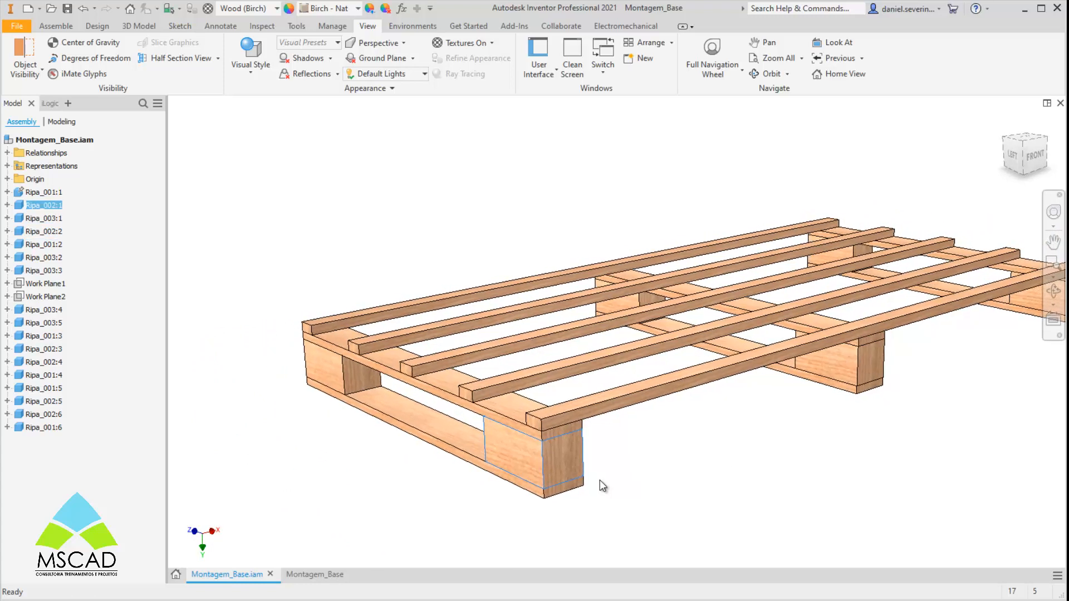
{"action": "mouse_move", "coordinate": [599, 480]}
{"action": "middle_mouse_down", "text": "shift"}
{"action": "mouse_move", "coordinate": [646, 480]}
{"action": "mouse_move", "coordinate": [590, 475]}
{"action": "middle_mouse_up", "text": "shift"}
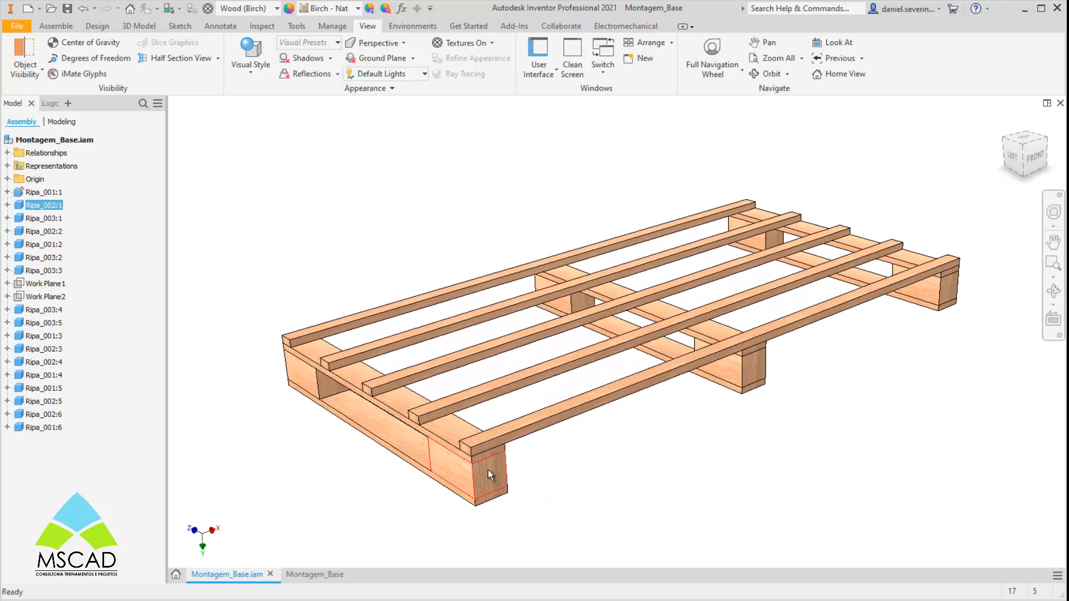
Activate the front top slat Ripa_003:1 in place and check the Description in its iProperties.
{"action": "left_click", "coordinate": [488, 437]}
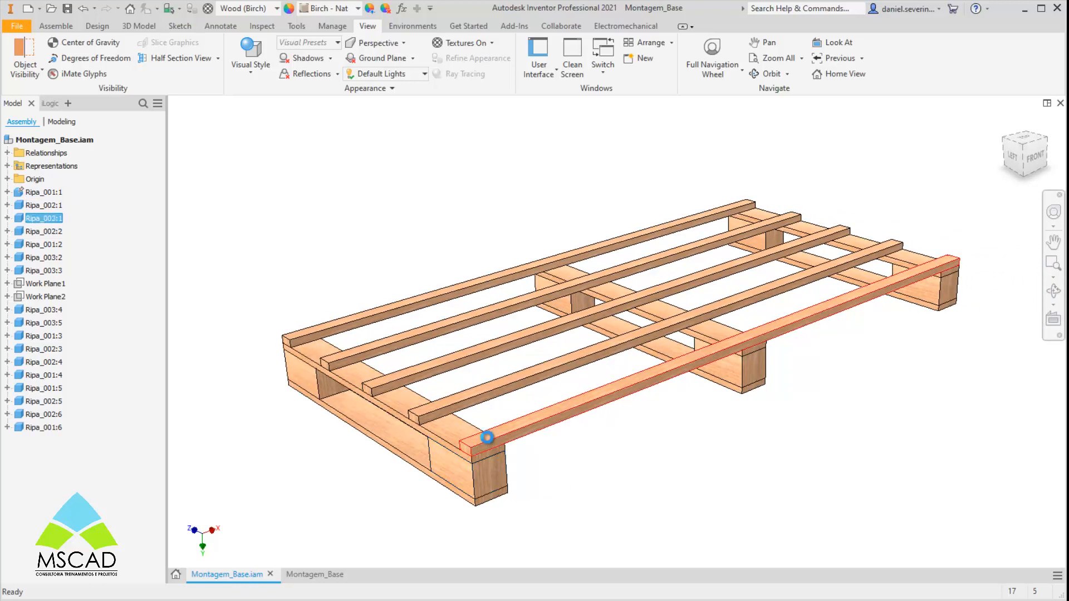
{"action": "double_click", "coordinate": [488, 438]}
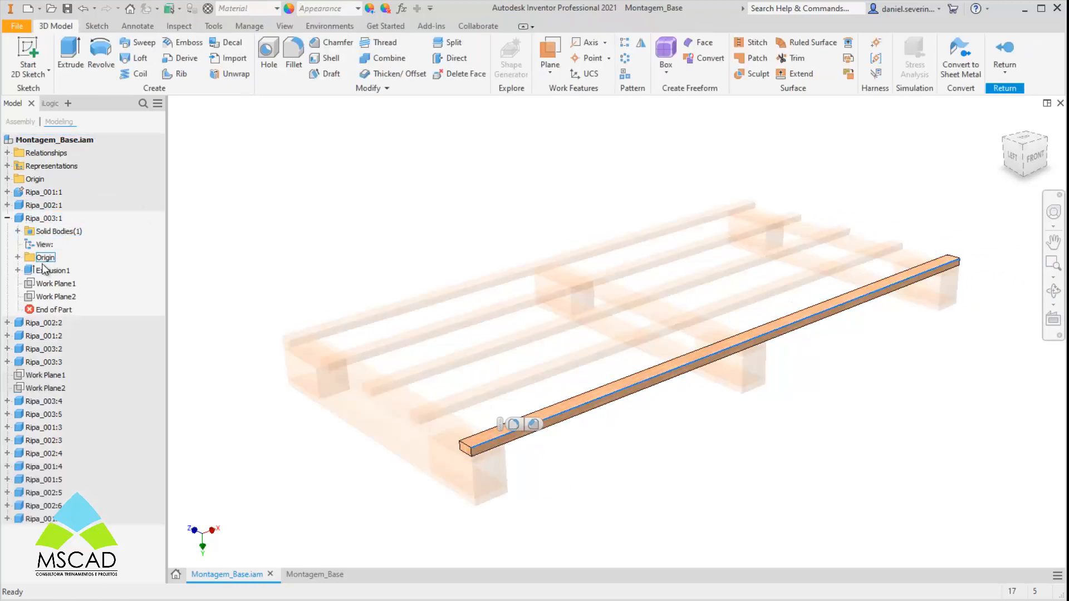
{"action": "right_click", "coordinate": [42, 219]}
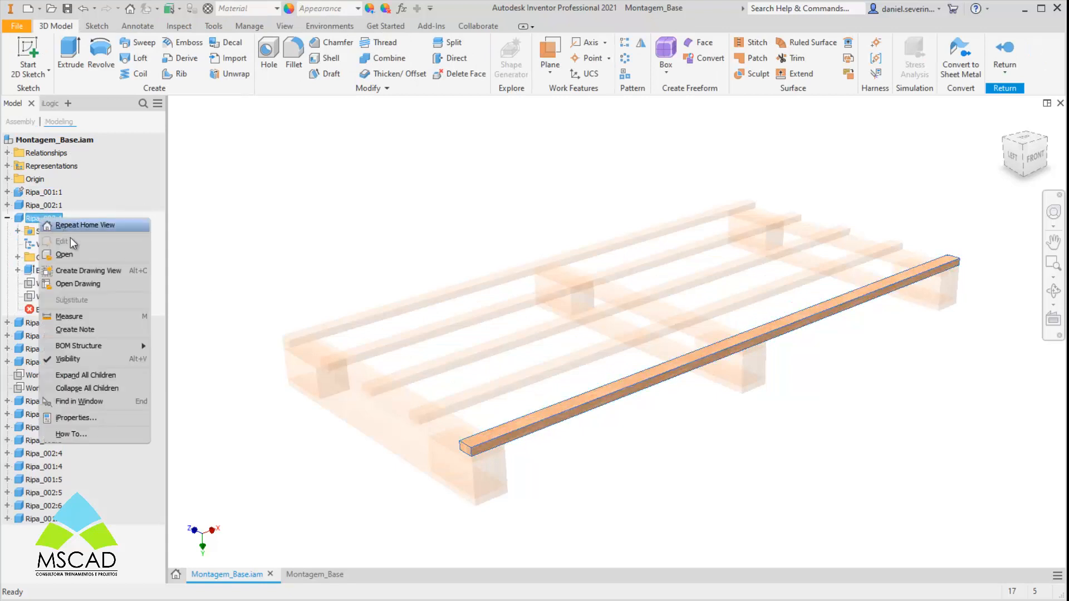
{"action": "left_click", "coordinate": [111, 418]}
{"action": "left_click", "coordinate": [434, 79]}
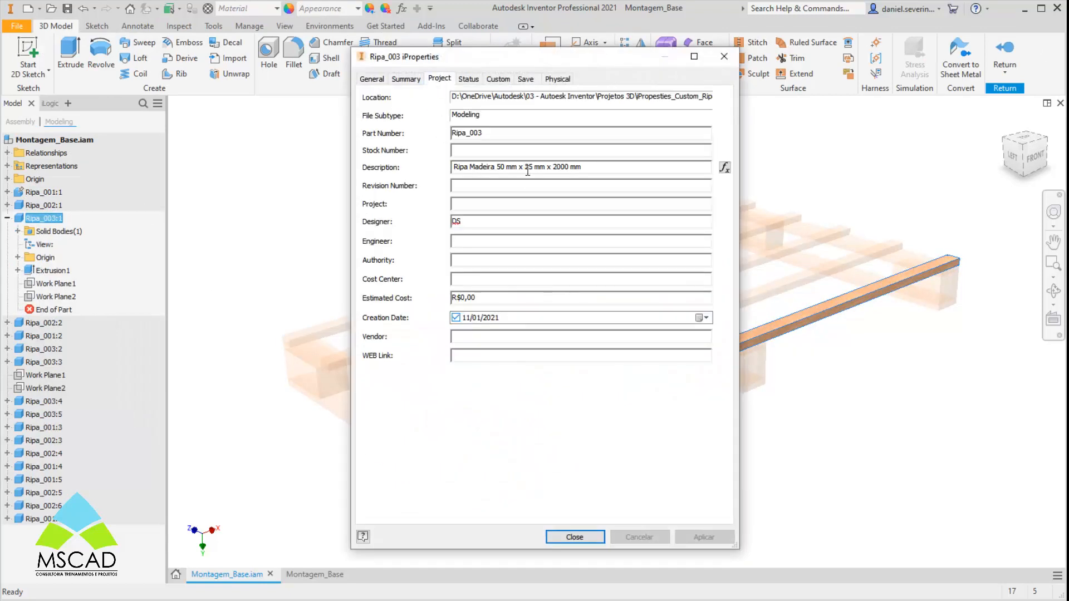
{"action": "mouse_move", "coordinate": [527, 170]}
{"action": "left_click", "coordinate": [575, 537]}
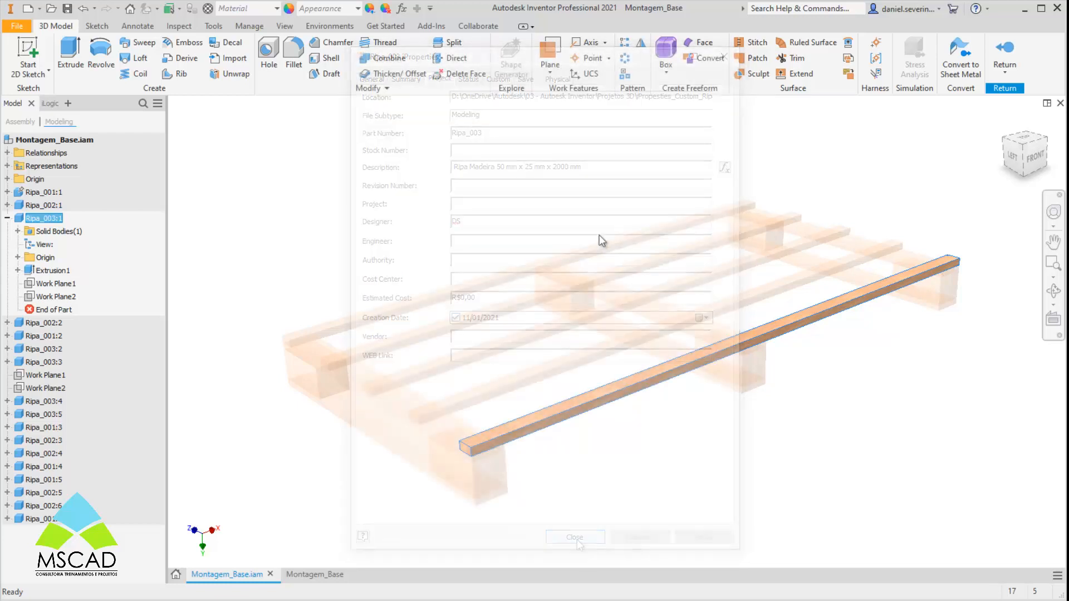
Review the LARG, ESP and COMP values in the parameters table of Ripa_003.
{"action": "left_click", "coordinate": [250, 26]}
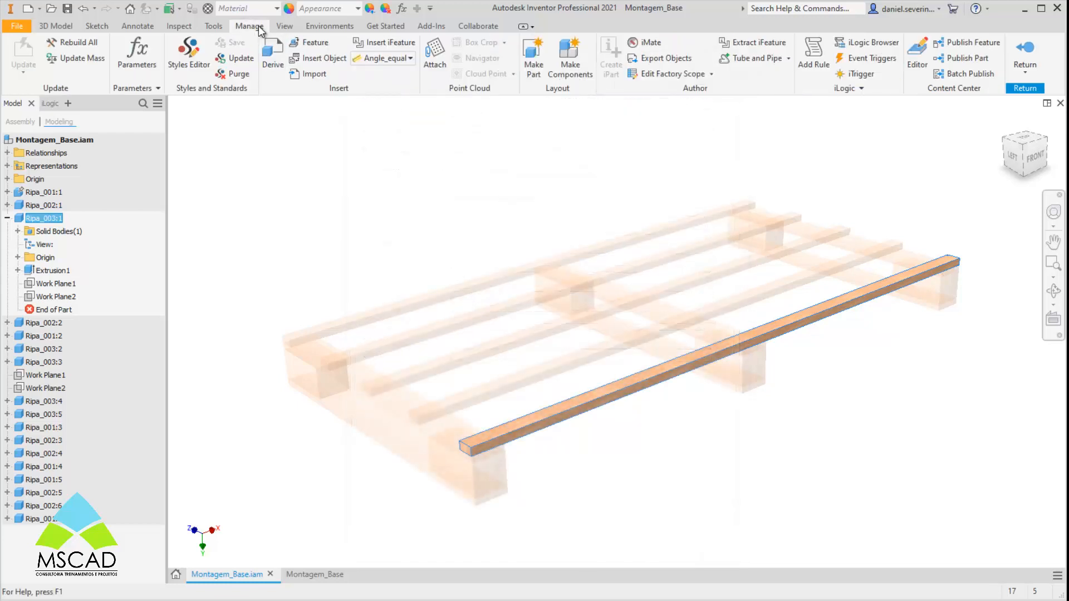
{"action": "left_click", "coordinate": [146, 55]}
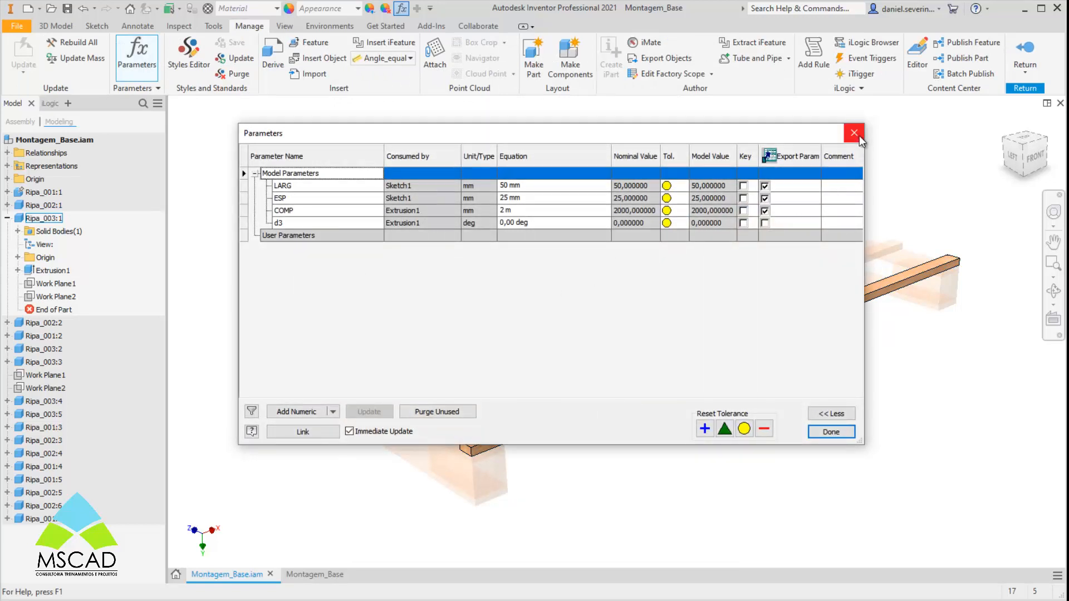
{"action": "left_click", "coordinate": [859, 135]}
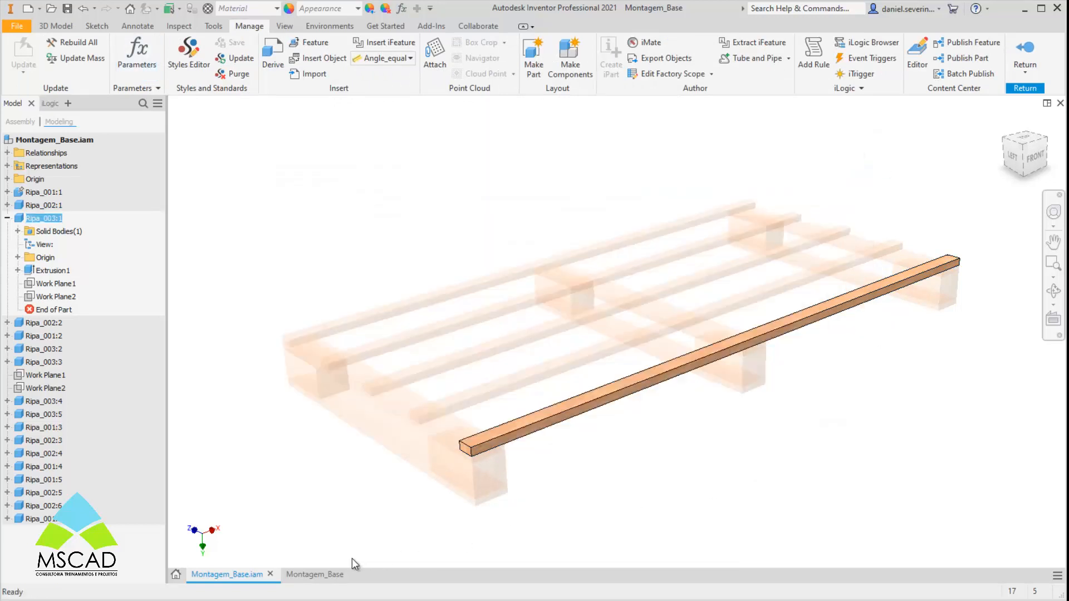
Switch to the Montagem_Base drawing and place a shaded front base view of the assembly at scale 0,12 : 1 near the sheet's upper part.
{"action": "left_click", "coordinate": [338, 574]}
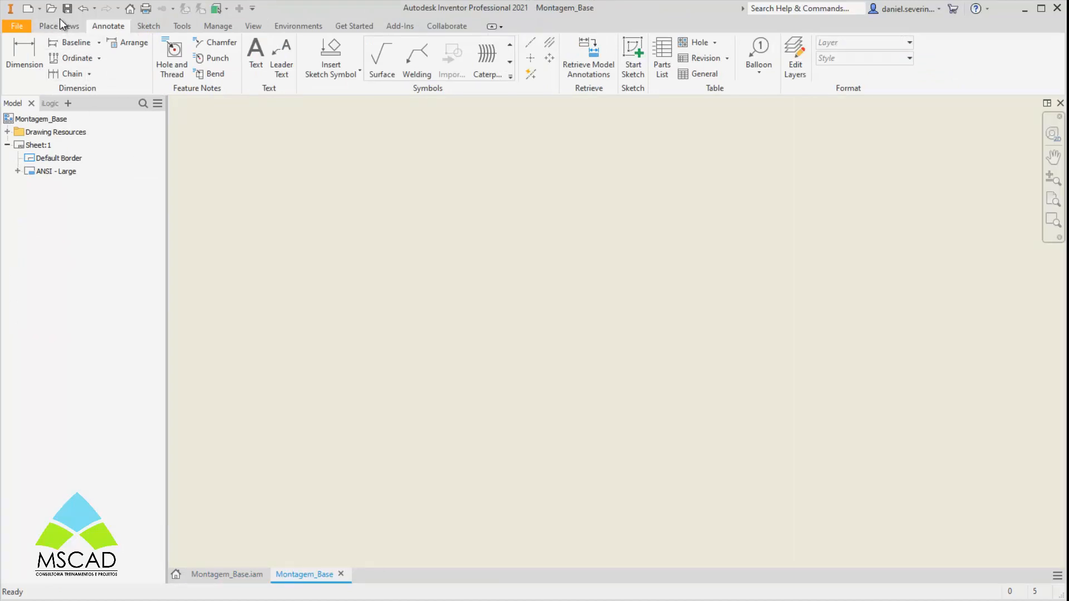
{"action": "left_click", "coordinate": [58, 24]}
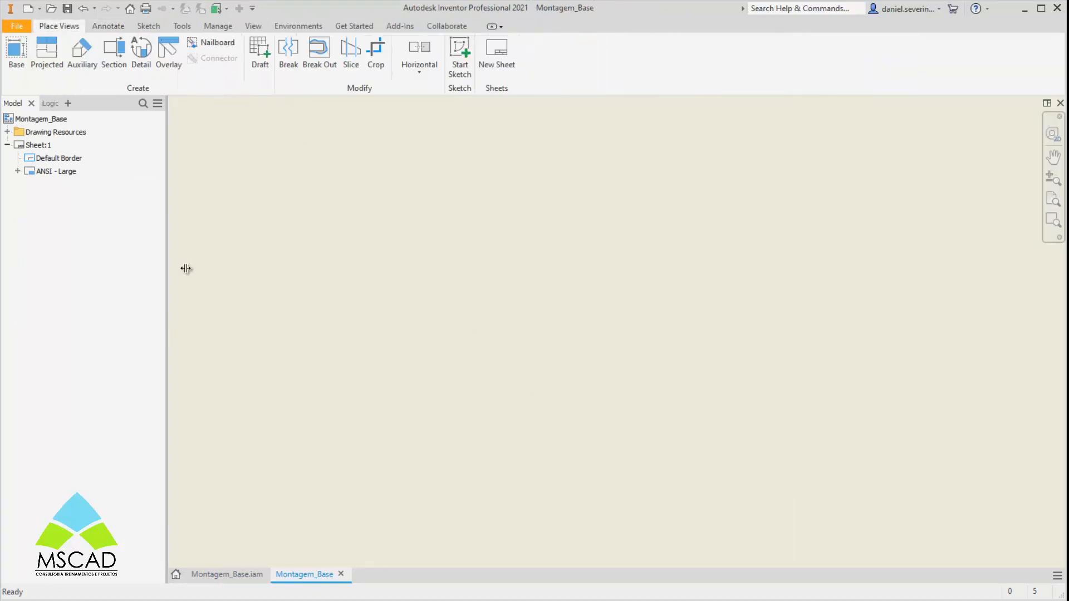
{"action": "left_click", "coordinate": [21, 65]}
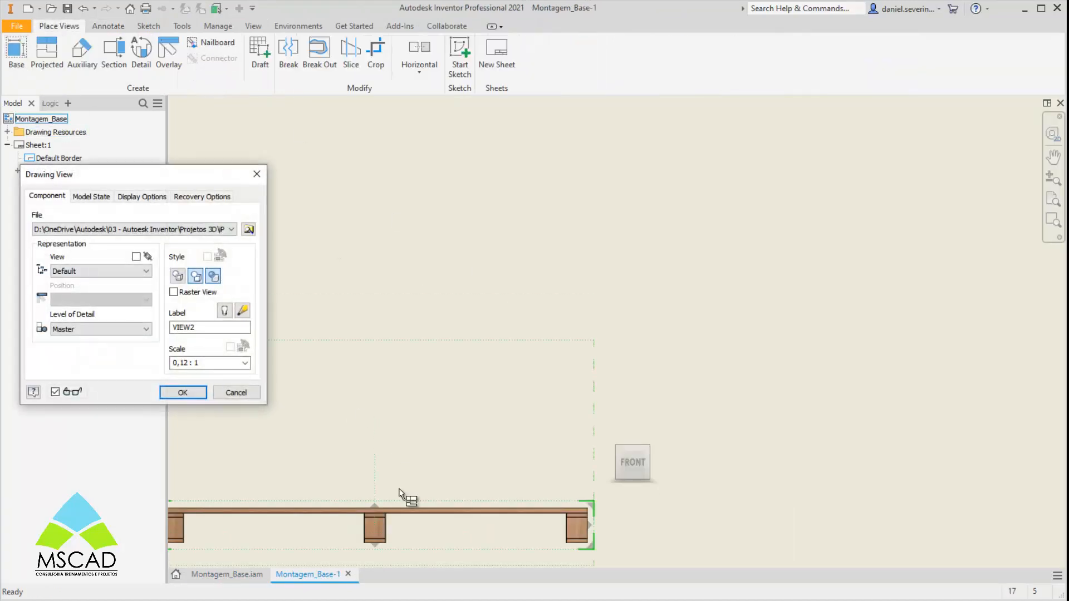
{"action": "left_click", "coordinate": [457, 189]}
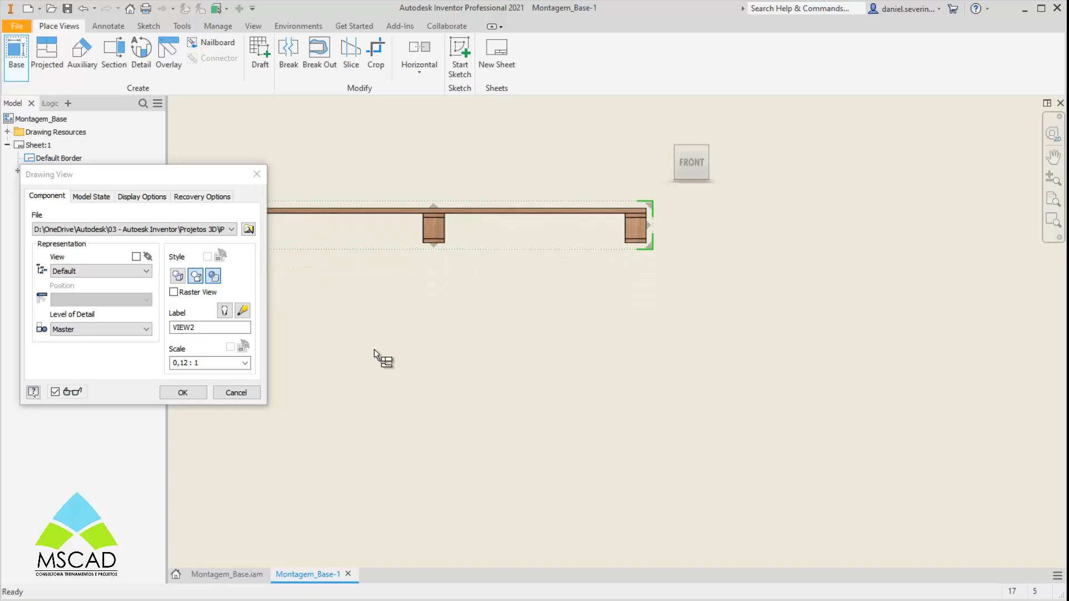
{"action": "left_click", "coordinate": [192, 393]}
Create a projected view of the pallet directly below the front base view.
{"action": "left_click", "coordinate": [46, 55]}
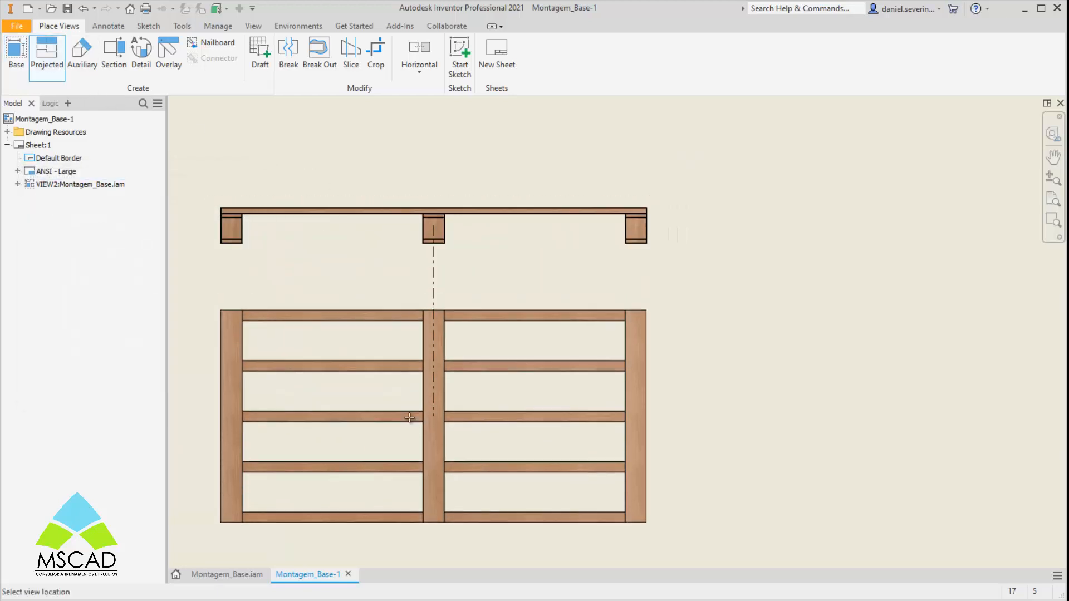
{"action": "key", "text": "Escape"}
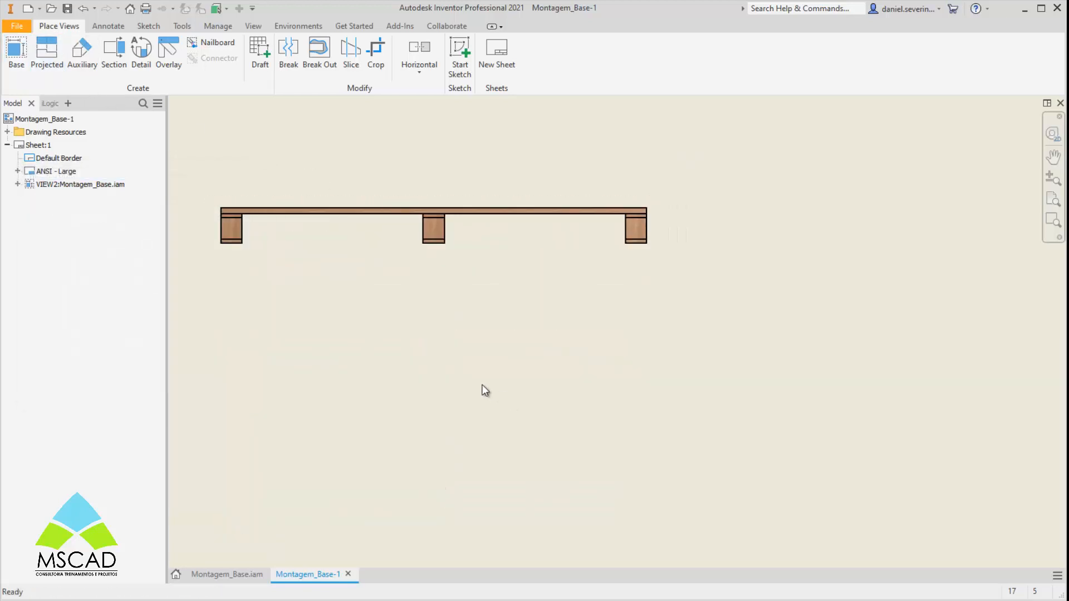
{"action": "left_click", "coordinate": [58, 57]}
{"action": "left_click", "coordinate": [446, 427]}
{"action": "right_click", "coordinate": [449, 427]}
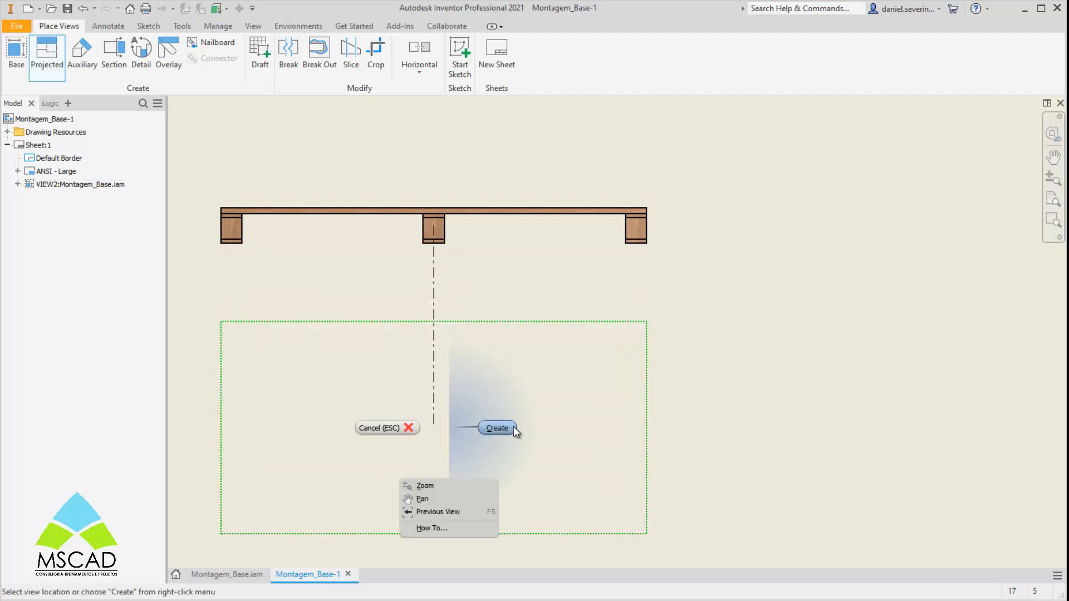
{"action": "left_click", "coordinate": [497, 428]}
Turn off the projected view's style inheritance from the base view and set its style to display hidden lines.
{"action": "double_click", "coordinate": [525, 359]}
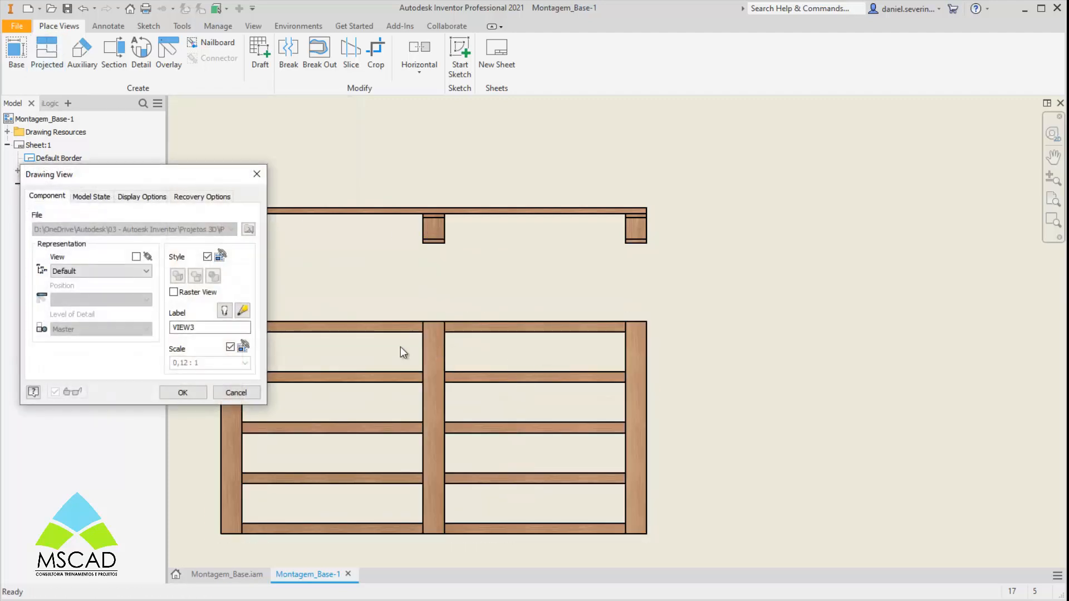
{"action": "left_click", "coordinate": [207, 257]}
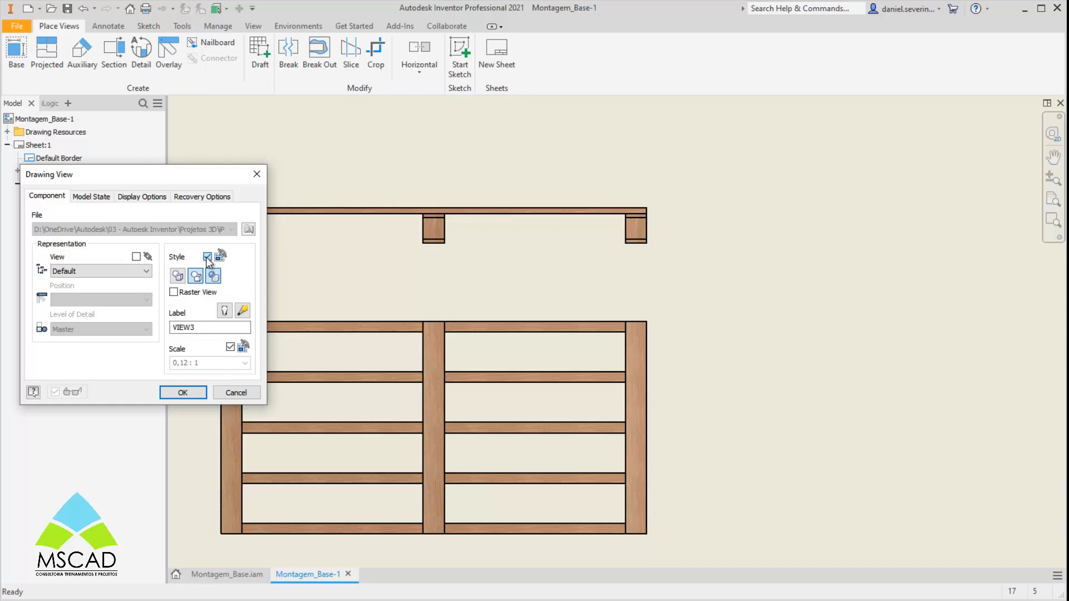
{"action": "left_click", "coordinate": [177, 275]}
{"action": "left_click", "coordinate": [183, 392]}
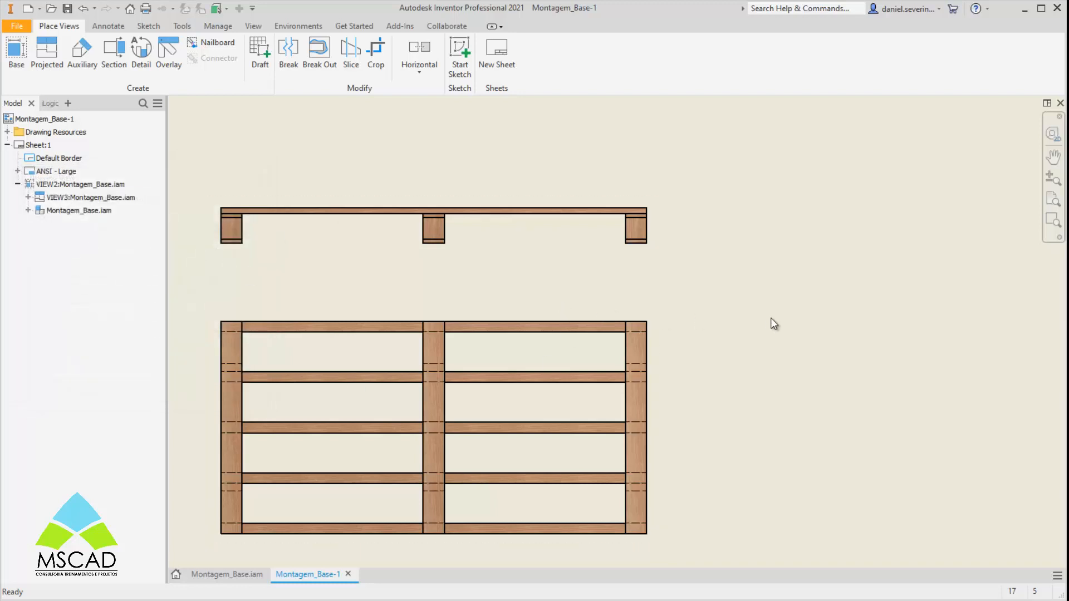
Insert a parts list of the assembly with the Structured (legacy) BOM view beside the front view on the sheet.
{"action": "middle_click_drag", "start_coordinate": [769, 403], "coordinate": [777, 388]}
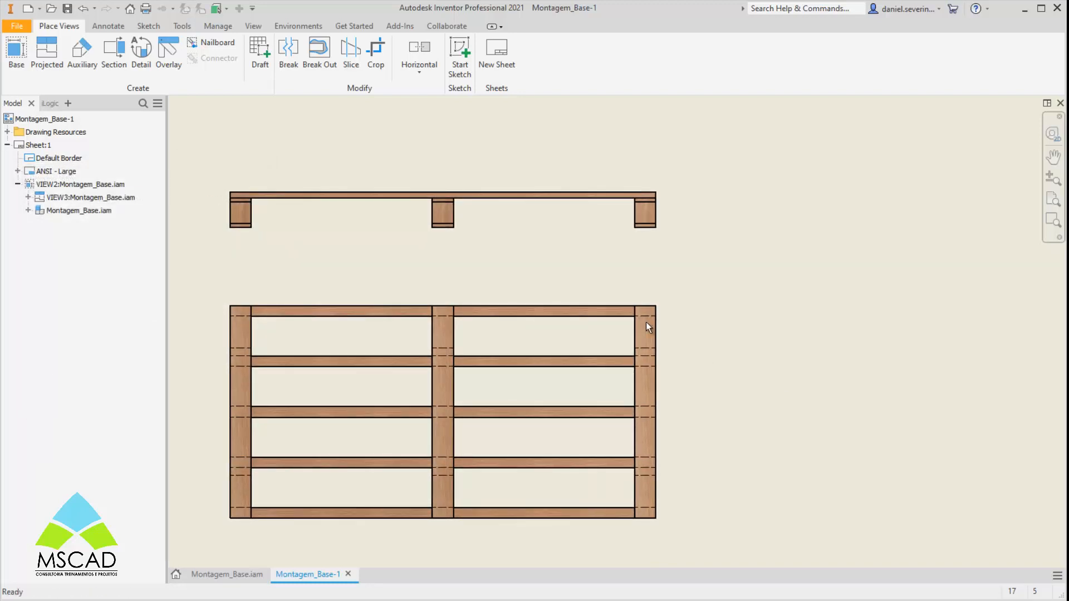
{"action": "left_click", "coordinate": [111, 28]}
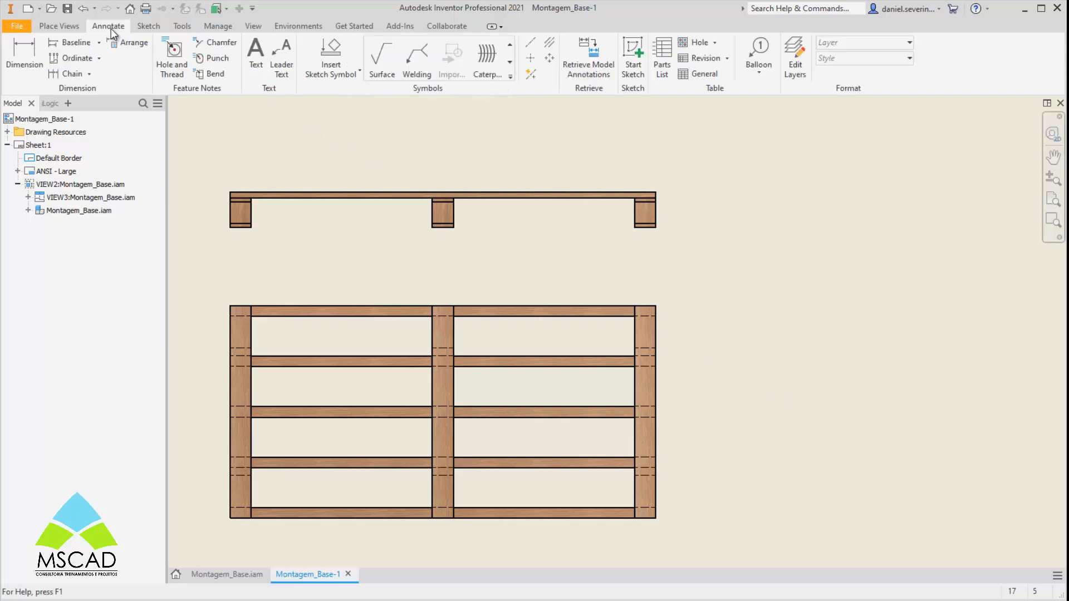
{"action": "left_click", "coordinate": [666, 76]}
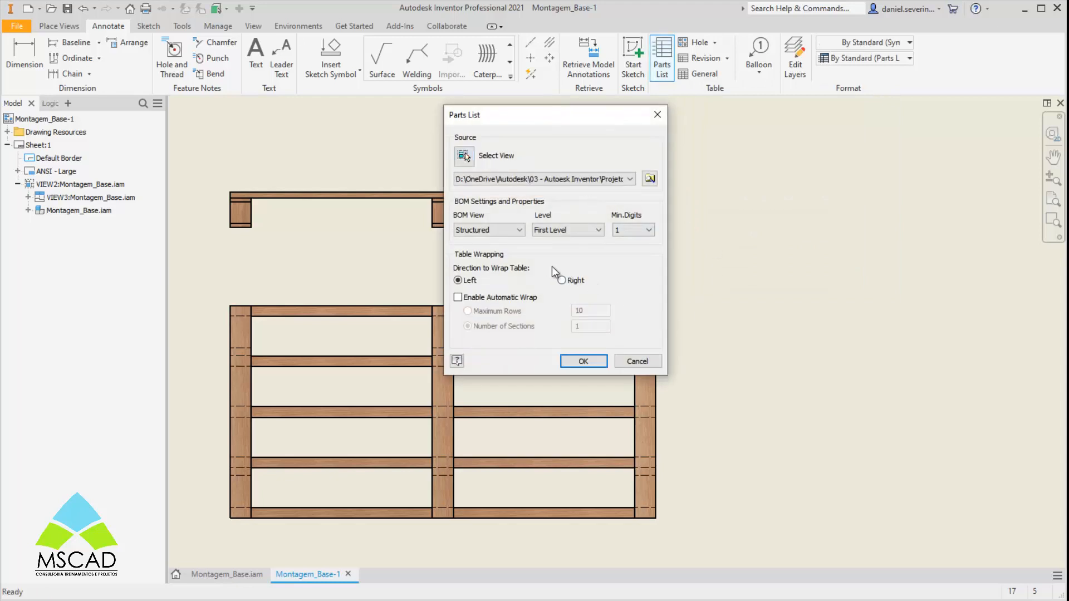
{"action": "left_click", "coordinate": [504, 230]}
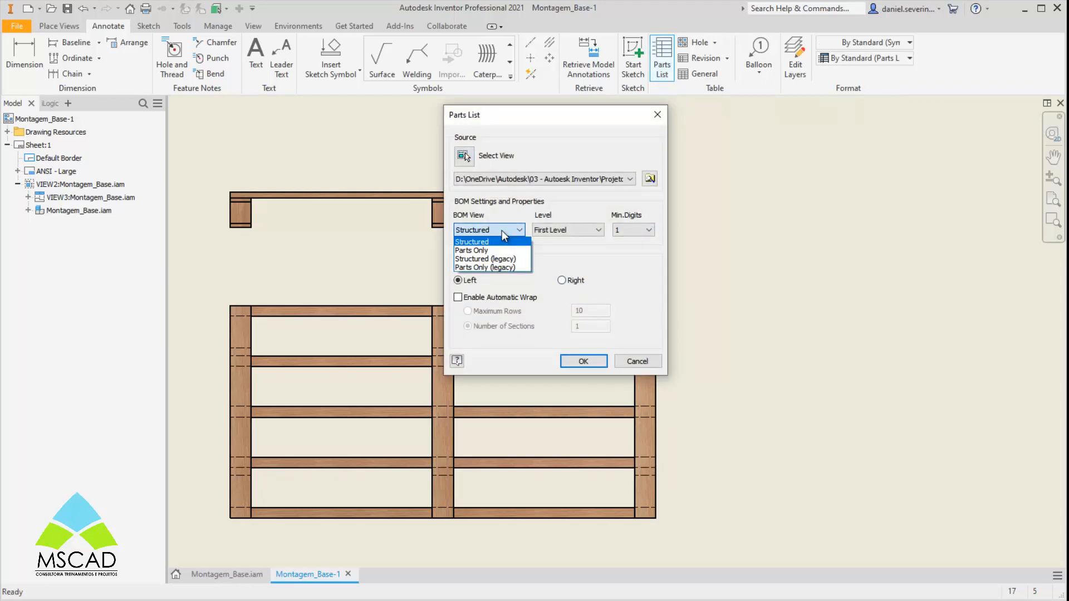
{"action": "left_click", "coordinate": [505, 260]}
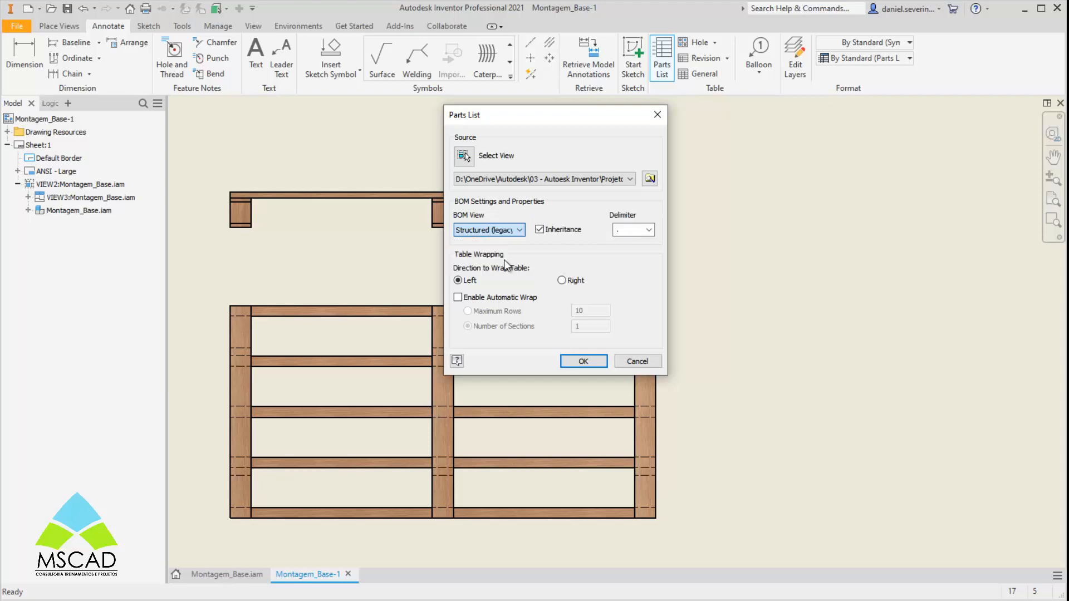
{"action": "left_click", "coordinate": [592, 363]}
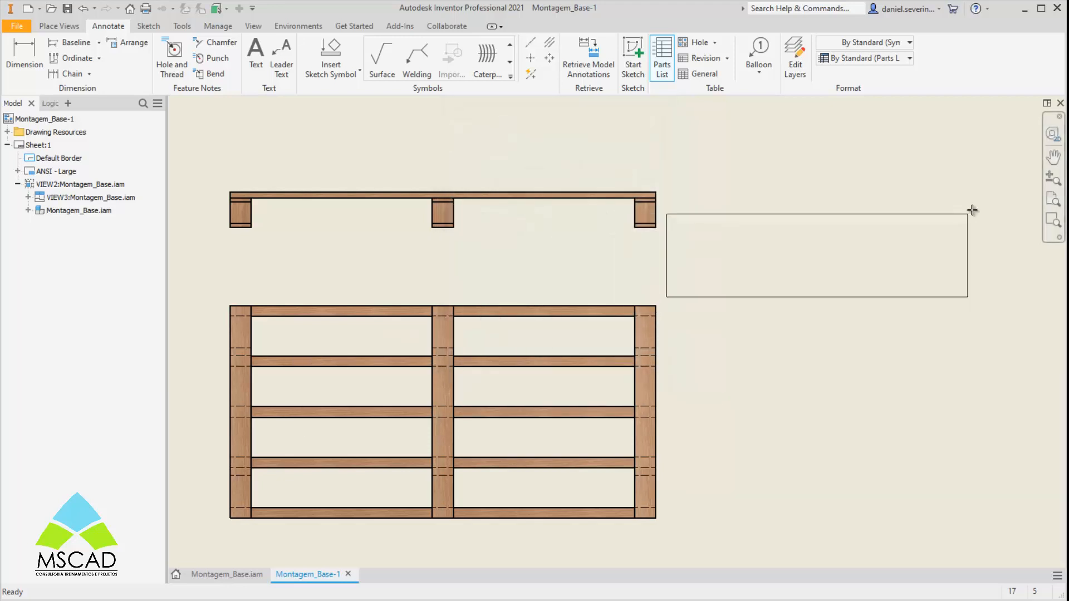
{"action": "left_click", "coordinate": [998, 194]}
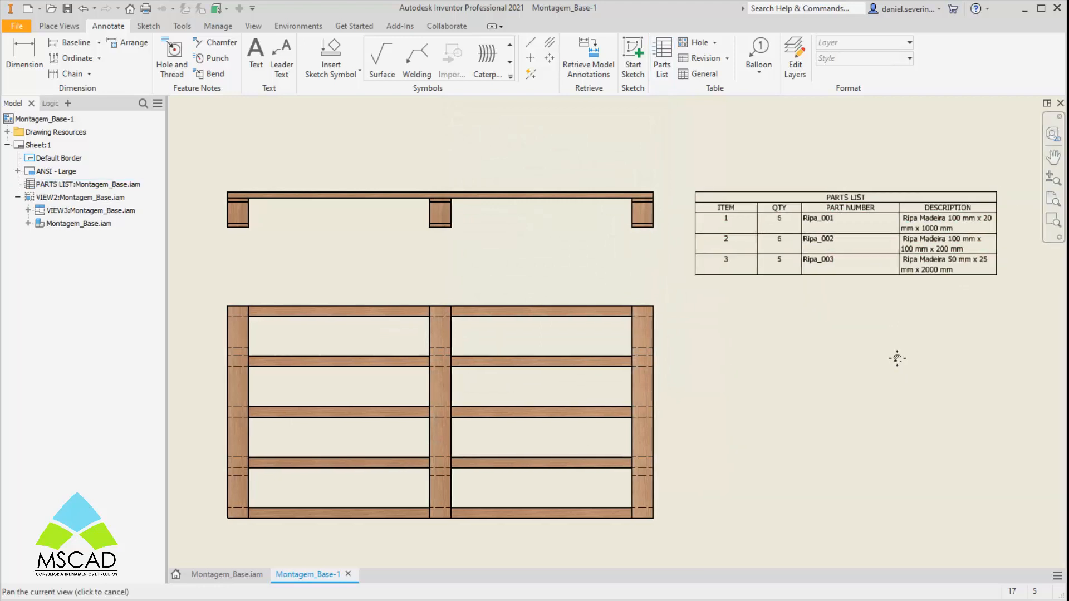
Widen the parts list's DESCRIPTION column so each slat description fits on a single line.
{"action": "middle_click_drag", "start_coordinate": [896, 358], "coordinate": [635, 418]}
{"action": "scroll", "coordinate": [582, 319], "scroll_direction": "up", "scroll_amount": 3}
{"action": "middle_click_drag", "start_coordinate": [689, 329], "coordinate": [600, 355]}
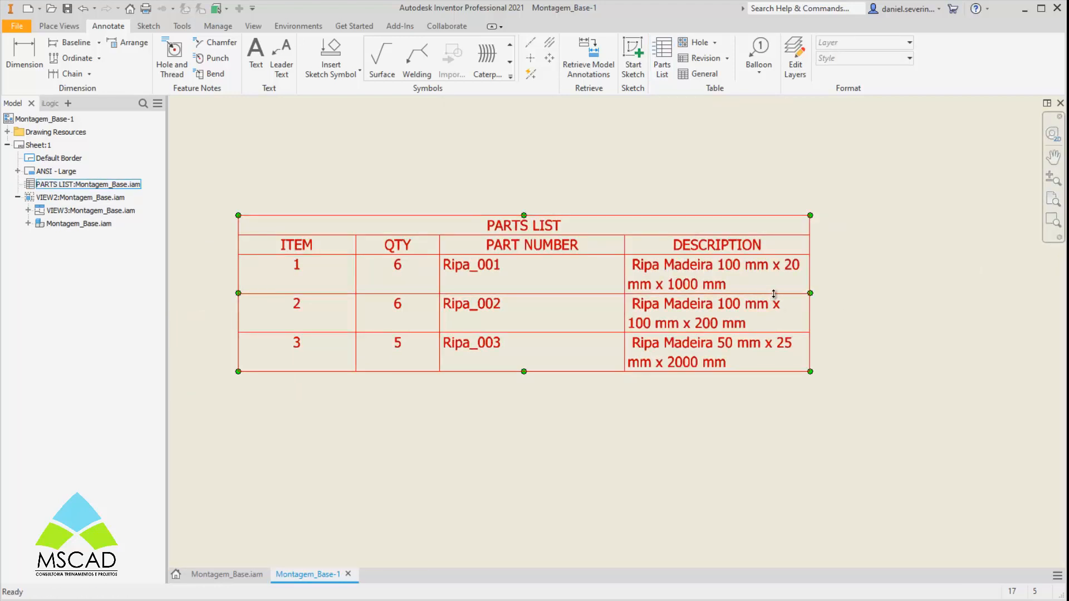
{"action": "left_click_drag", "start_coordinate": [813, 278], "coordinate": [977, 278]}
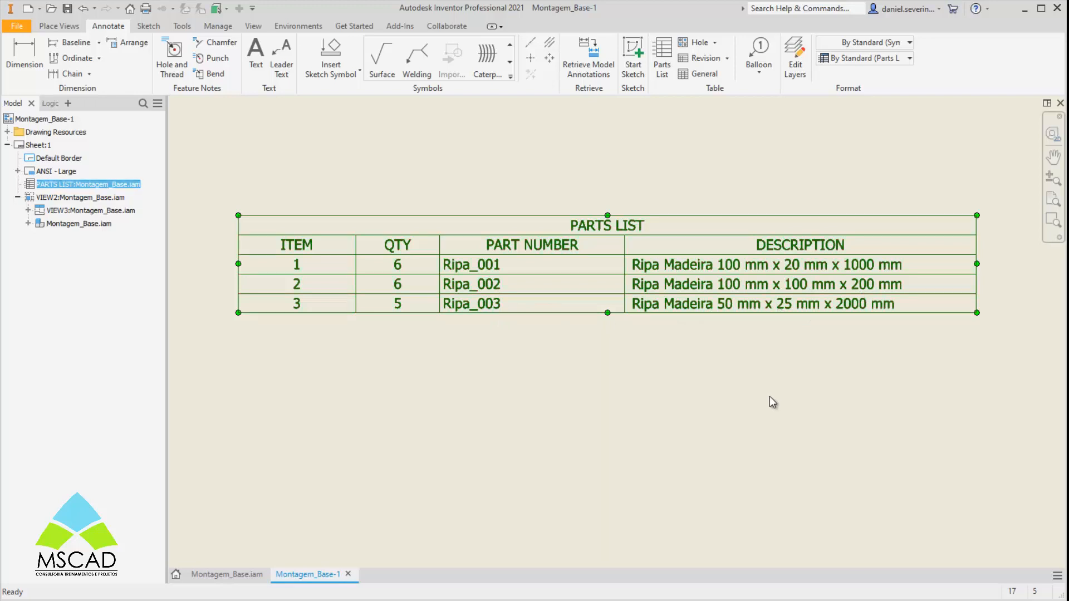
{"action": "left_click", "coordinate": [743, 386]}
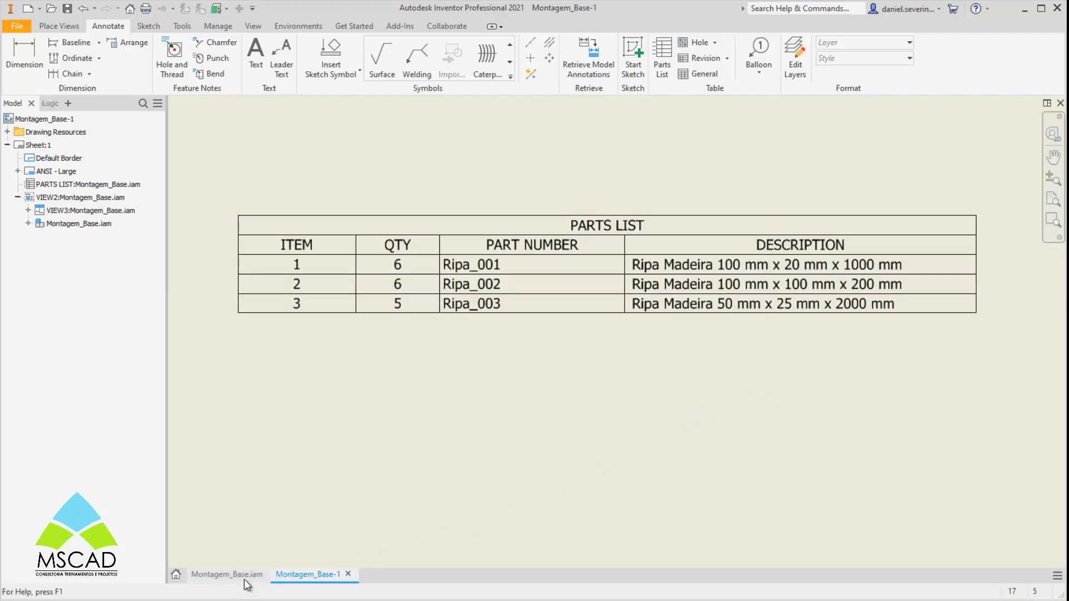
{"action": "middle_click_drag", "start_coordinate": [524, 474], "coordinate": [520, 463]}
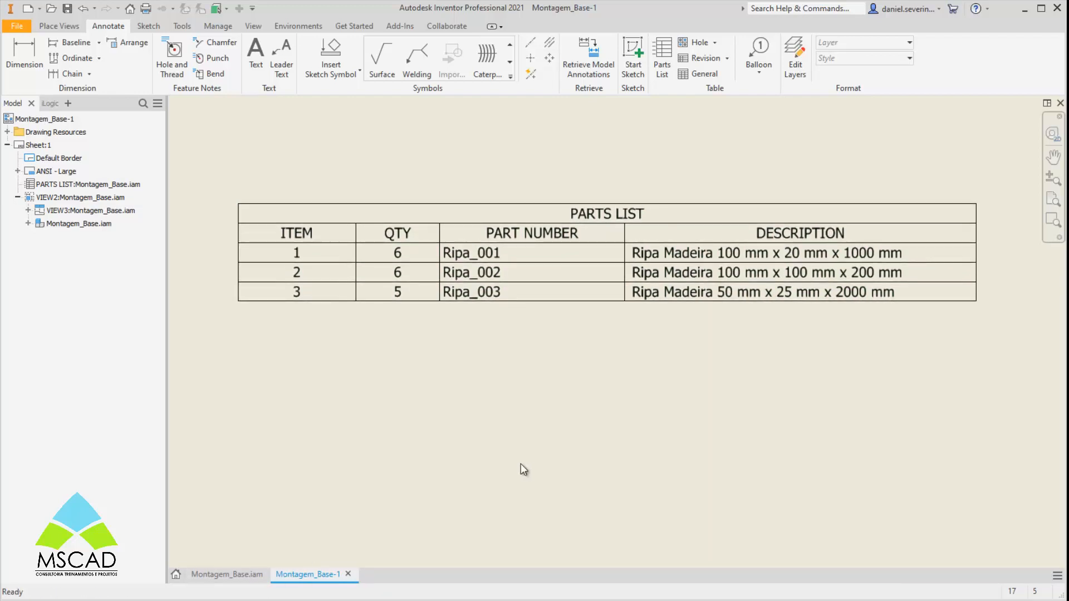
In the Montagem_Base assembly, set Ripa_003's parameters to LARG 60 mm, ESP 15 mm and COMP 1,5 m, and finish editing the part.
{"action": "left_click", "coordinate": [249, 570]}
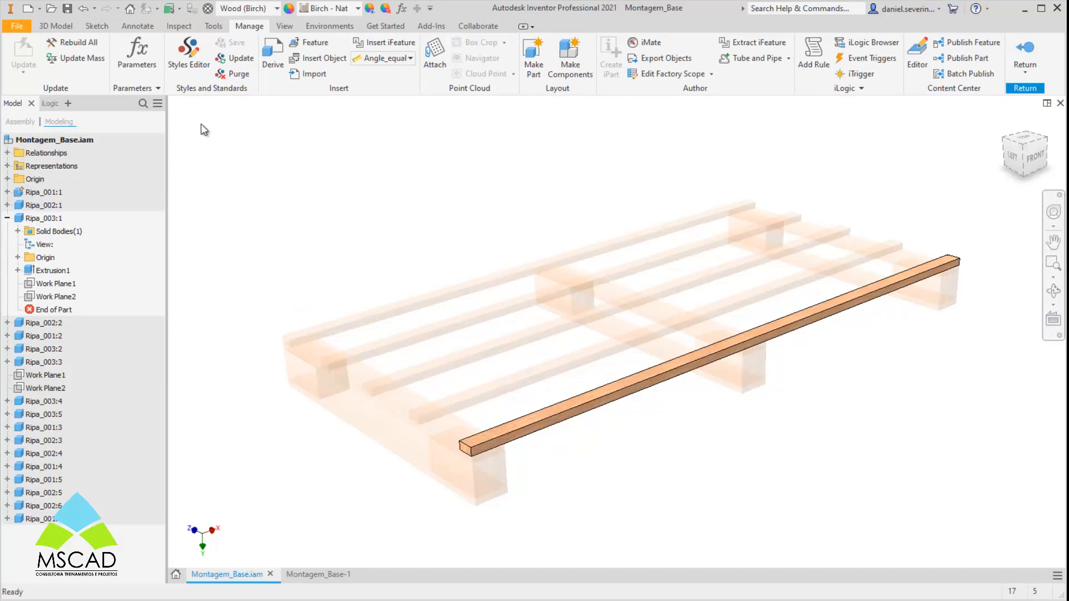
{"action": "left_click", "coordinate": [137, 53]}
{"action": "left_click", "coordinate": [529, 187]}
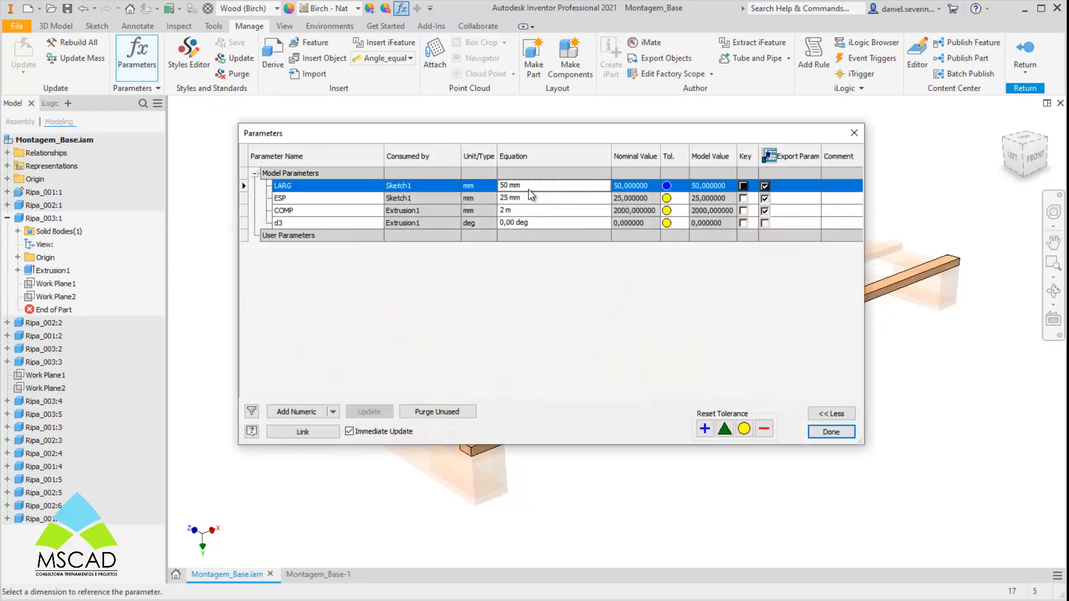
{"action": "left_click", "coordinate": [529, 186]}
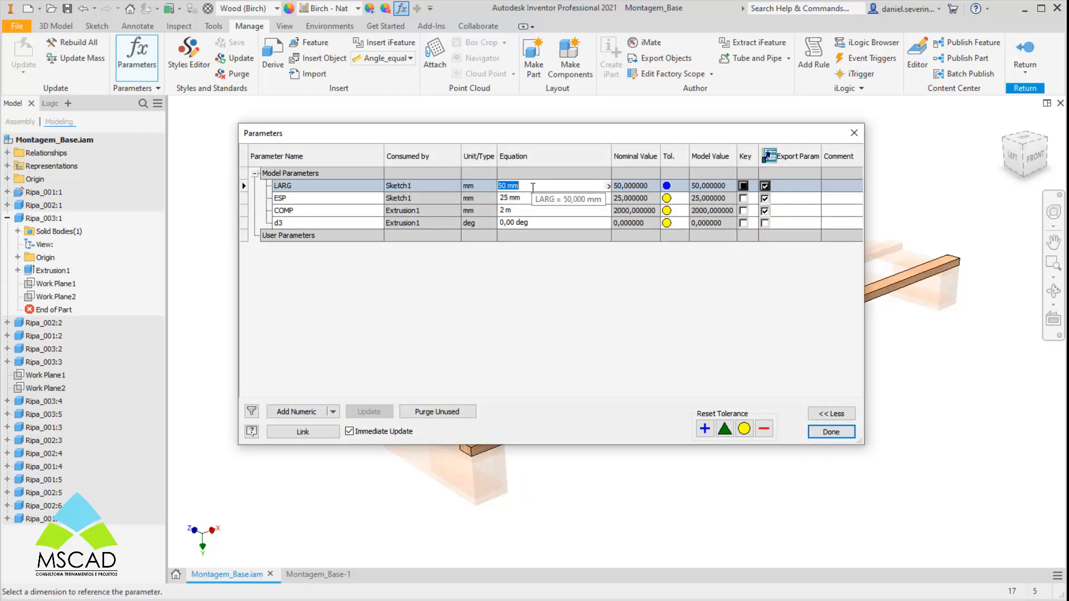
{"action": "type", "text": "60"}
{"action": "left_click", "coordinate": [530, 198]}
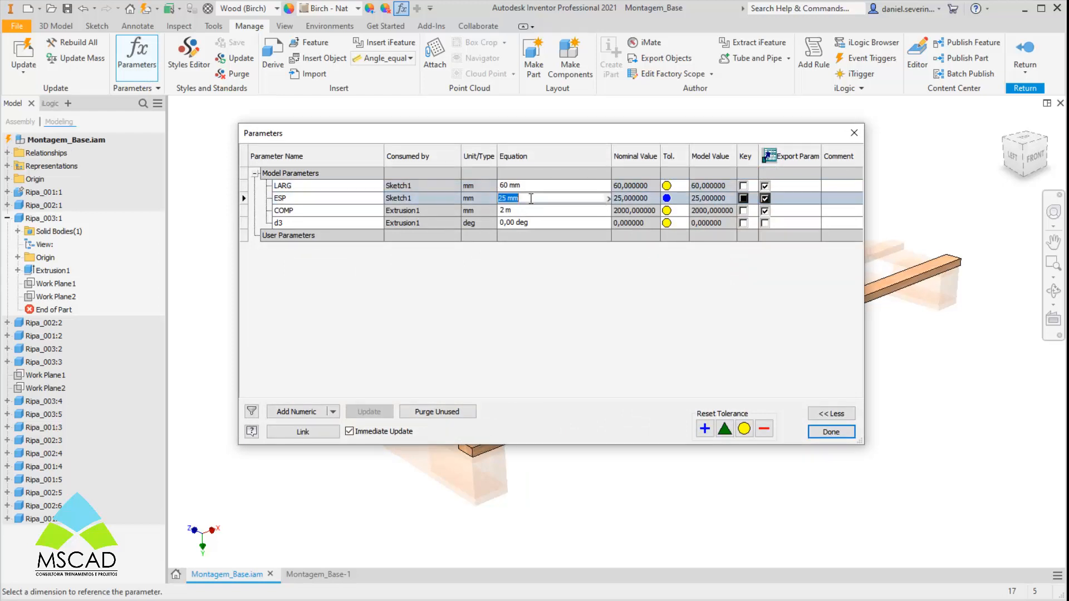
{"action": "type", "text": "15"}
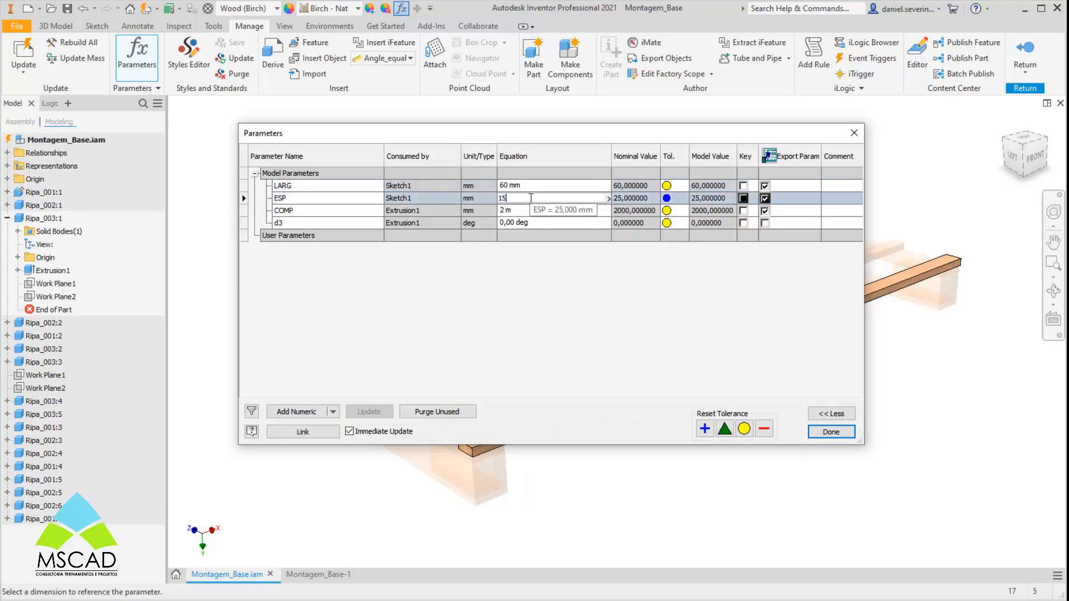
{"action": "left_click", "coordinate": [520, 210]}
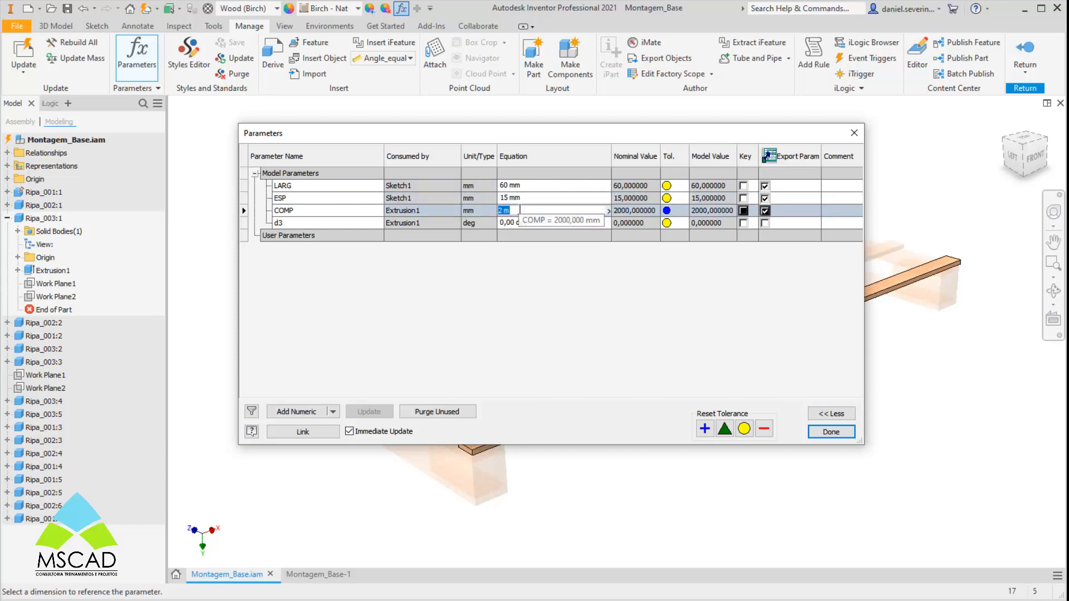
{"action": "type", "text": "1,5m"}
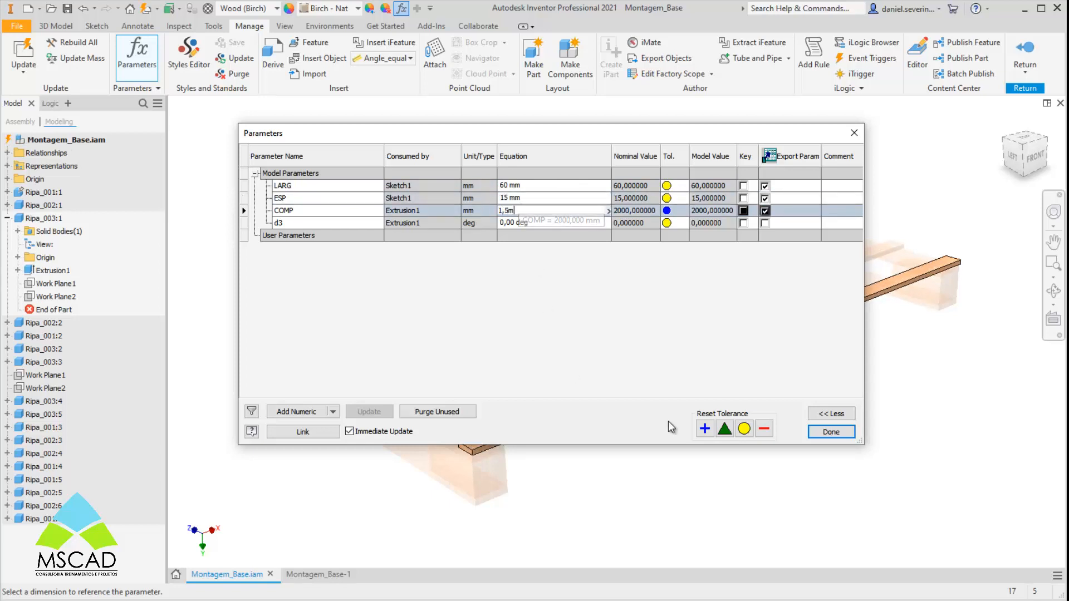
{"action": "left_click", "coordinate": [830, 432]}
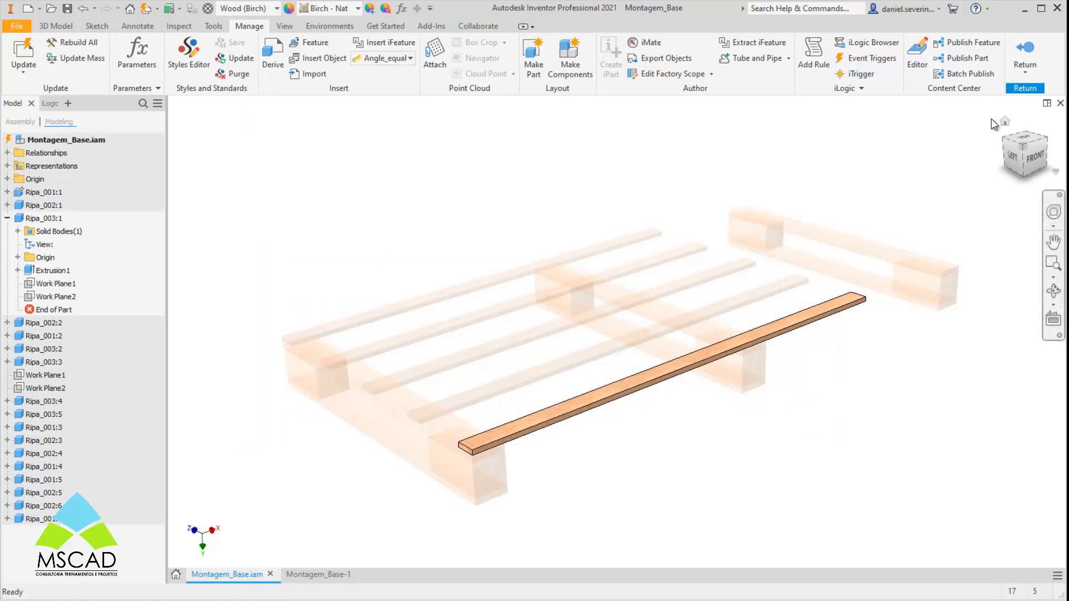
{"action": "left_click", "coordinate": [1024, 51]}
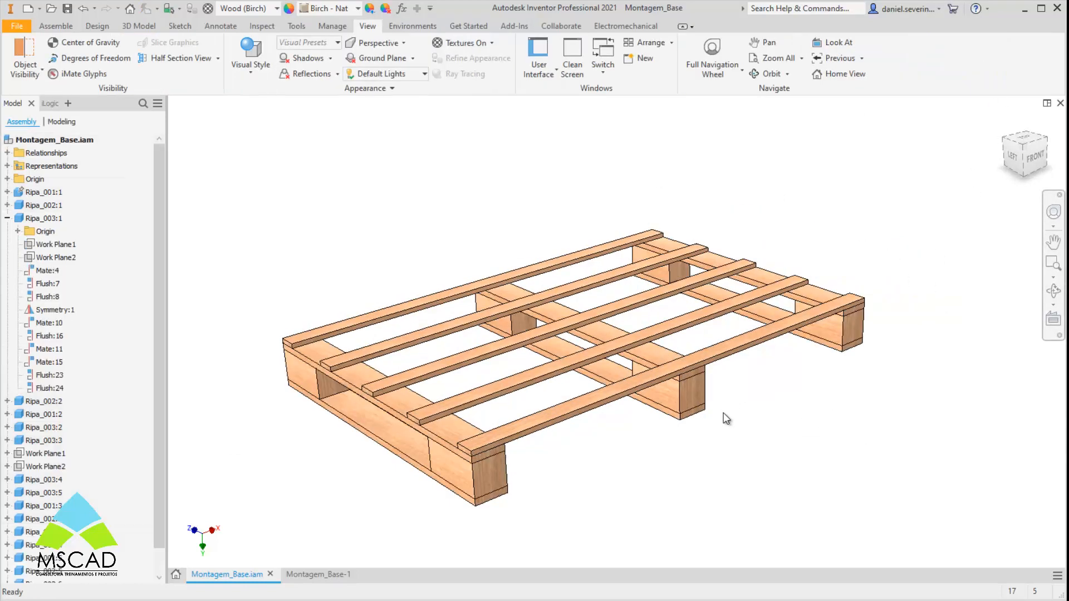
Open the Ripa_001 slat for in-place editing and check its Description in the project iProperties.
{"action": "double_click", "coordinate": [462, 434]}
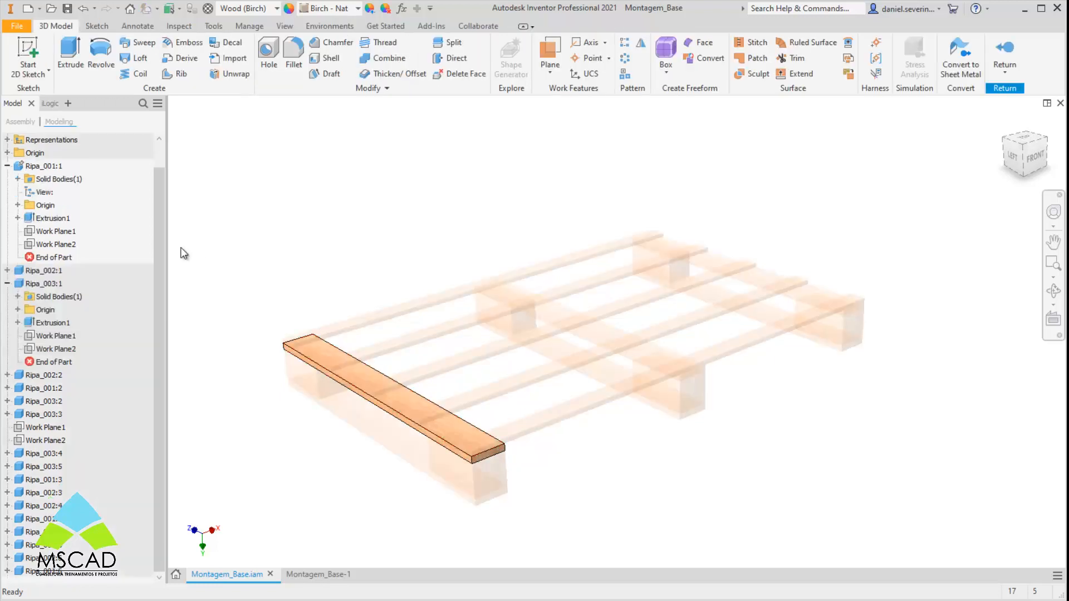
{"action": "right_click", "coordinate": [18, 169]}
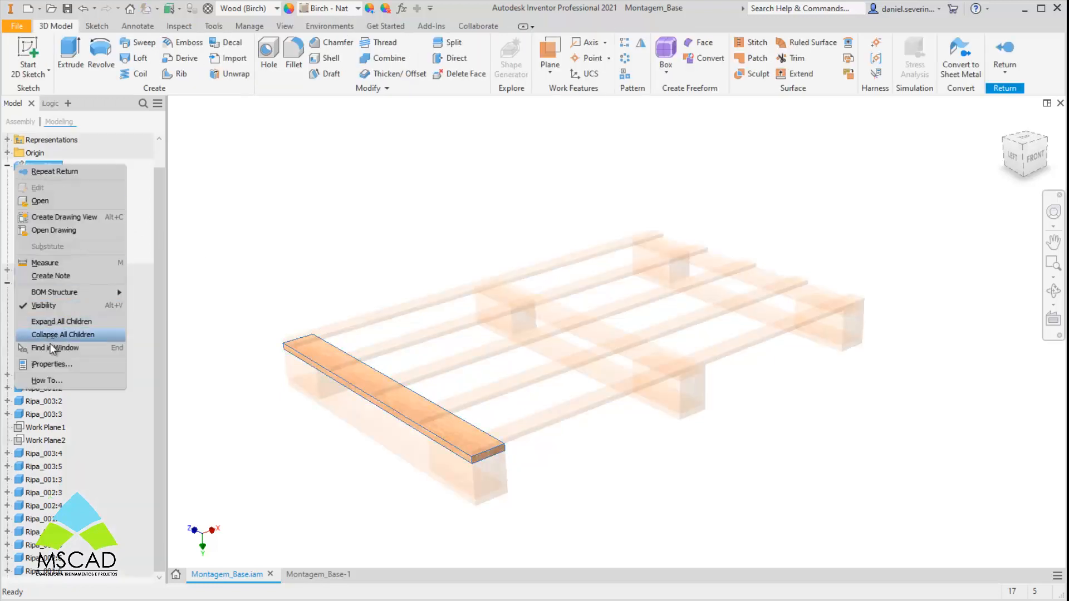
{"action": "left_click", "coordinate": [52, 364]}
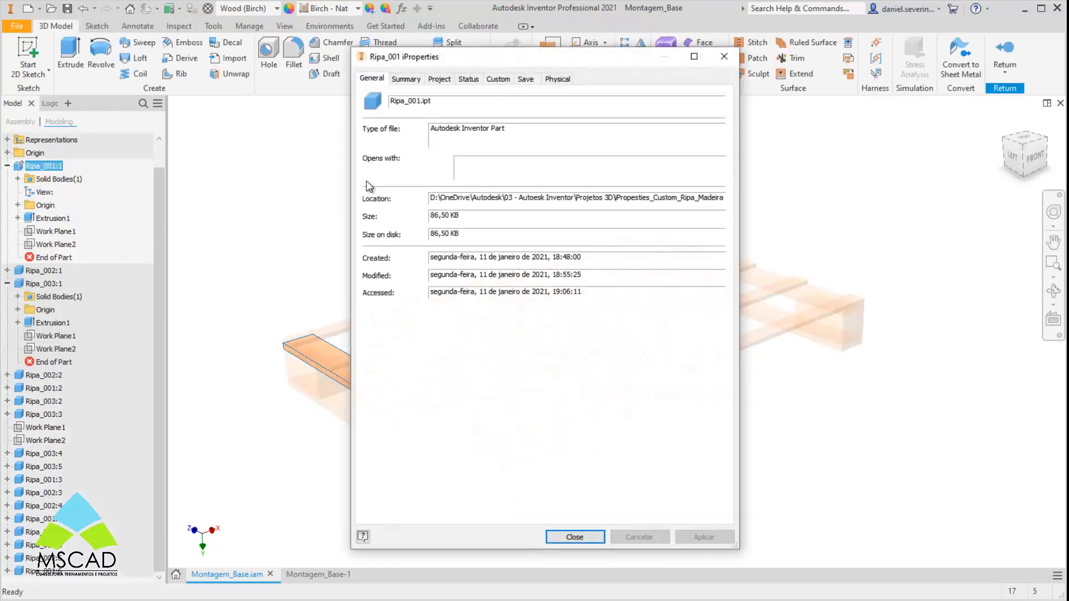
{"action": "left_click", "coordinate": [448, 80]}
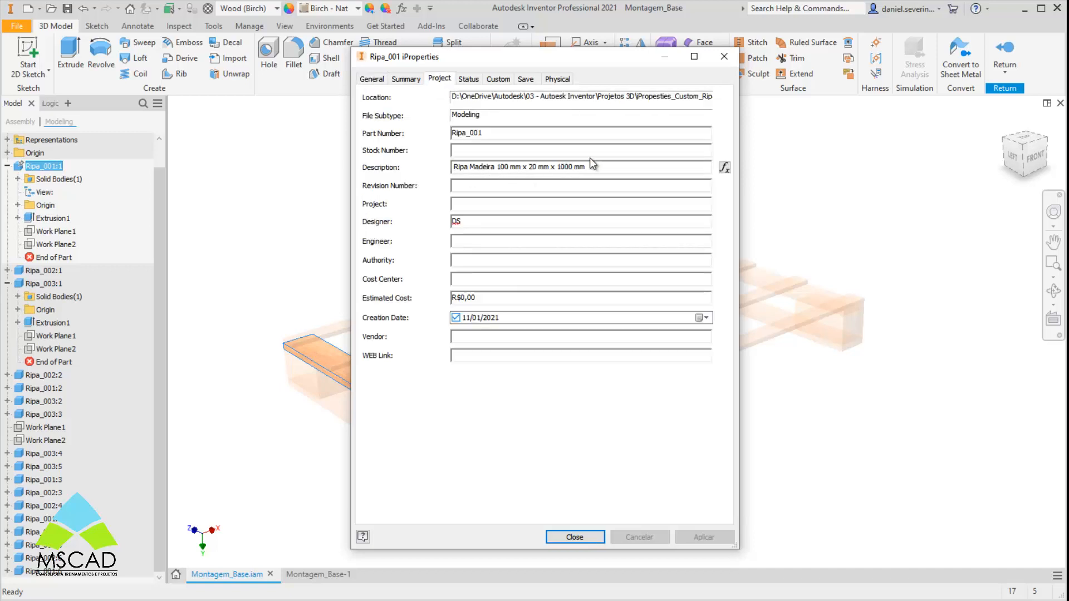
{"action": "left_click", "coordinate": [724, 56]}
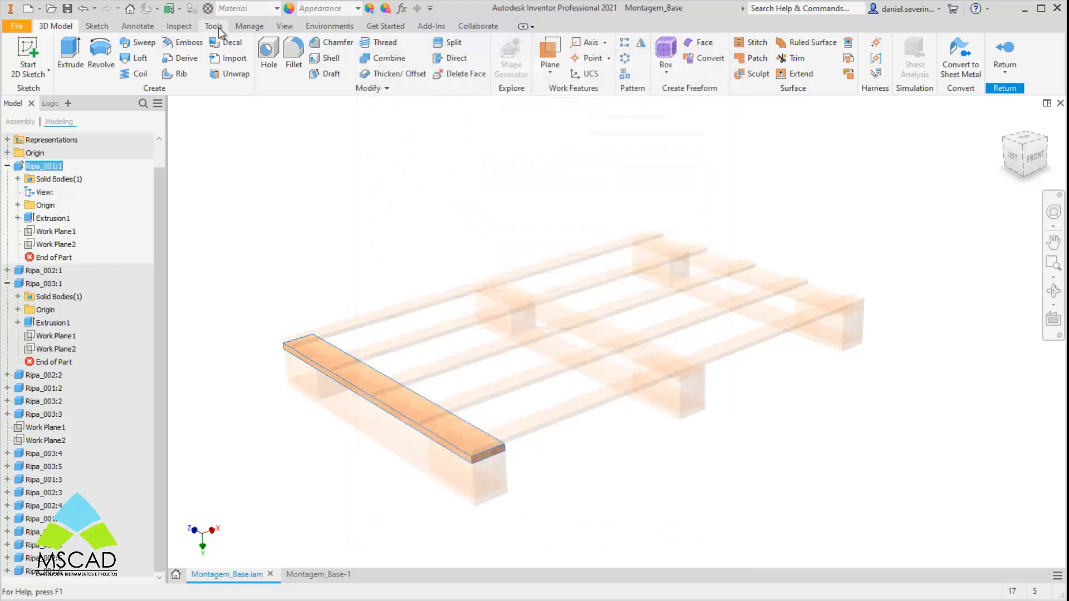
Set Ripa_001's parameters to LARG 125 mm, ESP 10 mm and COMP 1,2 m, and return to the assembly.
{"action": "left_click", "coordinate": [249, 25]}
{"action": "left_click", "coordinate": [144, 65]}
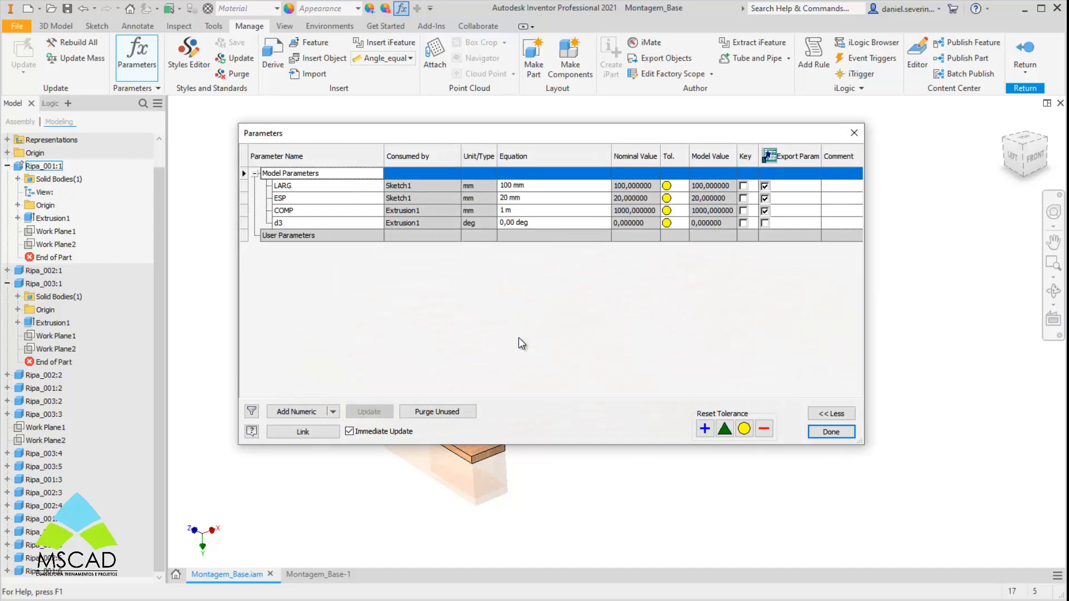
{"action": "left_click", "coordinate": [535, 186]}
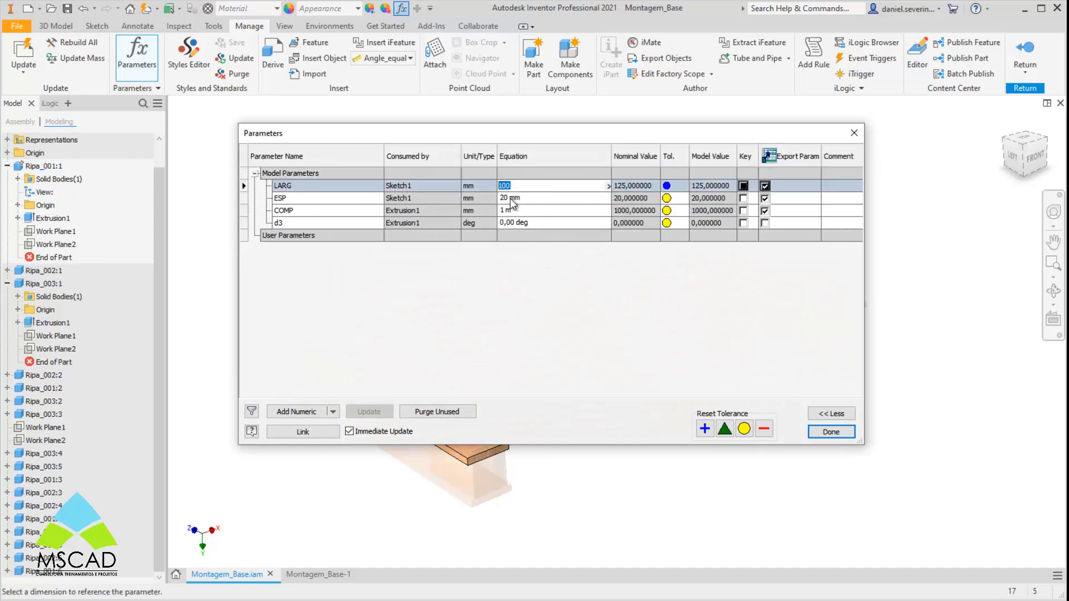
{"action": "type", "text": "125"}
{"action": "left_click", "coordinate": [530, 199]}
{"action": "type", "text": "10"}
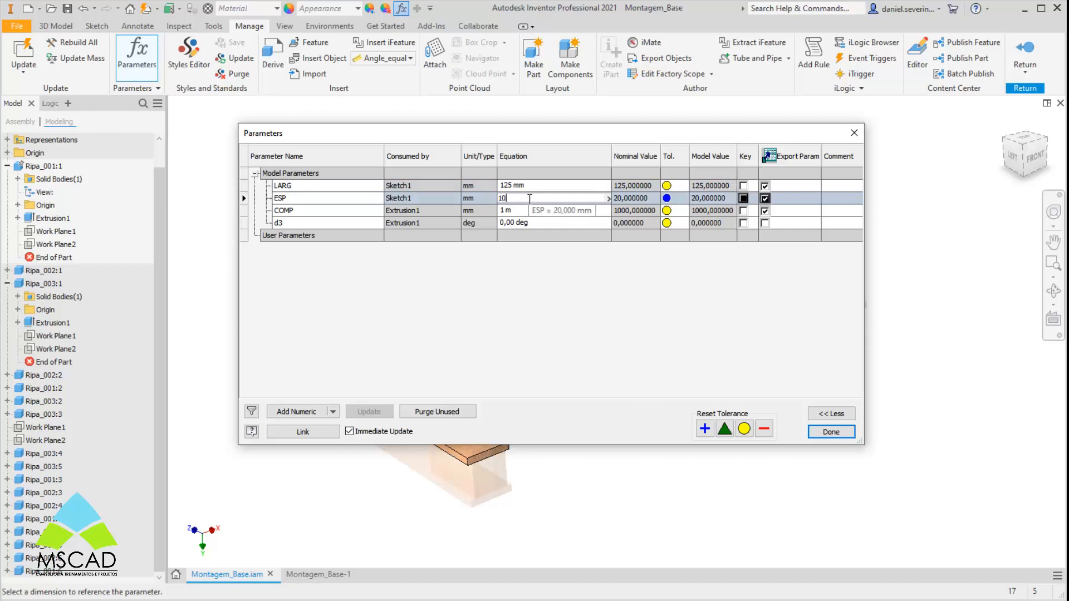
{"action": "left_click", "coordinate": [525, 210]}
{"action": "type", "text": "1,2m"}
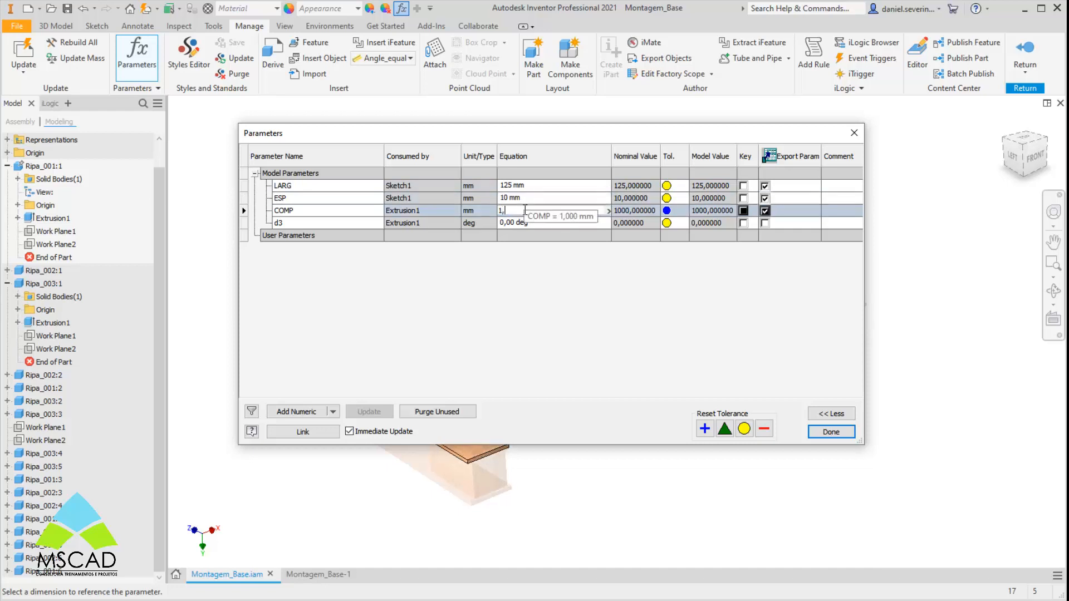
{"action": "left_click", "coordinate": [830, 433]}
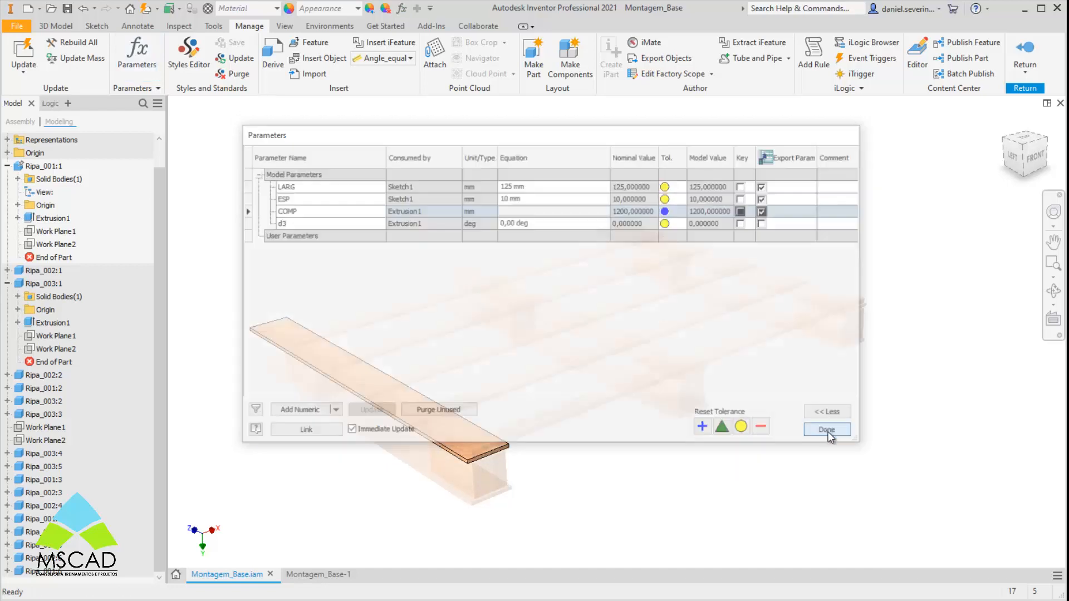
{"action": "left_click", "coordinate": [1032, 50]}
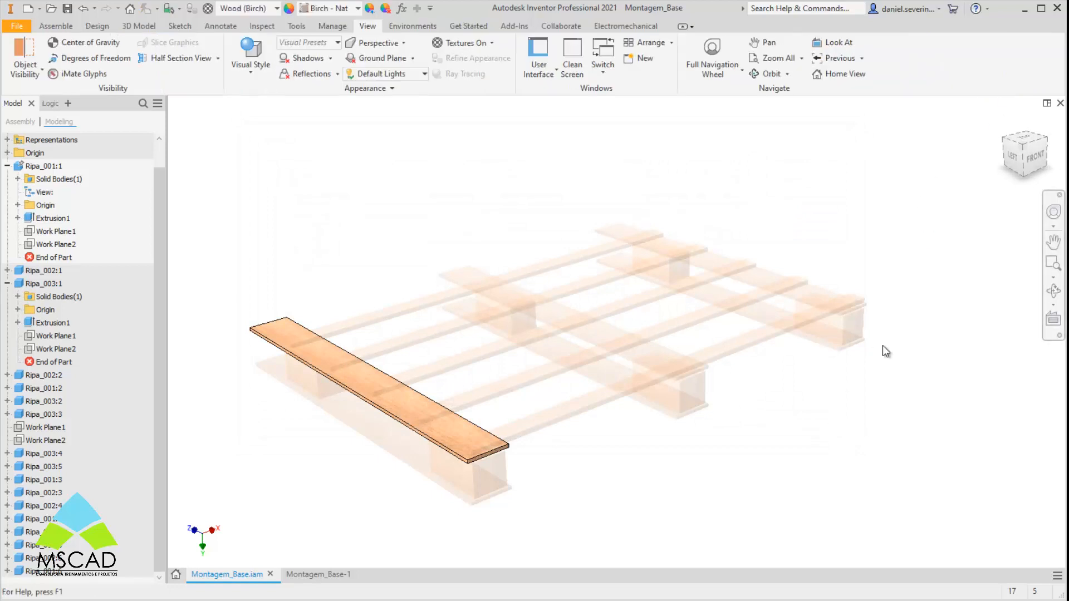
Edit the Ripa_002 corner block in place, setting LARG 120 mm, ESP 120 mm and COMP 150 mm, and return to the assembly.
{"action": "double_click", "coordinate": [501, 466]}
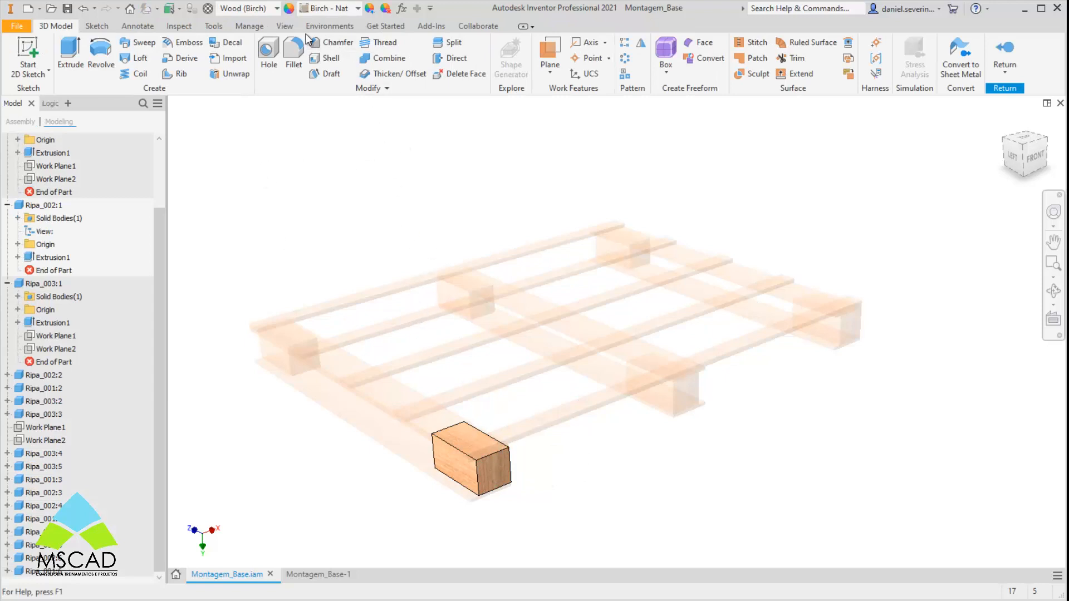
{"action": "left_click", "coordinate": [249, 26]}
{"action": "left_click", "coordinate": [137, 53]}
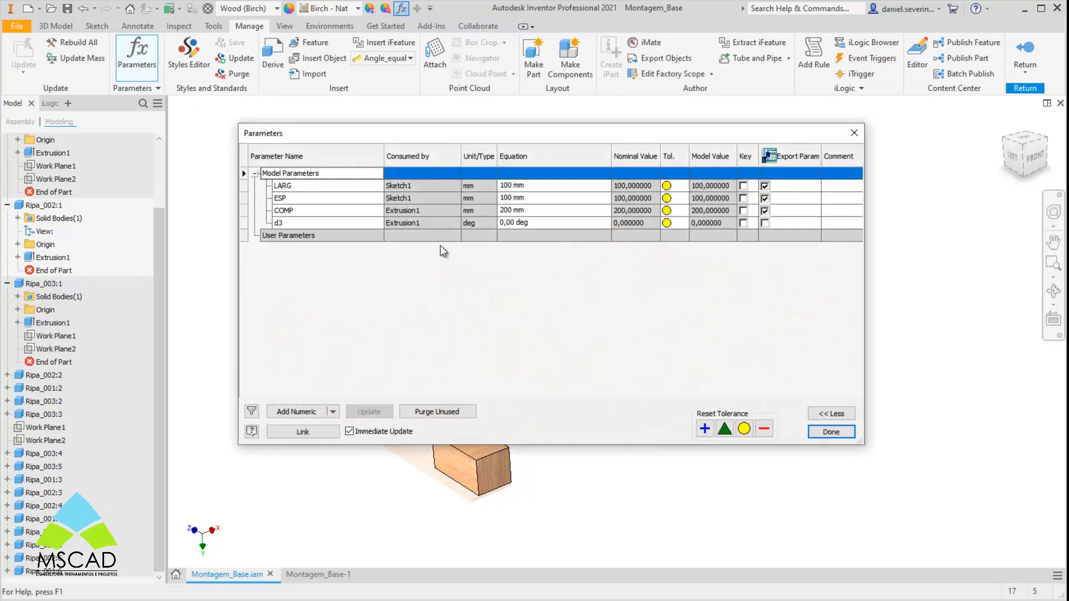
{"action": "left_click", "coordinate": [538, 185]}
{"action": "type", "text": "120"}
{"action": "key", "text": "Return"}
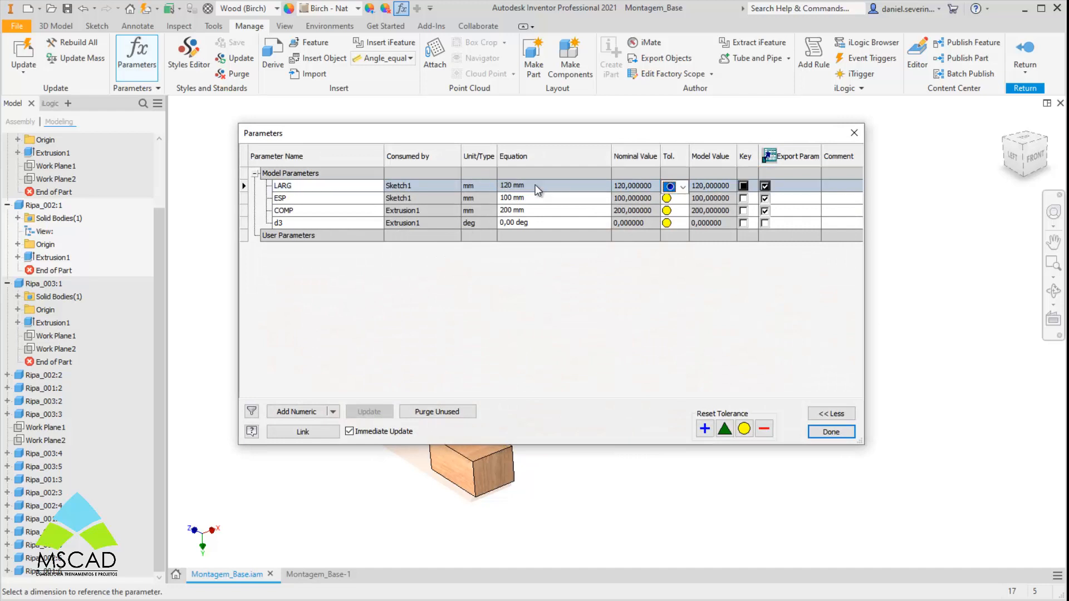
{"action": "type", "text": "120"}
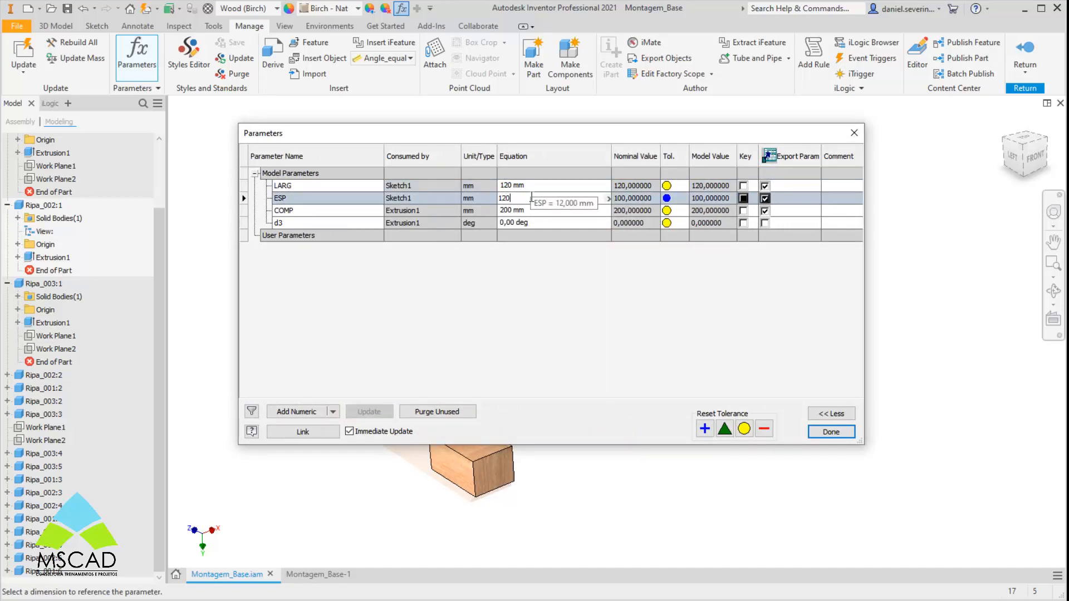
{"action": "left_click", "coordinate": [534, 212]}
{"action": "type", "text": "150"}
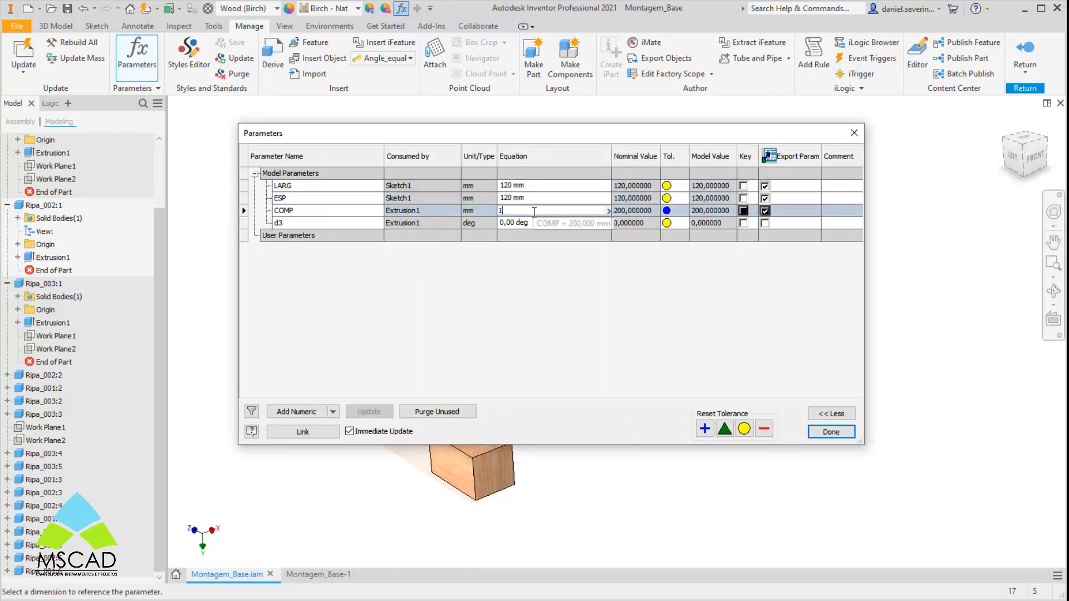
{"action": "left_click", "coordinate": [817, 433]}
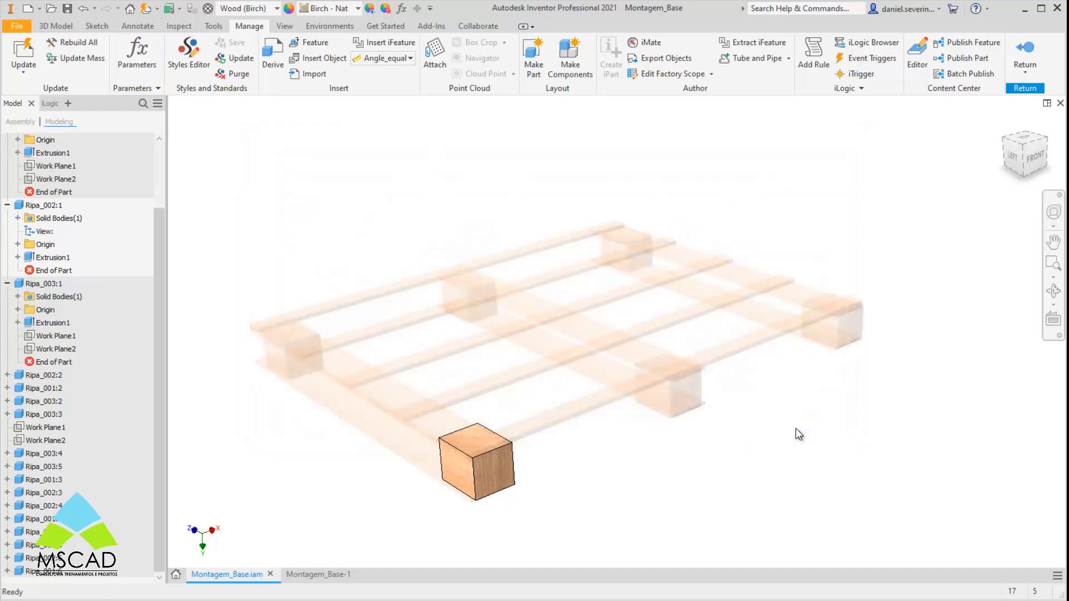
{"action": "left_click", "coordinate": [1025, 52]}
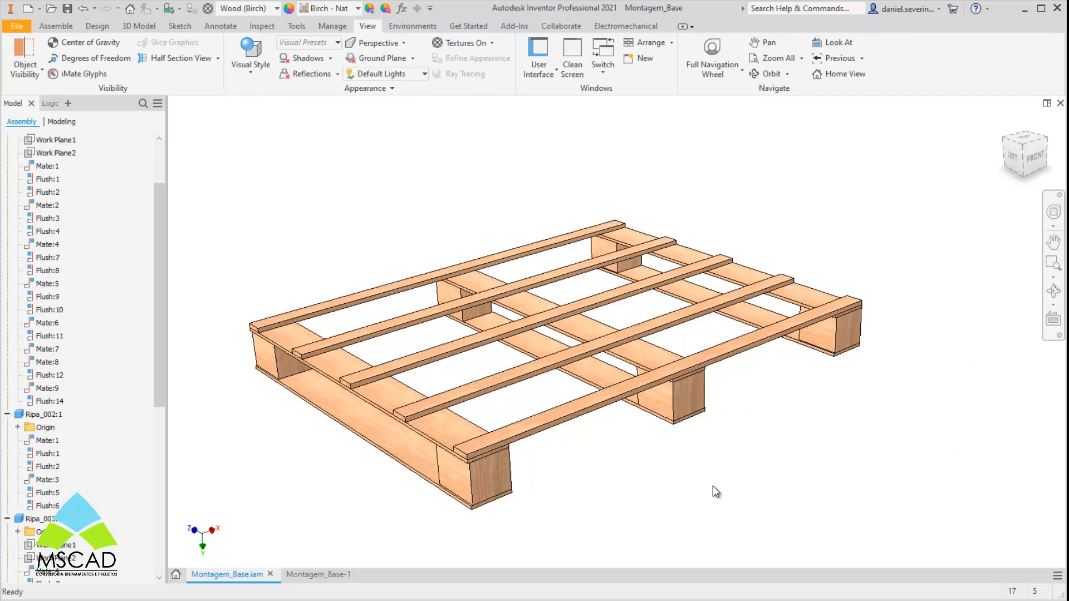
Switch to the Montagem_Base-1 drawing and examine the slat descriptions in the parts list and the pallet views.
{"action": "left_click", "coordinate": [321, 574]}
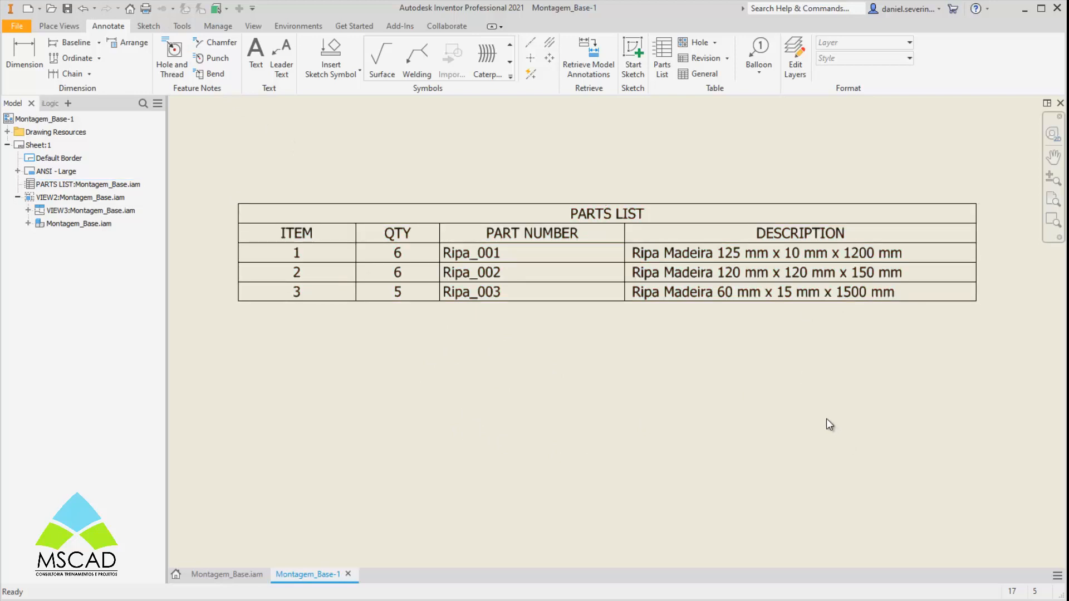
{"action": "left_click", "coordinate": [774, 289]}
{"action": "left_click", "coordinate": [789, 394]}
{"action": "left_click", "coordinate": [714, 281]}
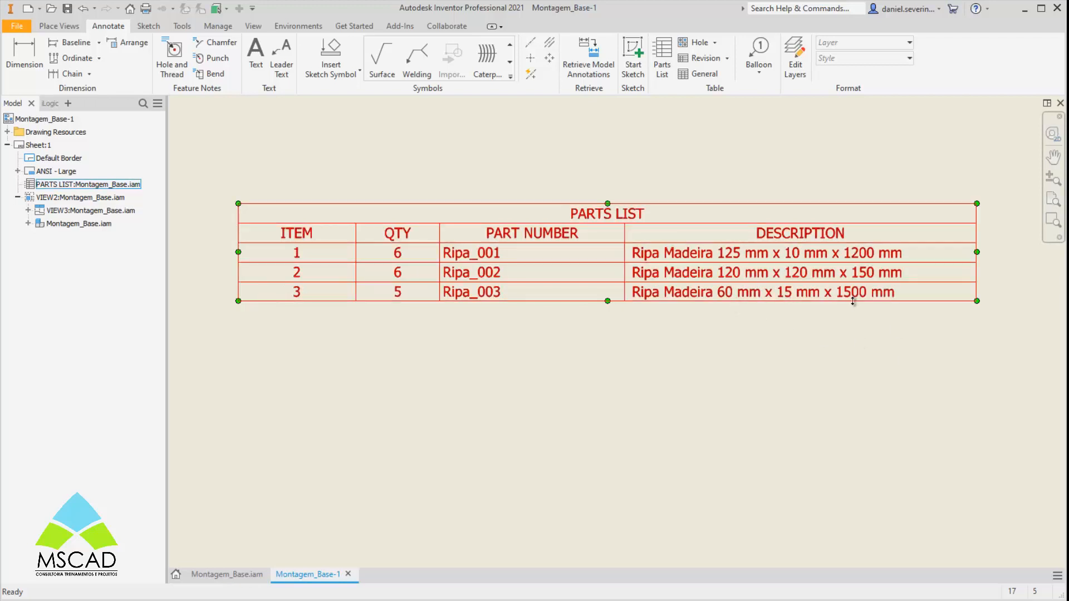
{"action": "left_click", "coordinate": [668, 422]}
{"action": "scroll", "coordinate": [669, 423], "scroll_direction": "down", "scroll_amount": 3}
{"action": "scroll", "coordinate": [666, 417], "scroll_direction": "down", "scroll_amount": 3}
{"action": "middle_click_drag", "start_coordinate": [616, 495], "coordinate": [765, 410]}
{"action": "scroll", "coordinate": [764, 410], "scroll_direction": "up", "scroll_amount": 2}
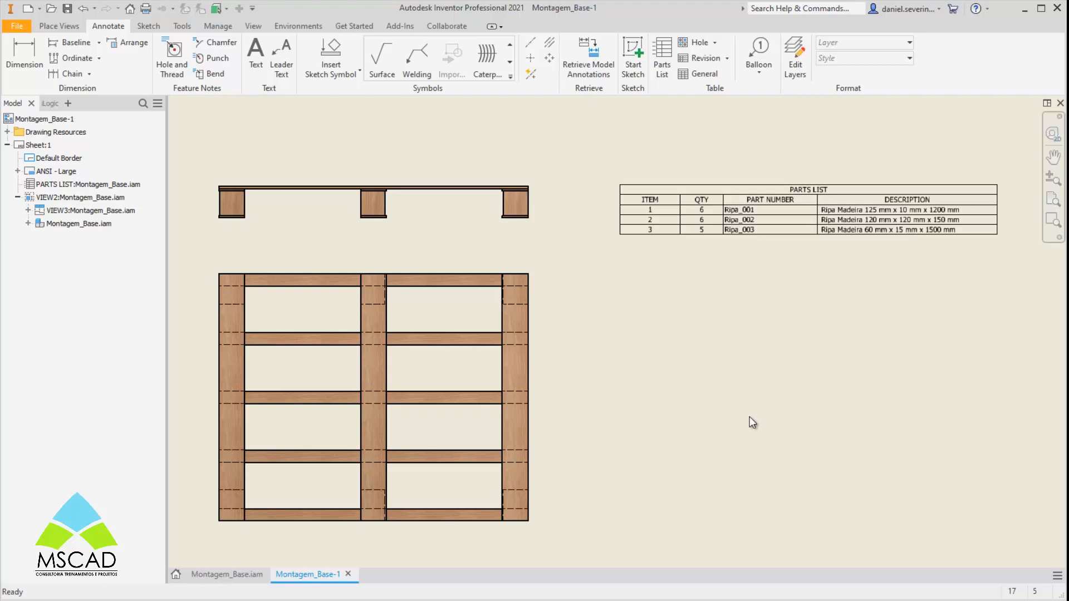
{"action": "middle_click_drag", "start_coordinate": [727, 415], "coordinate": [731, 415]}
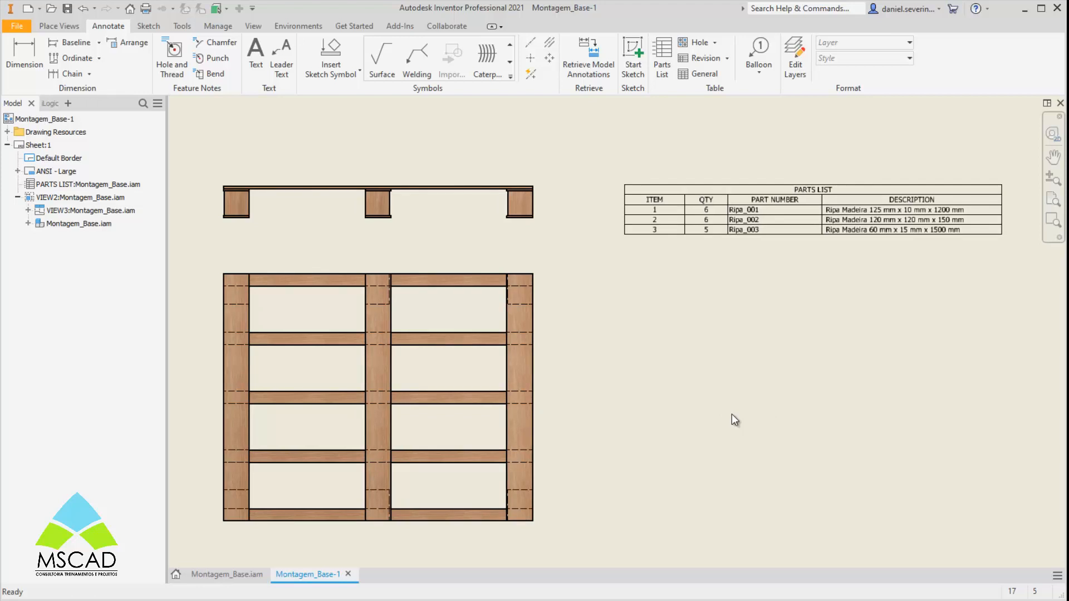